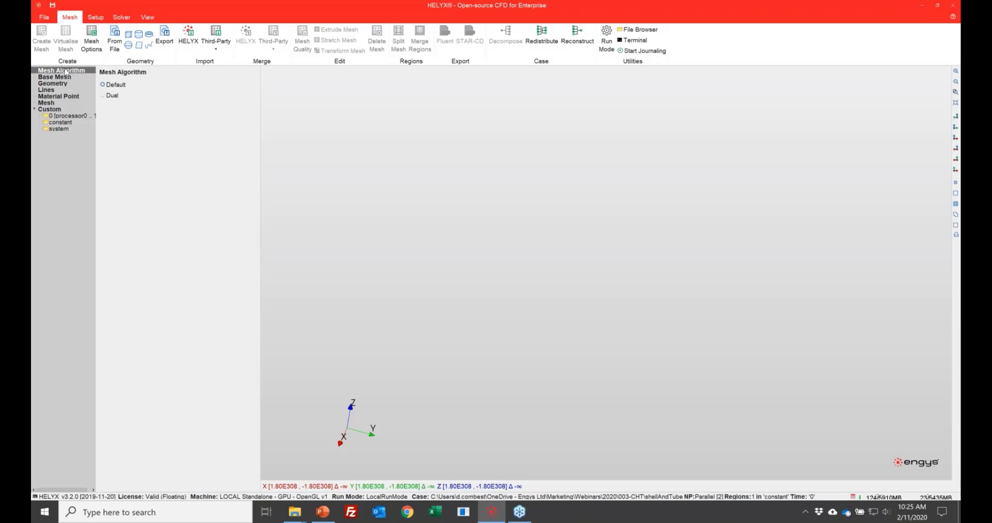
# Step: Set the automatic base mesh spacing to 0.025 m
pyautogui.click(65, 77)
pyautogui.click(159, 102)
pyautogui.write('0.025')
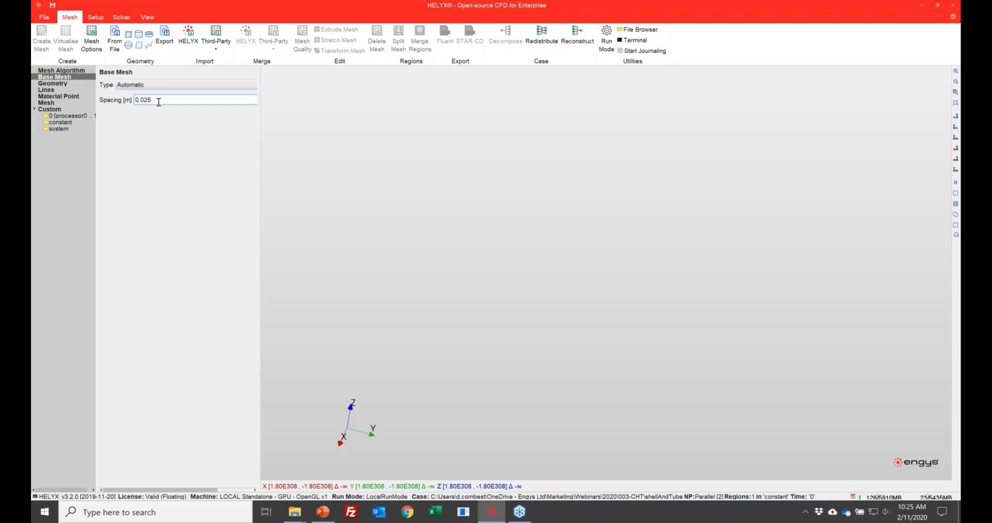
# Step: Import all the STL surface files, baffle1.stl through tubes.stl, from the geometry folder
pyautogui.click(61, 84)
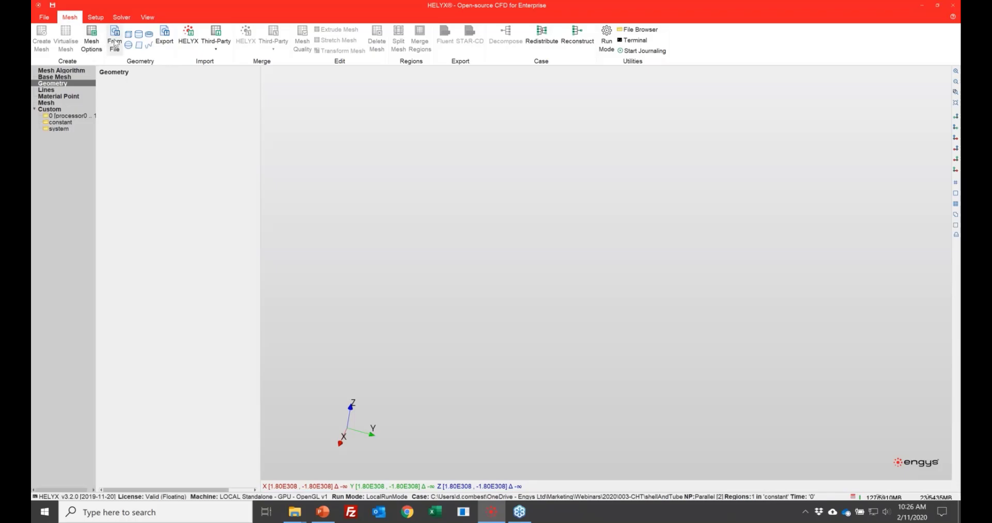
pyautogui.click(116, 44)
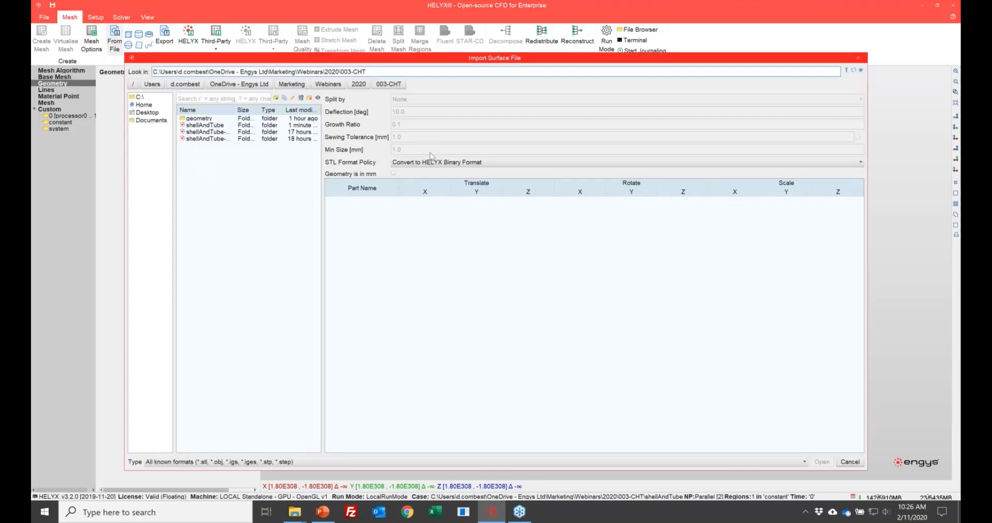
pyautogui.click(207, 119)
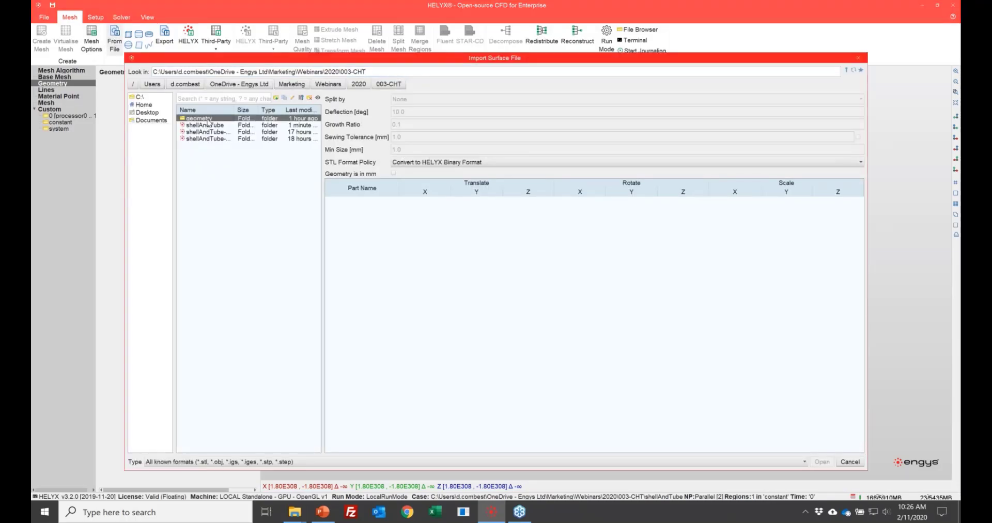
pyautogui.doubleClick(208, 120)
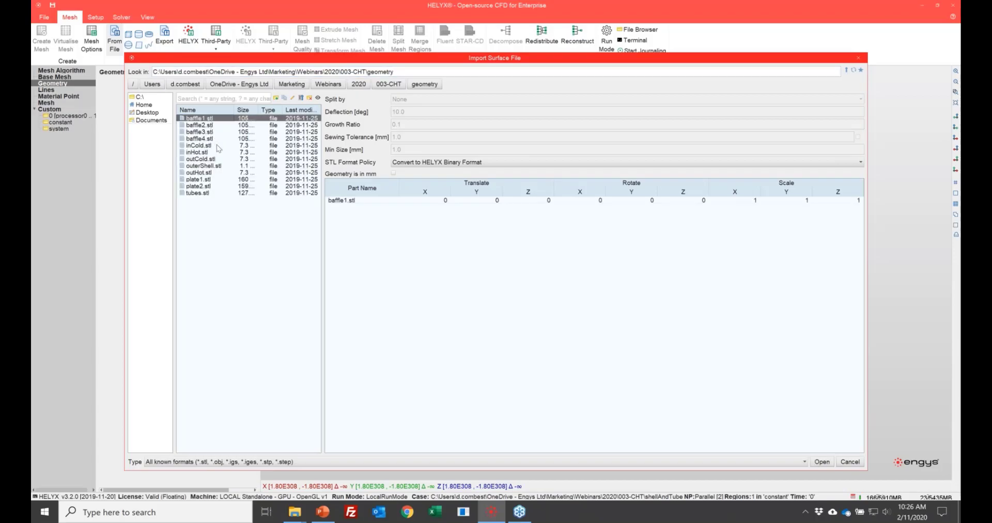
pyautogui.keyDown('shift'); pyautogui.click(217, 194); pyautogui.keyUp('shift')
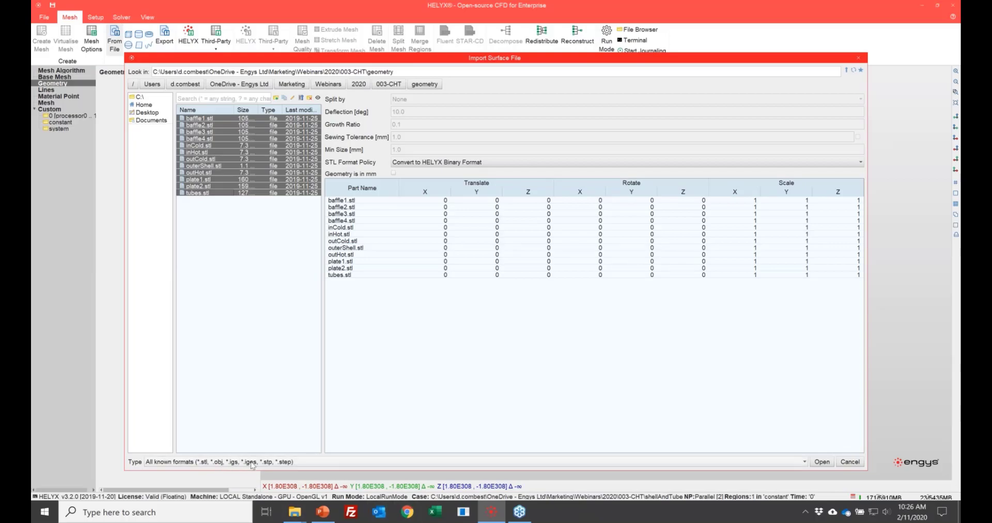
pyautogui.click(823, 462)
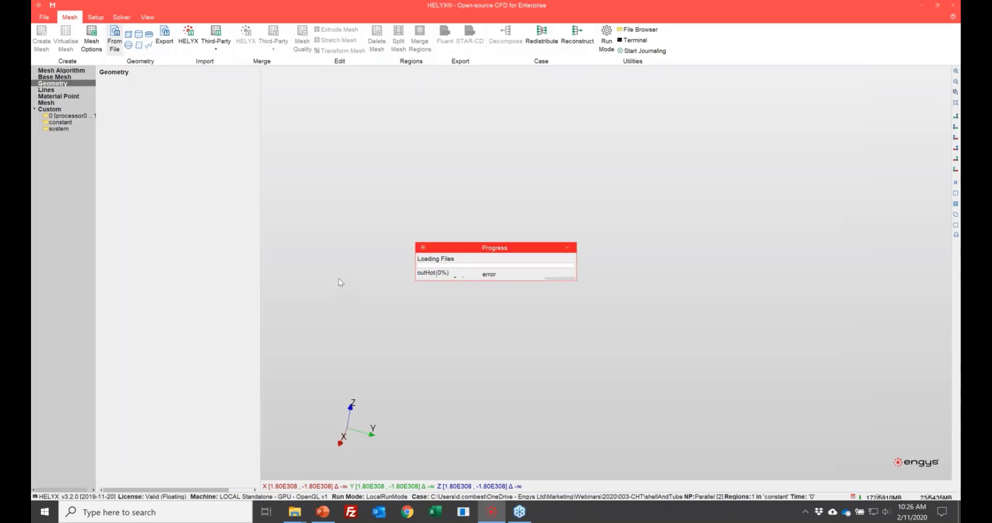
# Step: Set the surface refinement level of baffle1 through baffle4 to minimum 1 and maximum 2
pyautogui.moveTo(533, 271); pyautogui.dragTo(675, 305)
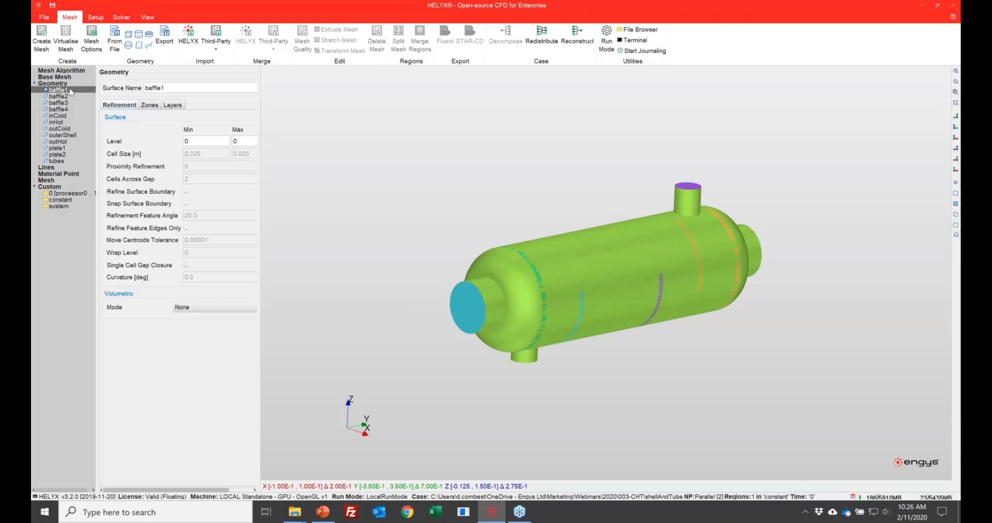
pyautogui.moveTo(259, 239); pyautogui.dragTo(318, 250)
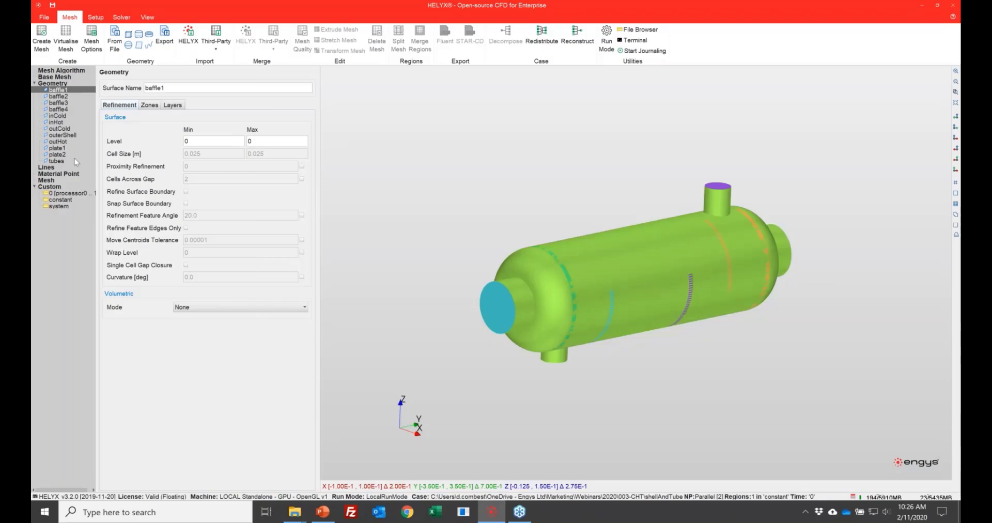
pyautogui.keyDown('shift'); pyautogui.click(60, 109); pyautogui.keyUp('shift')
pyautogui.moveTo(631, 176); pyautogui.dragTo(610, 186)
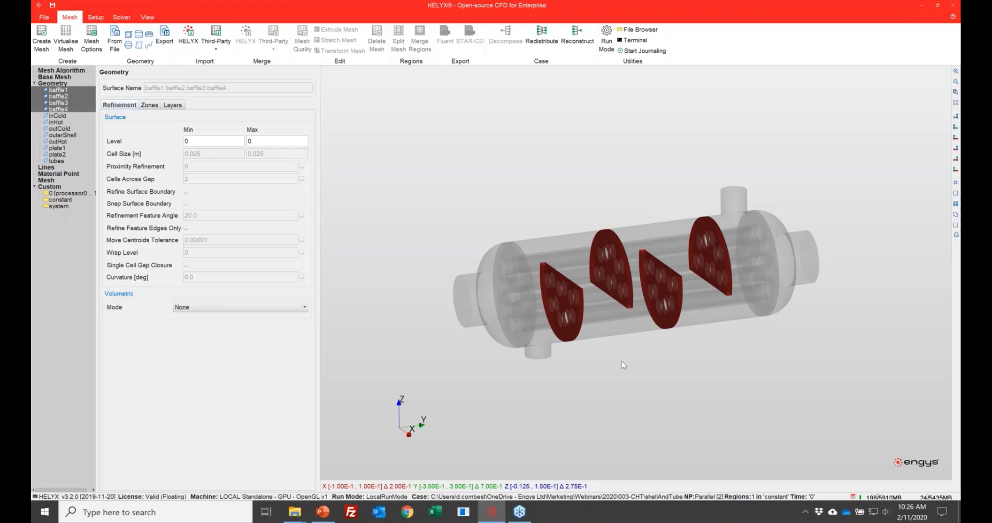
pyautogui.moveTo(647, 357); pyautogui.dragTo(569, 316)
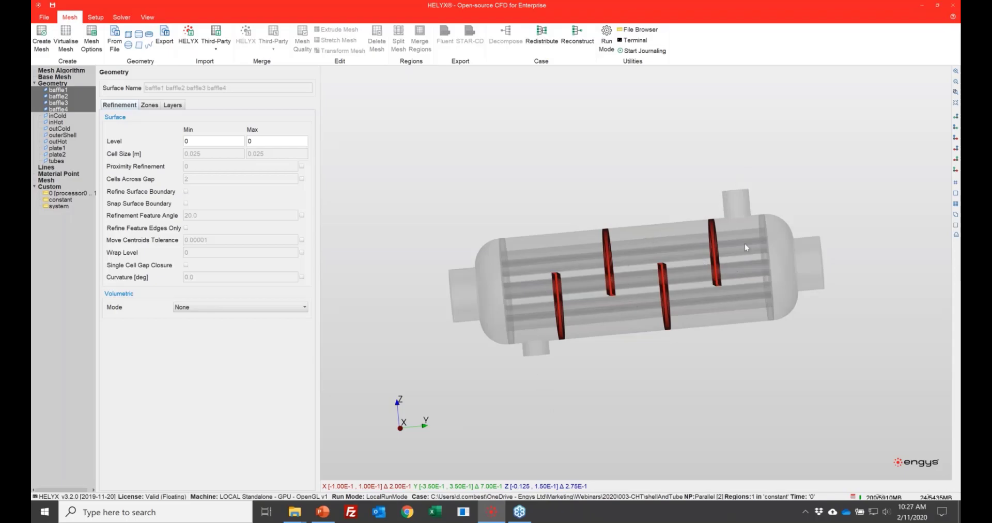
pyautogui.doubleClick(210, 143)
pyautogui.write('1')
pyautogui.press('Tab')
pyautogui.write('2')
pyautogui.press('Tab')
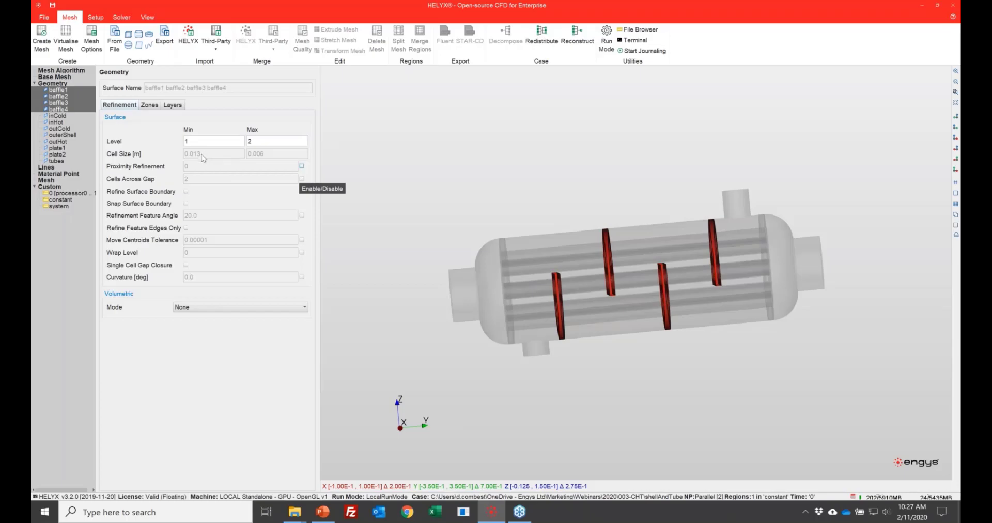
# Step: Set the surface refinement level of outerShell, plate1 and plate2 together to minimum 2 and maximum 3
pyautogui.click(62, 135)
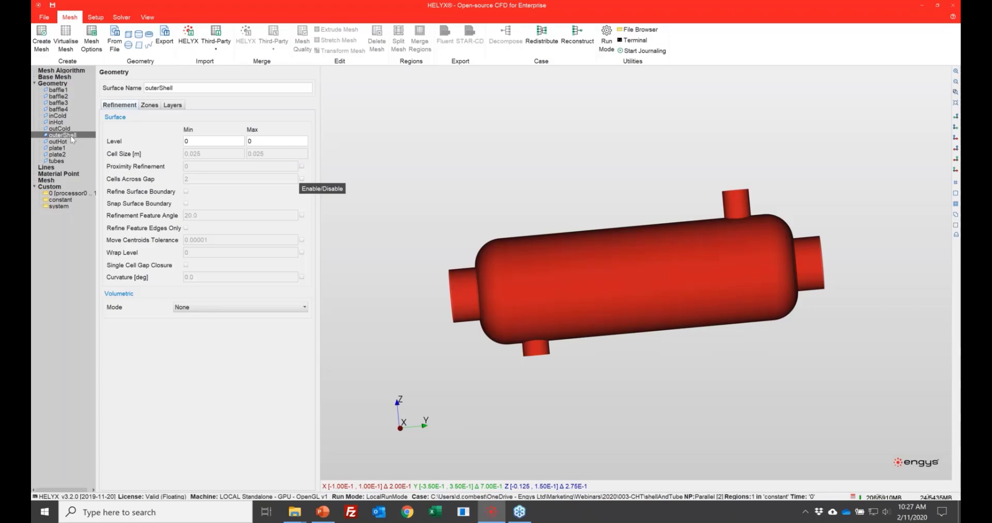
pyautogui.keyDown('ctrl'); pyautogui.click(57, 149); pyautogui.keyUp('ctrl')
pyautogui.keyDown('ctrl'); pyautogui.click(58, 154); pyautogui.keyUp('ctrl')
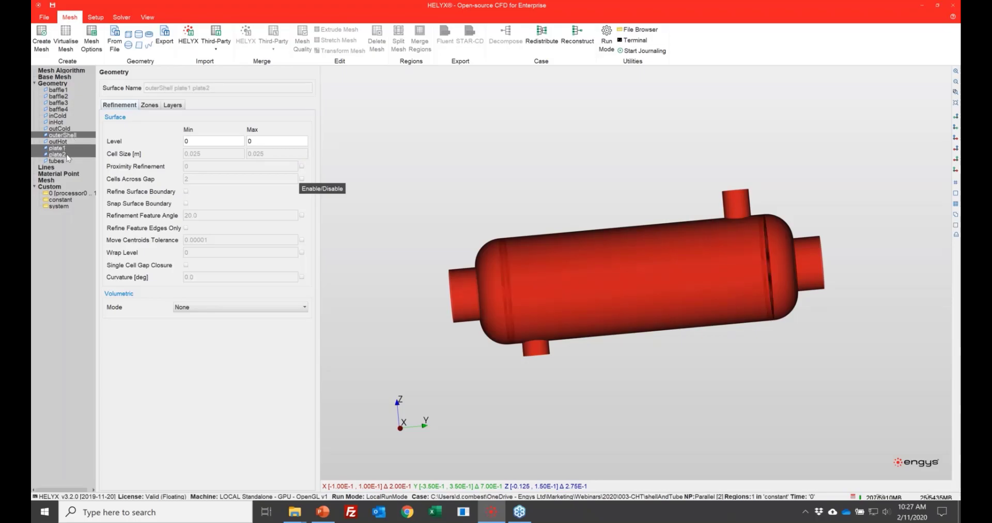
pyautogui.moveTo(556, 157); pyautogui.dragTo(558, 252)
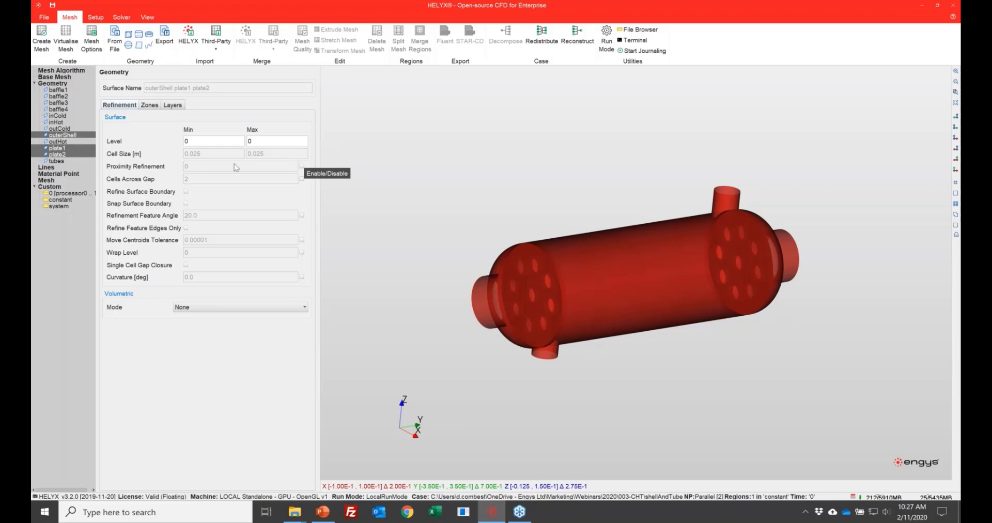
pyautogui.doubleClick(209, 140)
pyautogui.write('2')
pyautogui.press('Tab')
pyautogui.write('3')
pyautogui.press('Tab')
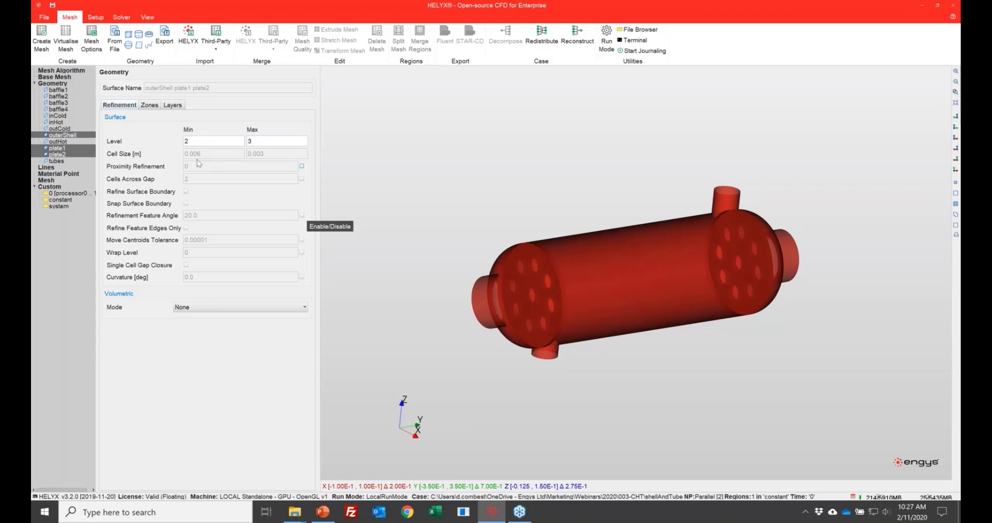
# Step: Examine the outHot and inHot surfaces in the model and the zone type options available for outerShell
pyautogui.click(59, 141)
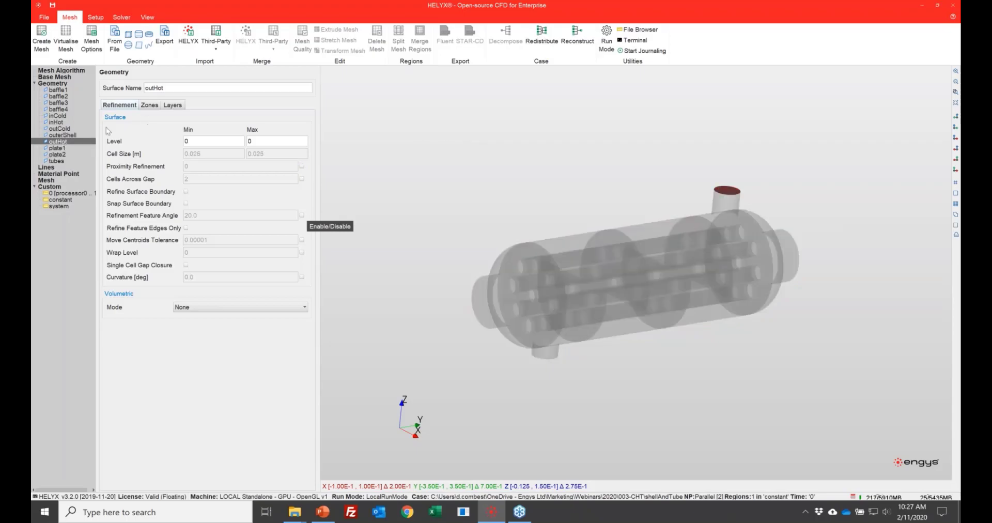
pyautogui.click(58, 123)
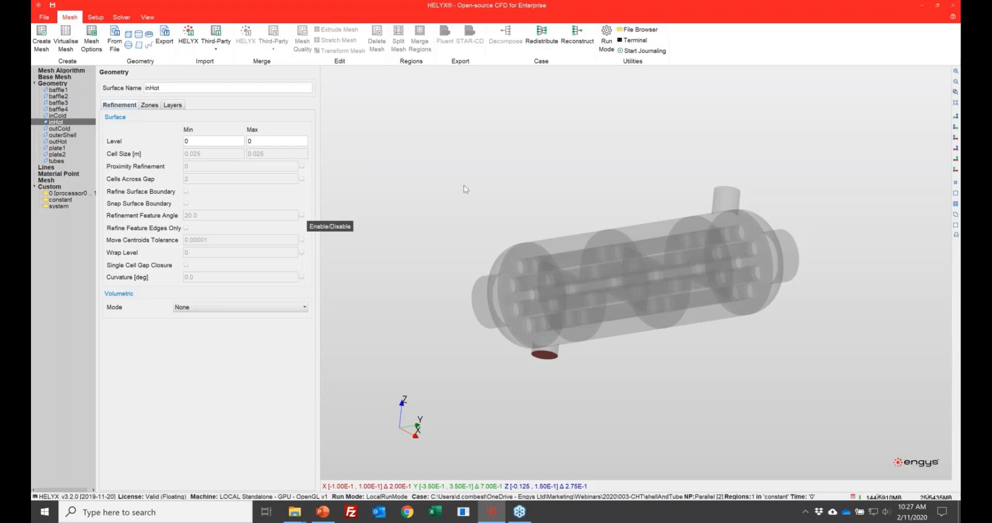
pyautogui.moveTo(561, 184); pyautogui.dragTo(410, 157)
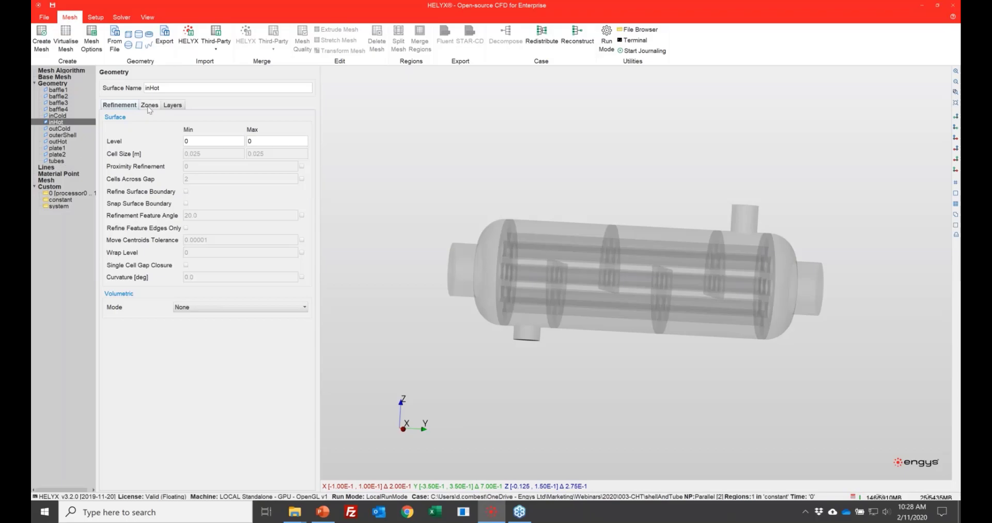
pyautogui.click(63, 135)
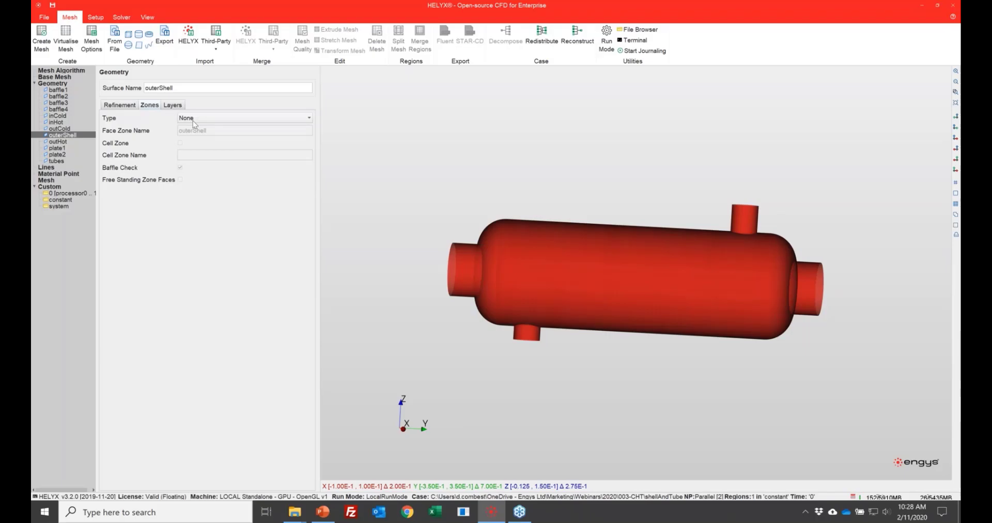
pyautogui.click(194, 120)
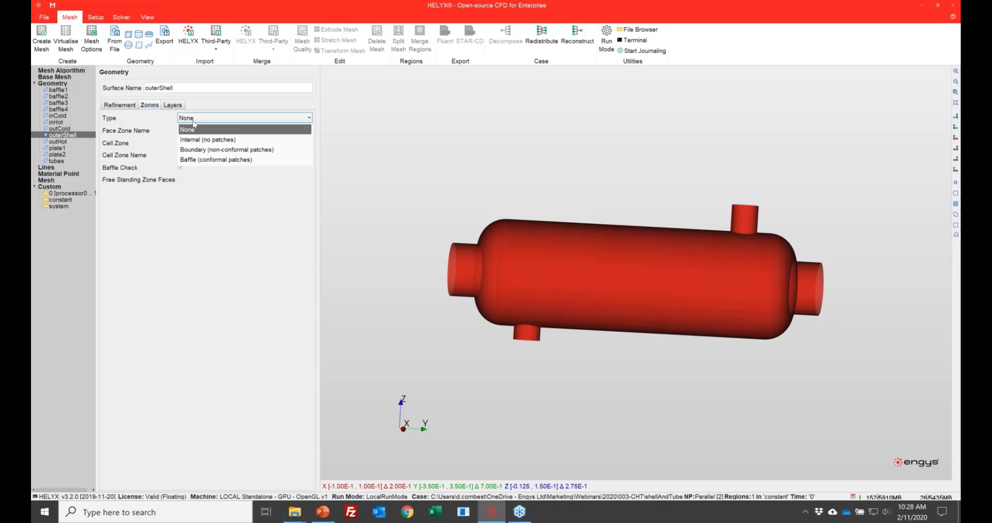
pyautogui.click(193, 122)
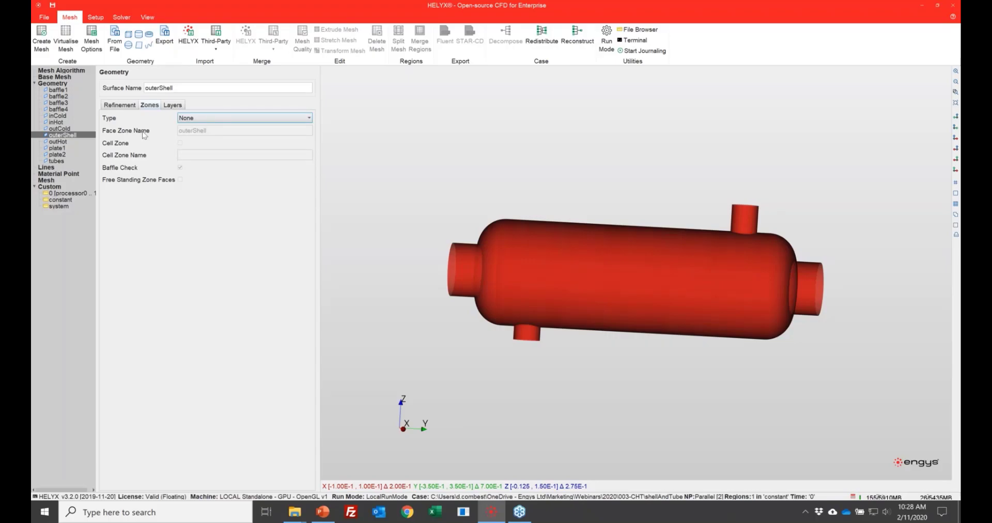
# Step: Enable the use of multiple material points in the general advanced mesh options
pyautogui.click(71, 175)
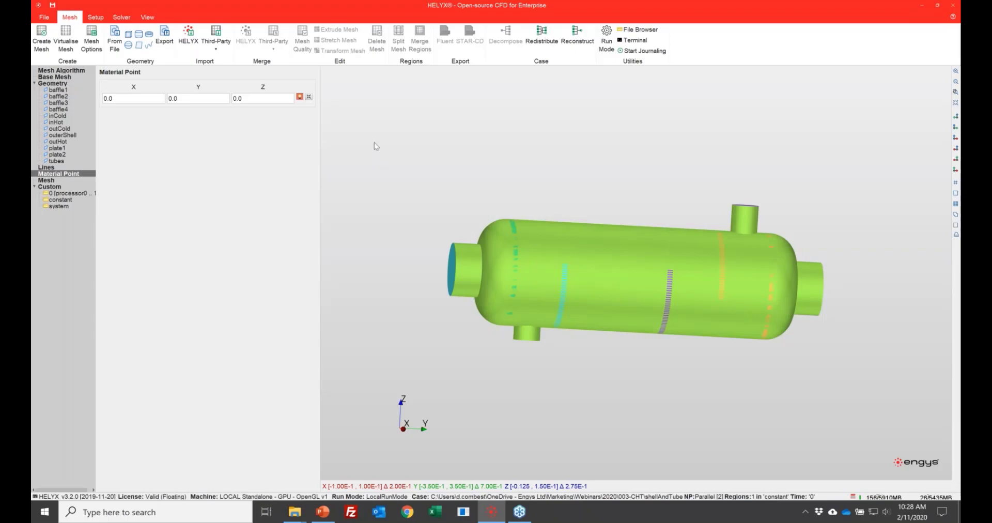
pyautogui.click(95, 46)
pyautogui.click(585, 327)
pyautogui.click(58, 148)
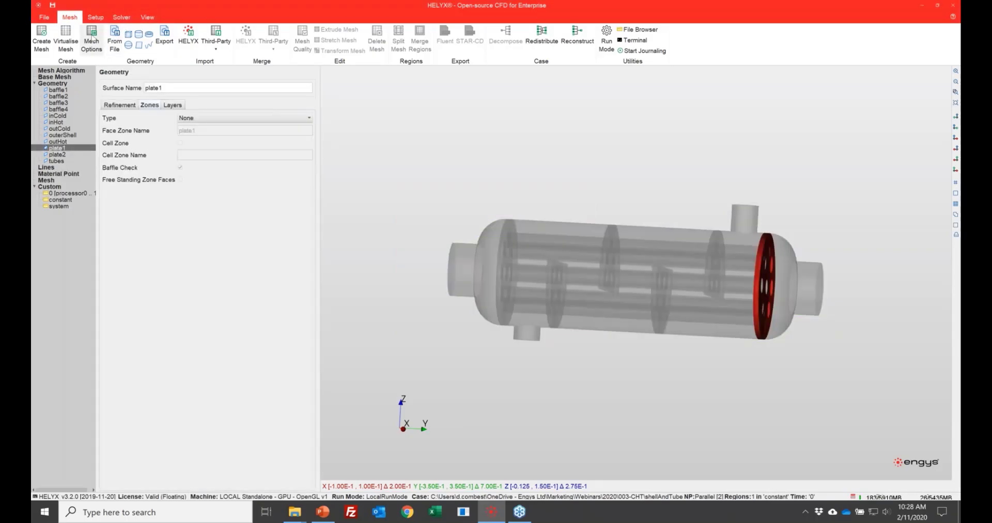
pyautogui.click(91, 39)
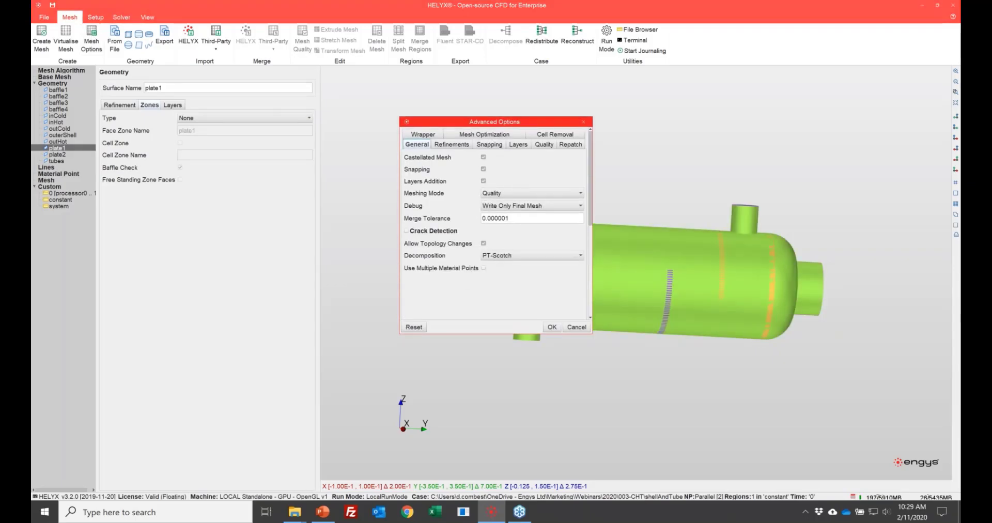
pyautogui.click(484, 268)
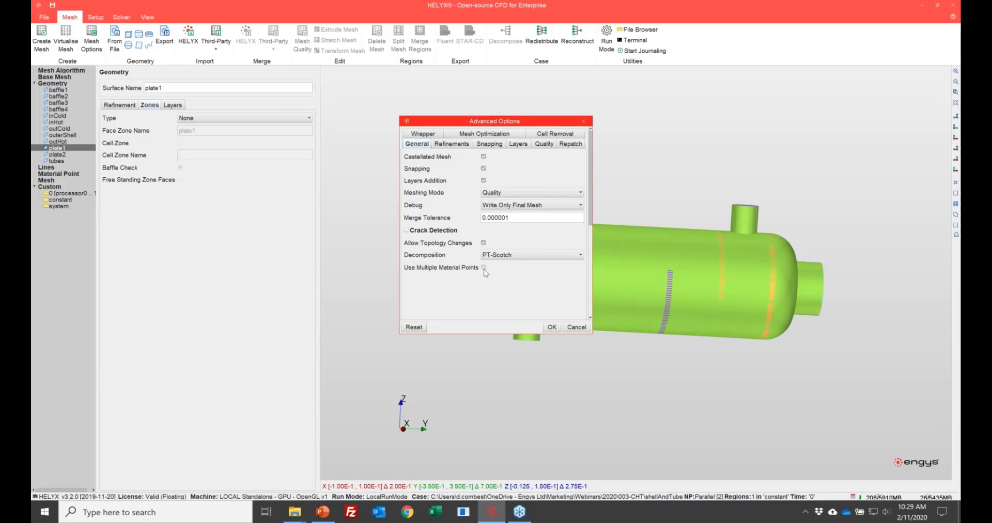
pyautogui.click(552, 327)
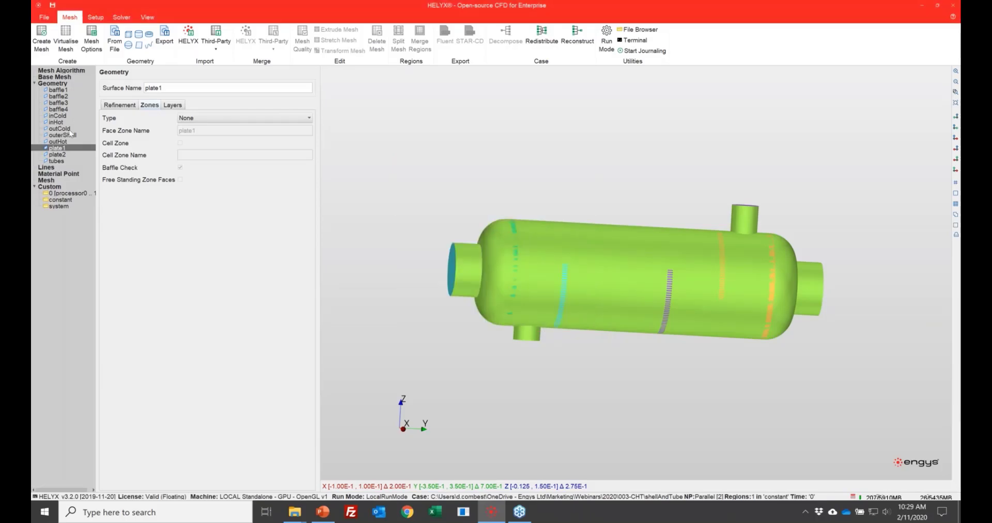
# Step: Add two cell zone material points and name them coldRegion and hotRegion
pyautogui.click(67, 175)
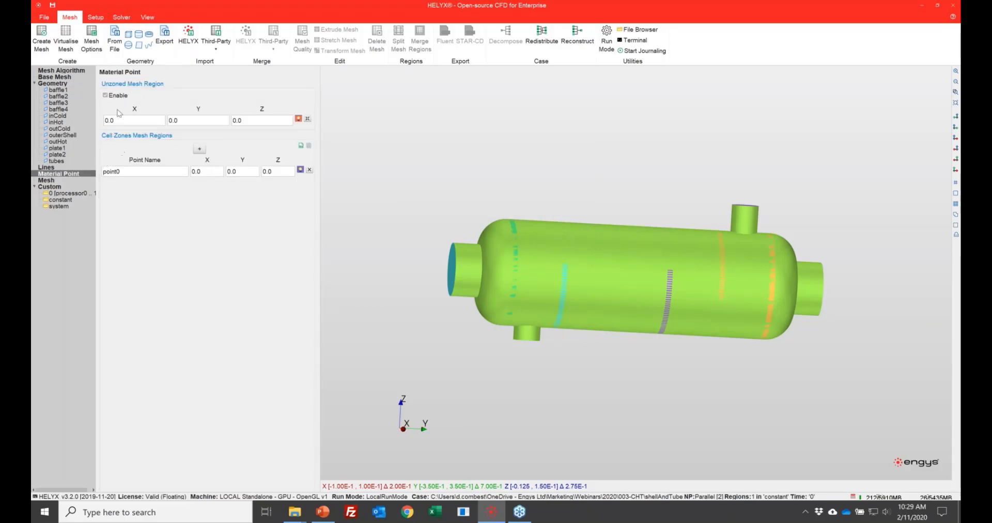
pyautogui.click(199, 149)
pyautogui.doubleClick(145, 172)
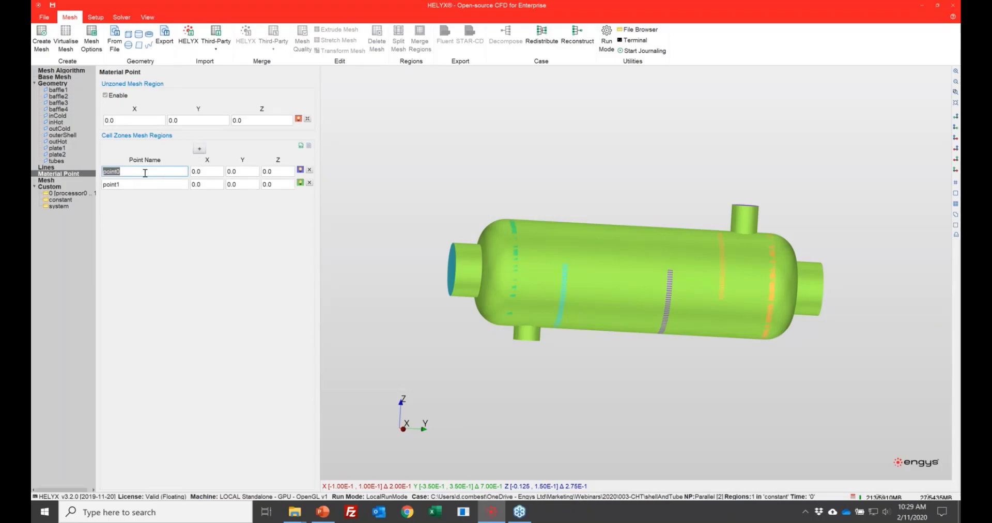
pyautogui.write('coldRegion')
pyautogui.doubleClick(152, 183)
pyautogui.write('hotRegion')
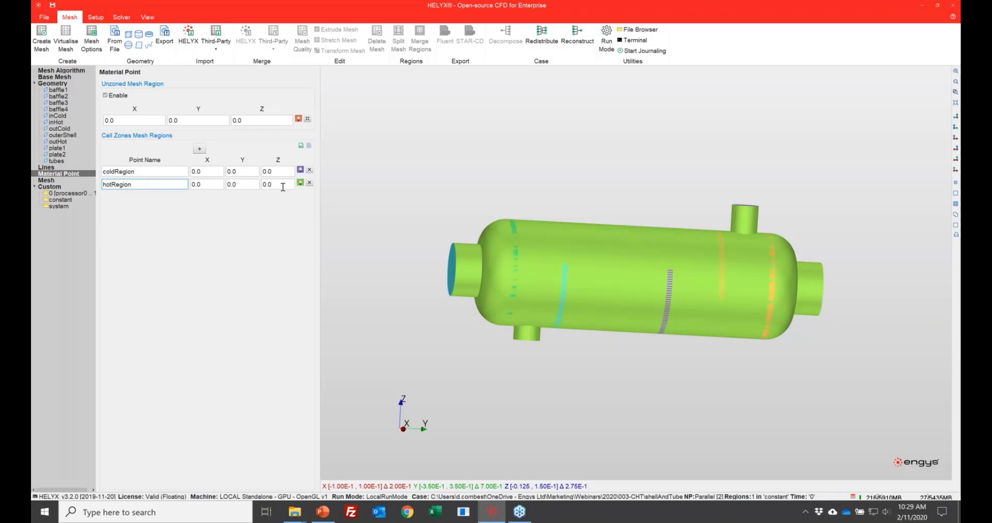
# Step: Set the hotRegion point's Z coordinate to 0.077 and display the material points inside the see-through geometry
pyautogui.click(283, 186)
pyautogui.write('0.077')
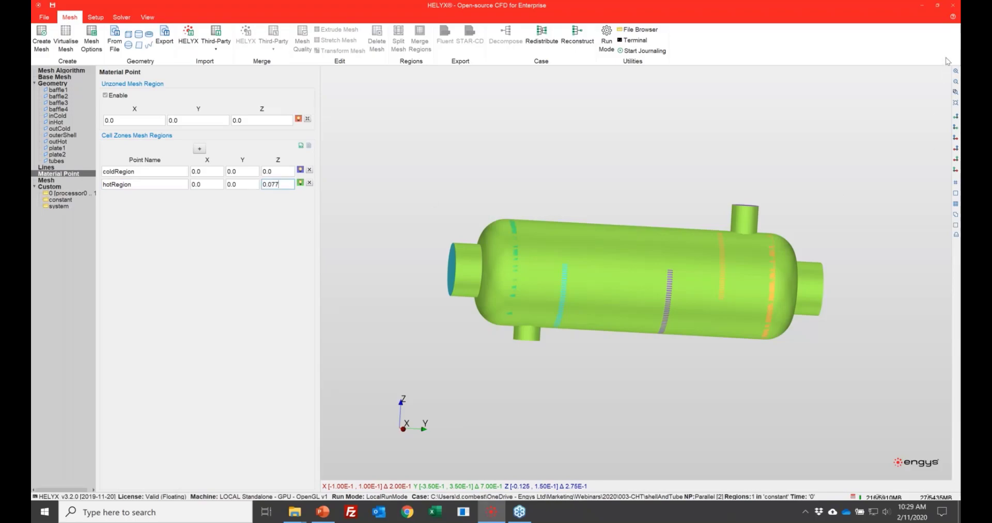
pyautogui.click(928, 8)
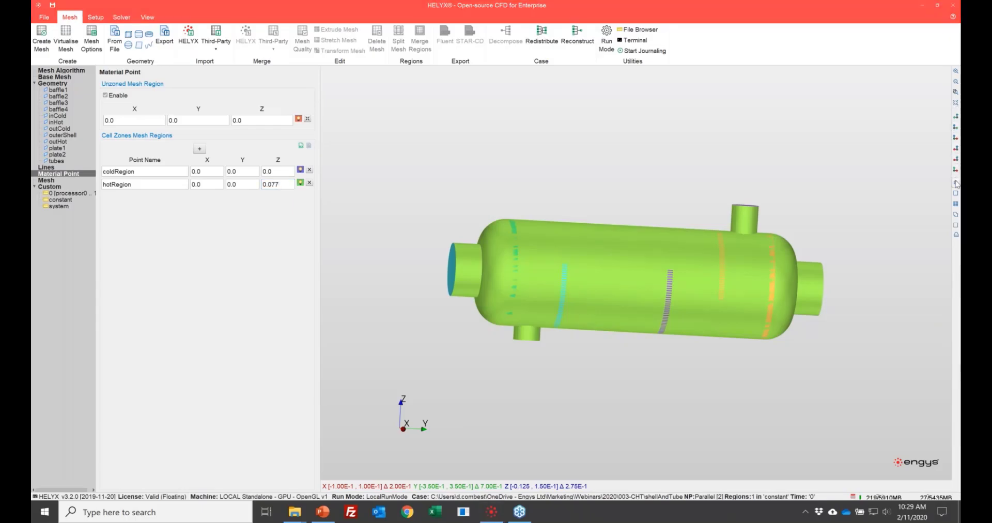
pyautogui.click(956, 182)
pyautogui.moveTo(594, 168); pyautogui.dragTo(574, 158)
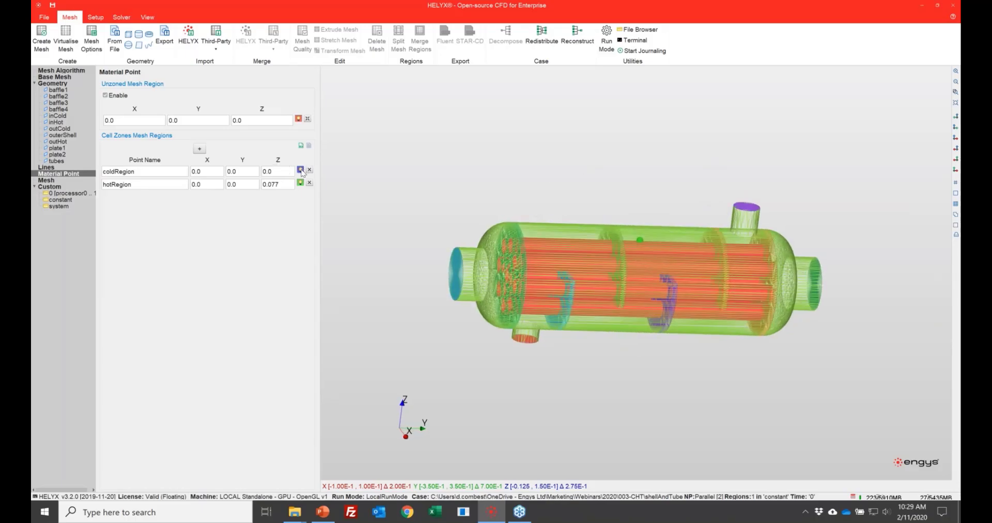
pyautogui.click(301, 171)
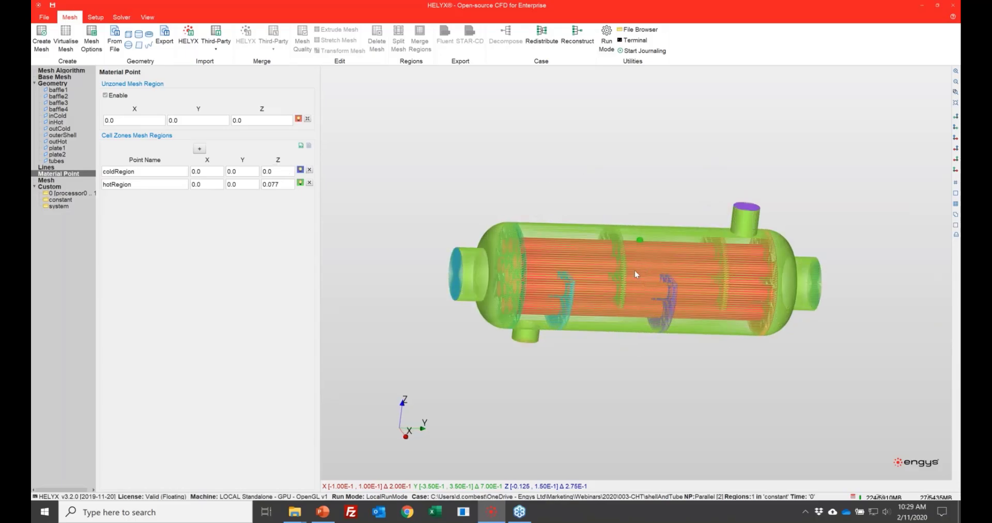
# Step: Move the hotRegion material point within the shell to about X -0.0024, Y 0.0015, Z 0.0852
pyautogui.click(300, 183)
pyautogui.click(301, 183)
pyautogui.moveTo(640, 237); pyautogui.dragTo(642, 233)
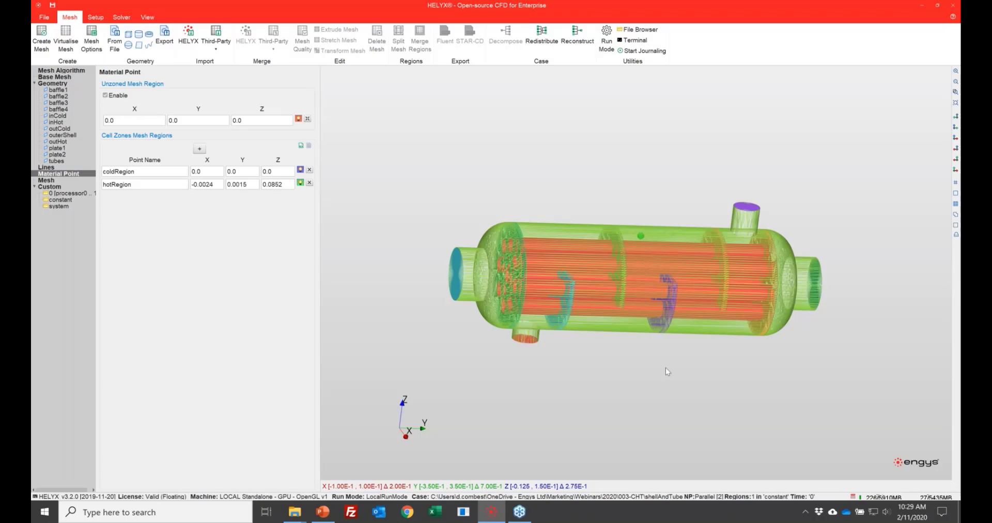
pyautogui.moveTo(679, 355); pyautogui.dragTo(582, 324)
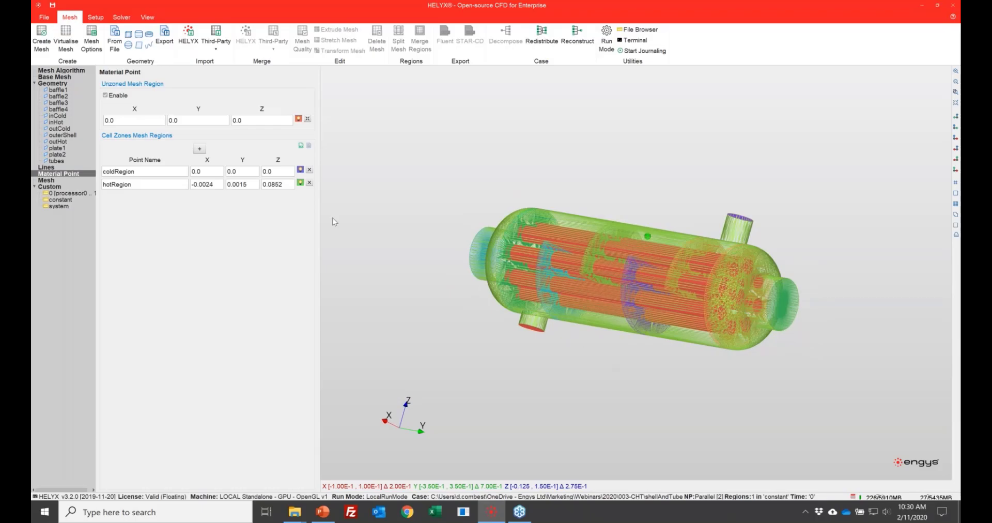
# Step: Start creating the mesh and agree to overwrite the existing case
pyautogui.click(51, 181)
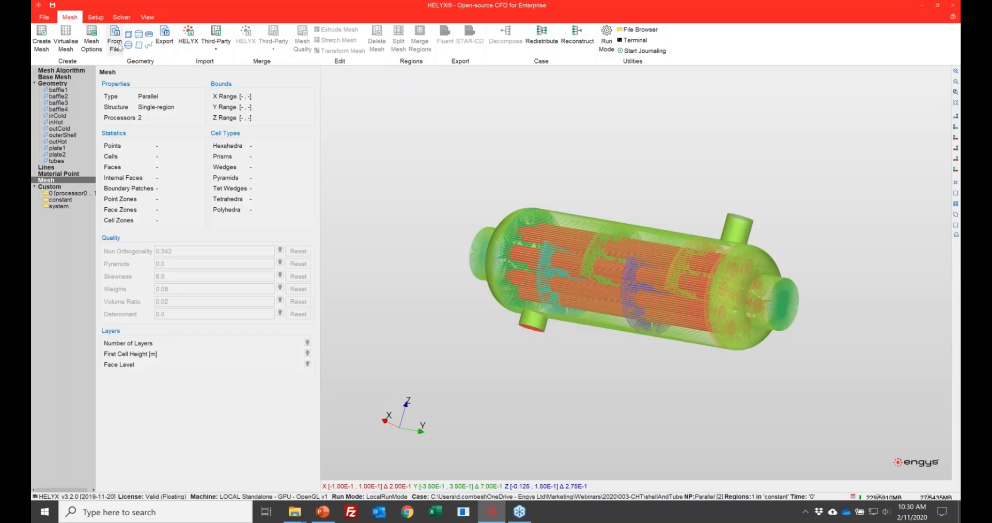
pyautogui.click(44, 31)
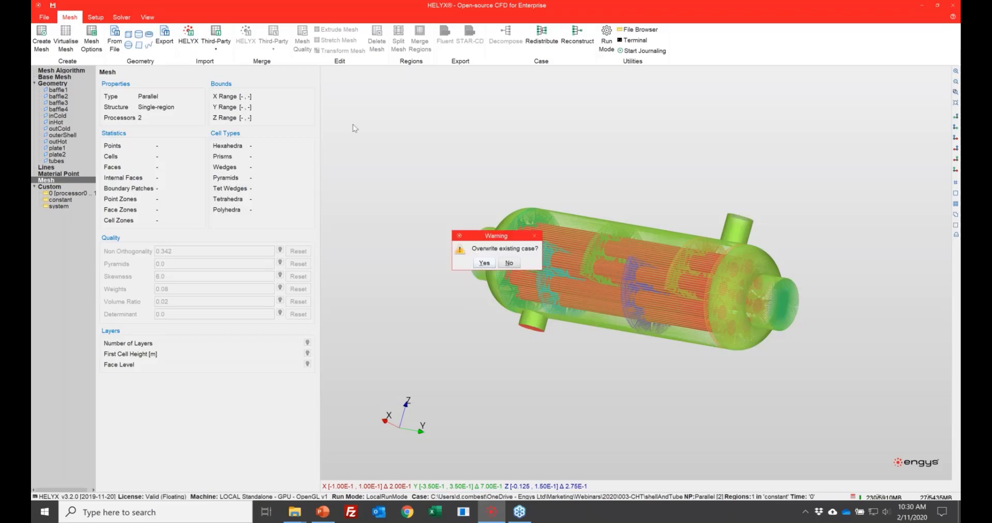
pyautogui.click(488, 265)
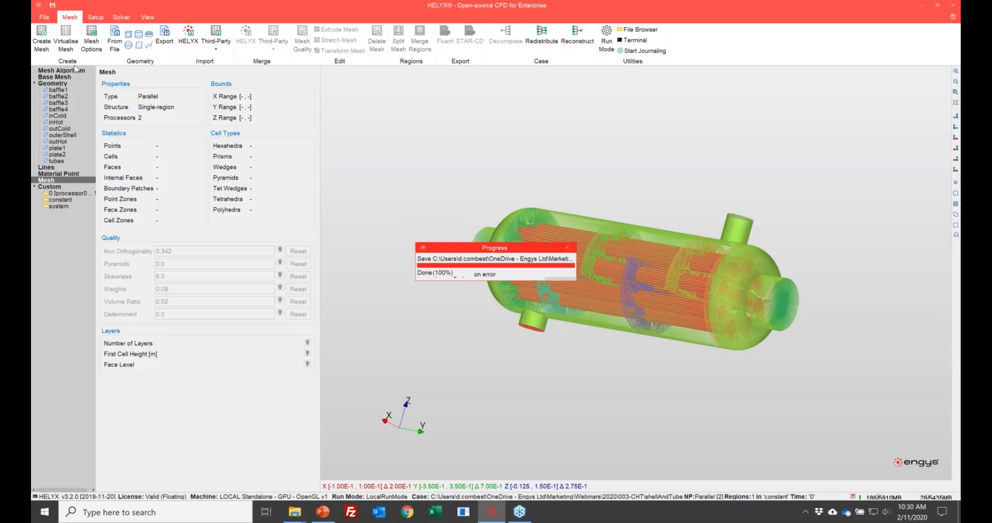
# Step: Open the recent case shellAndTube-meshed
pyautogui.click(45, 17)
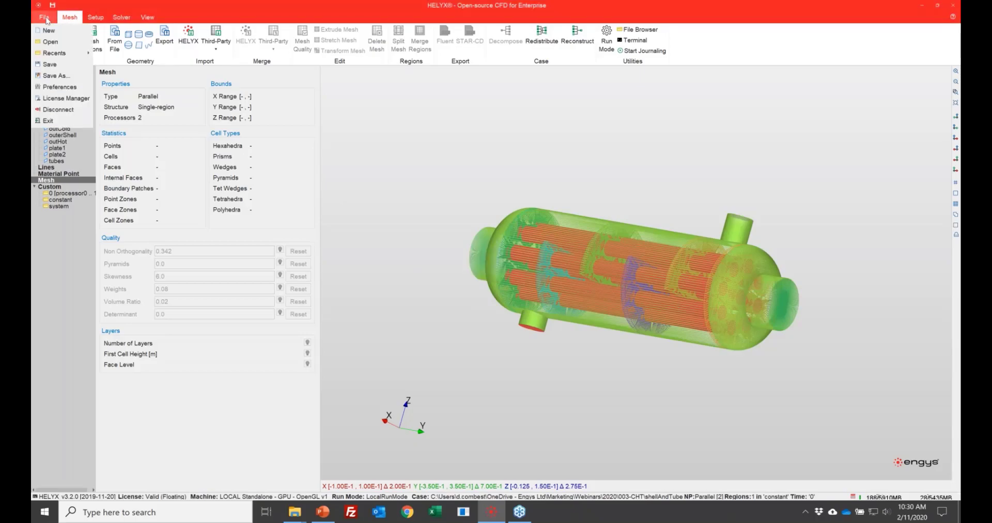
pyautogui.moveTo(66, 53)
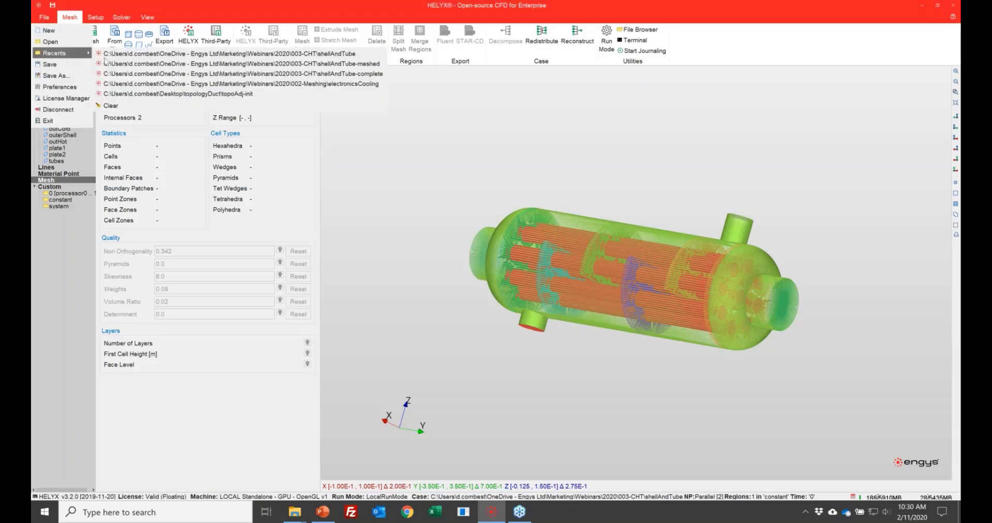
pyautogui.click(170, 64)
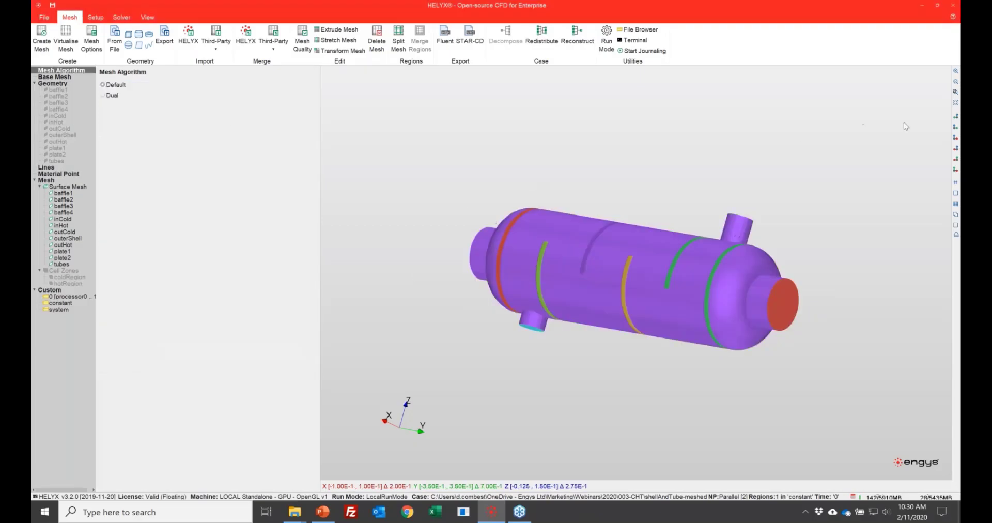
# Step: Inspect the meshed heat exchanger along the Y and X axes, ending in a parallel projection along X
pyautogui.moveTo(724, 139); pyautogui.dragTo(722, 162)
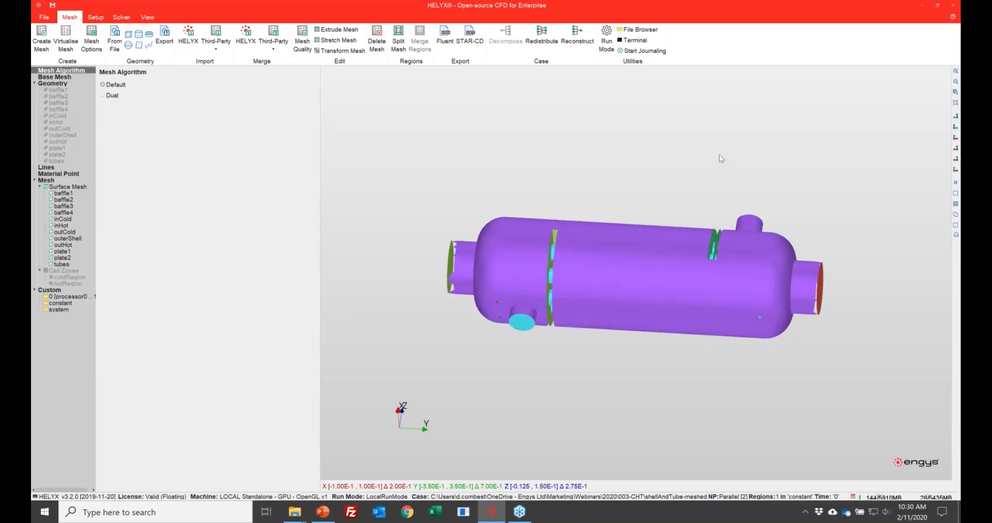
pyautogui.press('y')
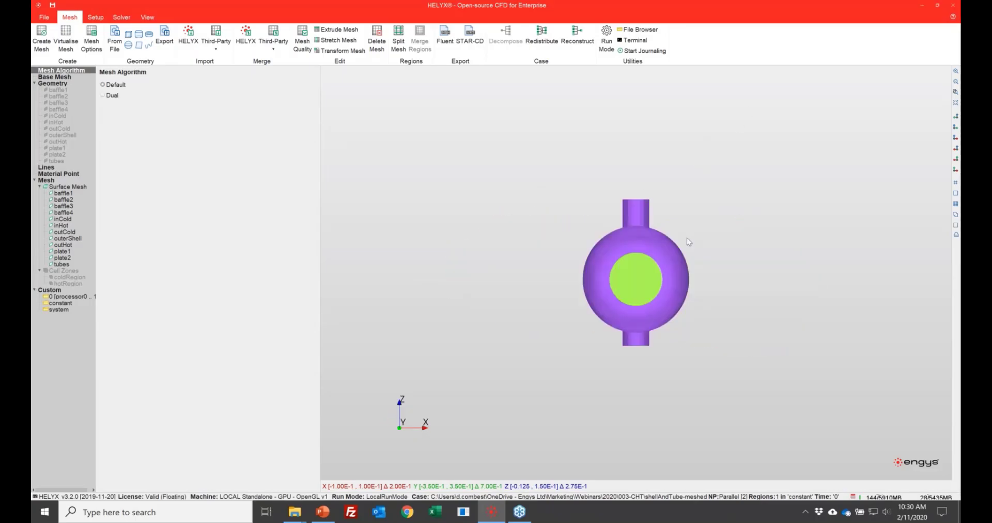
pyautogui.press('x')
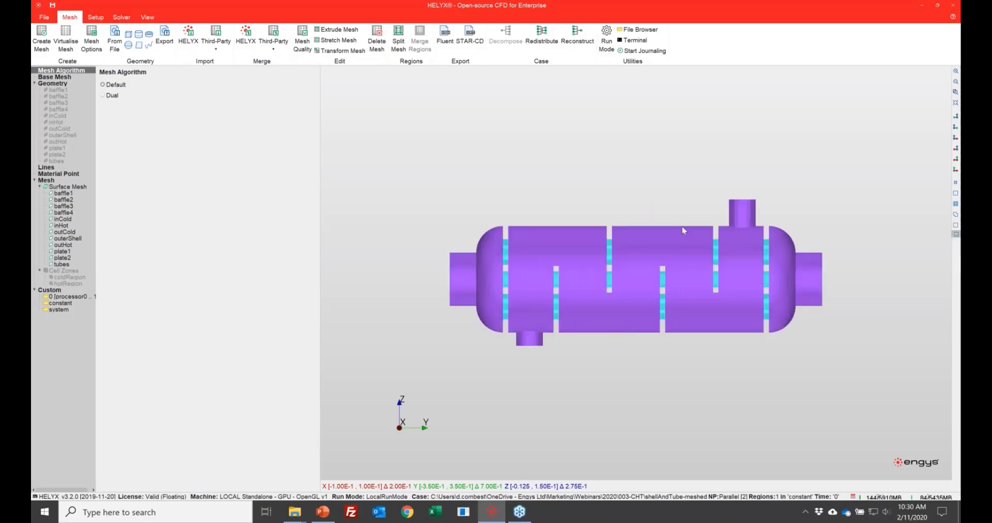
pyautogui.press('p')
pyautogui.press('p')
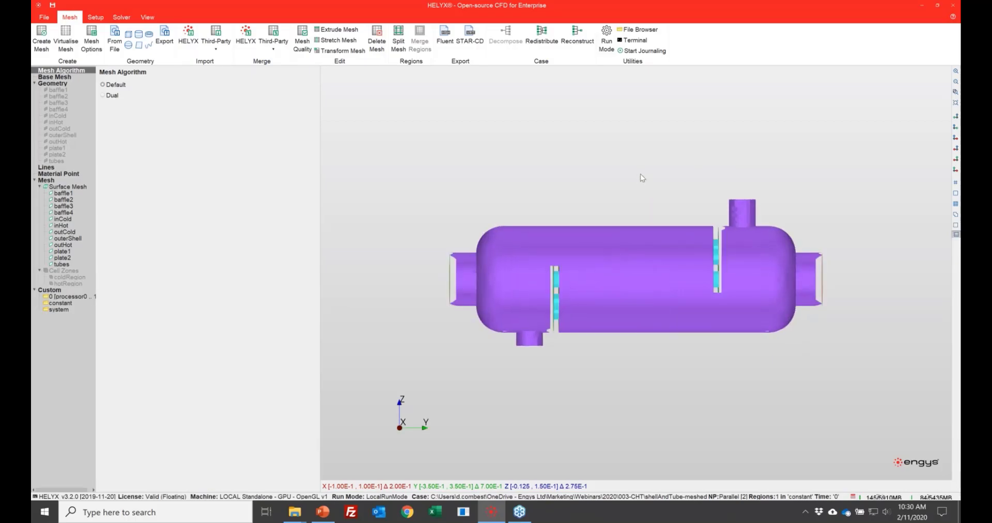
pyautogui.press('p')
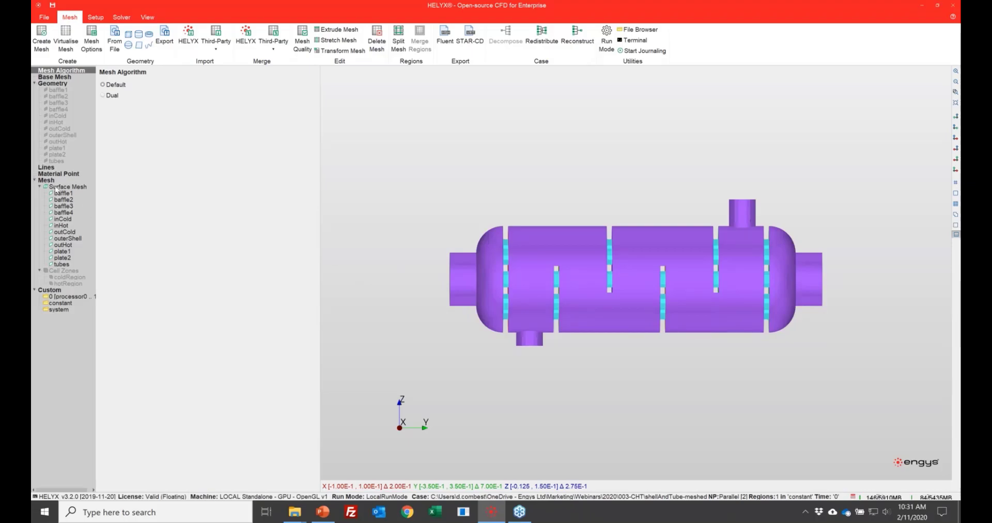
# Step: Display the coldRegion cell zone on the mesh to check its extent, and hide it again
pyautogui.click(61, 277)
pyautogui.rightClick(64, 278)
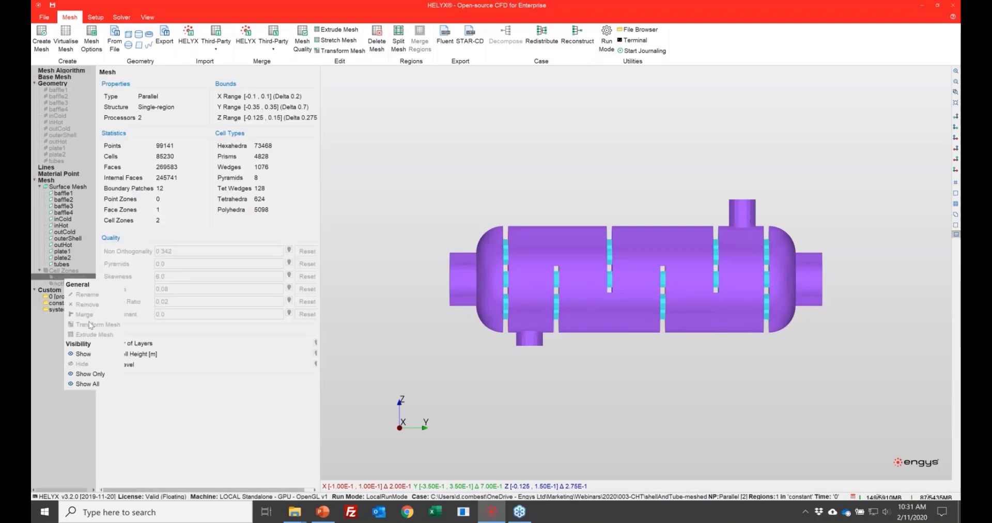
pyautogui.click(85, 354)
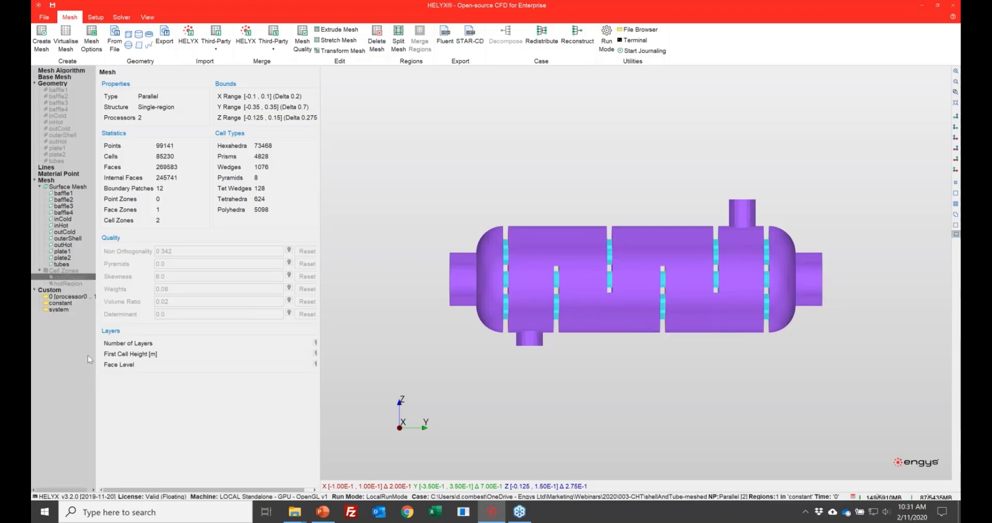
pyautogui.rightClick(79, 280)
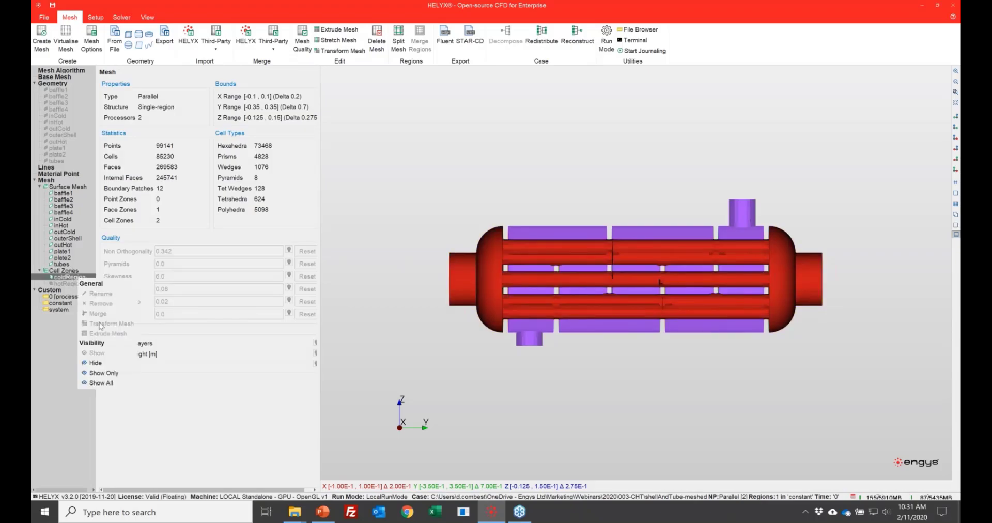
pyautogui.click(94, 361)
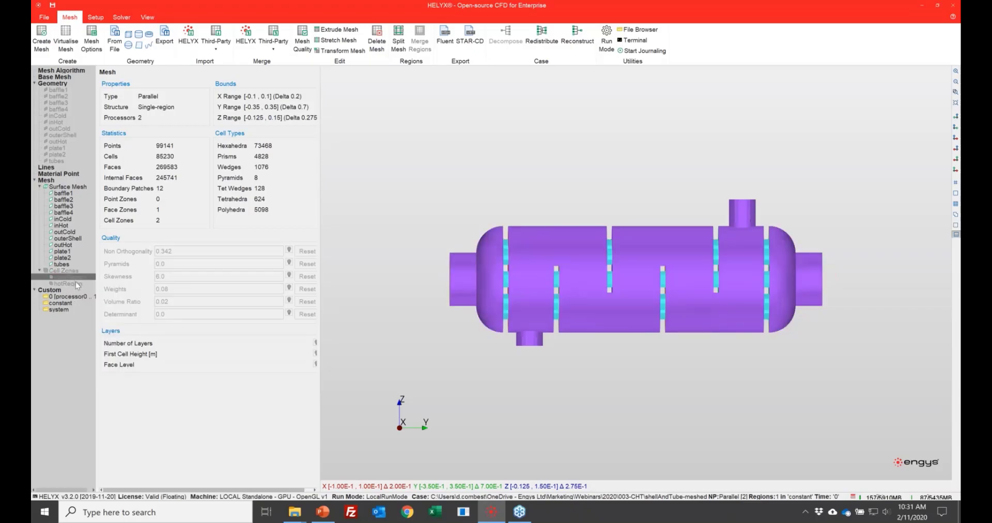
# Step: Display the hotRegion cell zone on the mesh to check its extent, and hide it again
pyautogui.rightClick(76, 282)
pyautogui.click(103, 351)
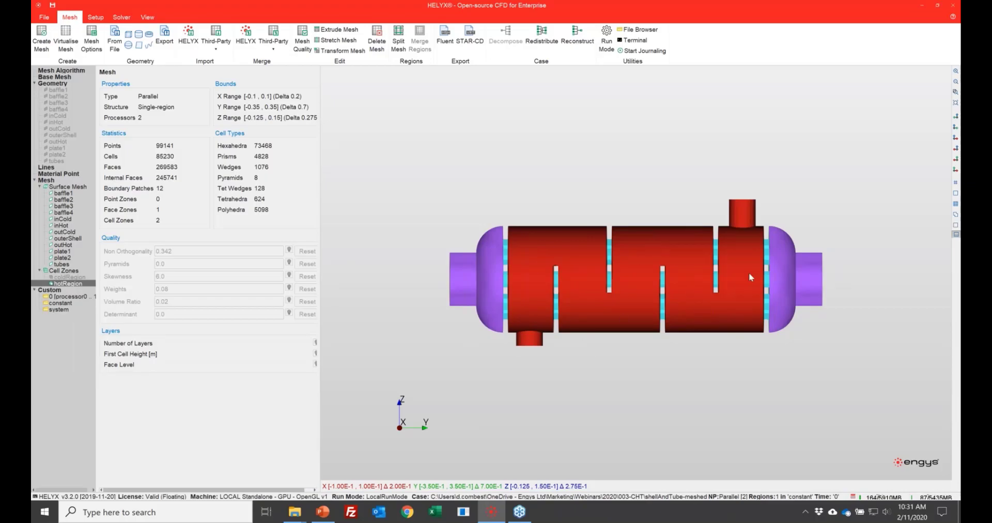
pyautogui.click(46, 180)
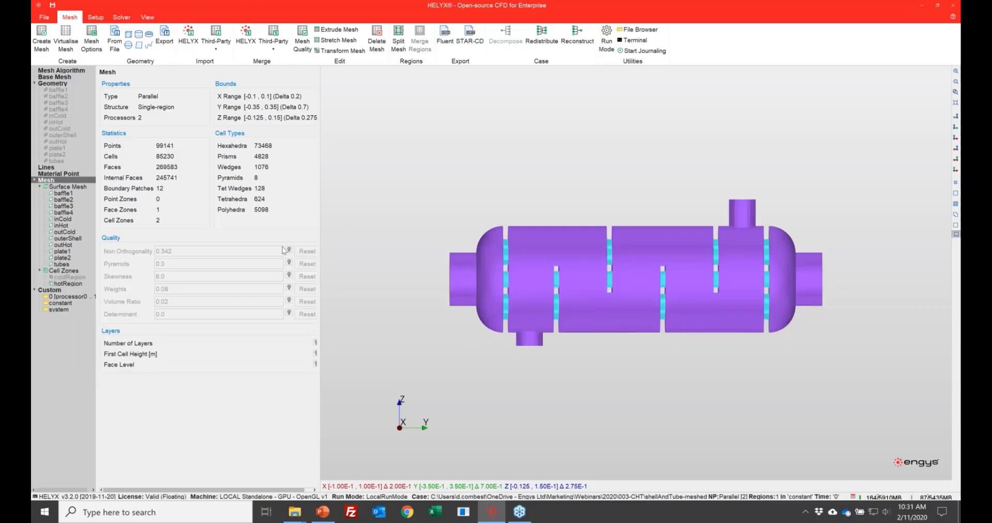
pyautogui.click(73, 284)
pyautogui.rightClick(74, 283)
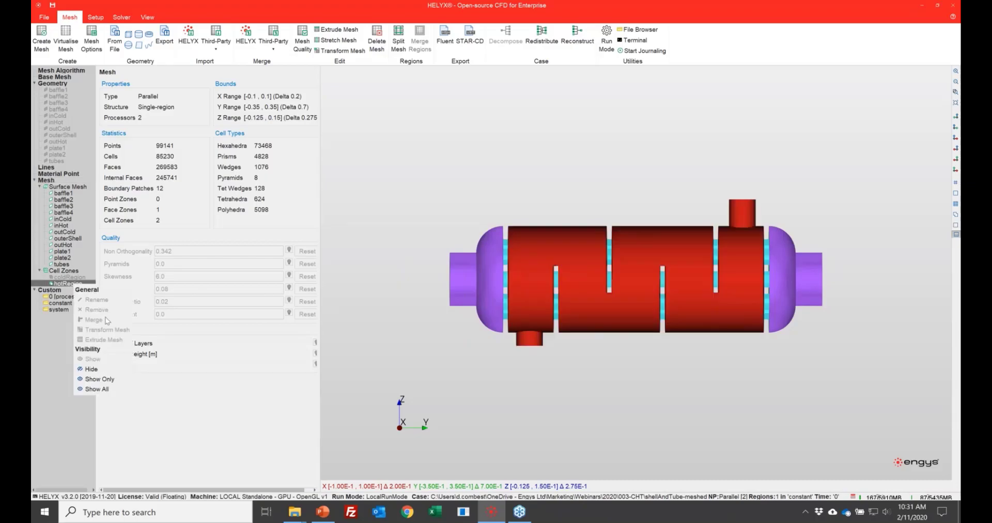
pyautogui.click(108, 369)
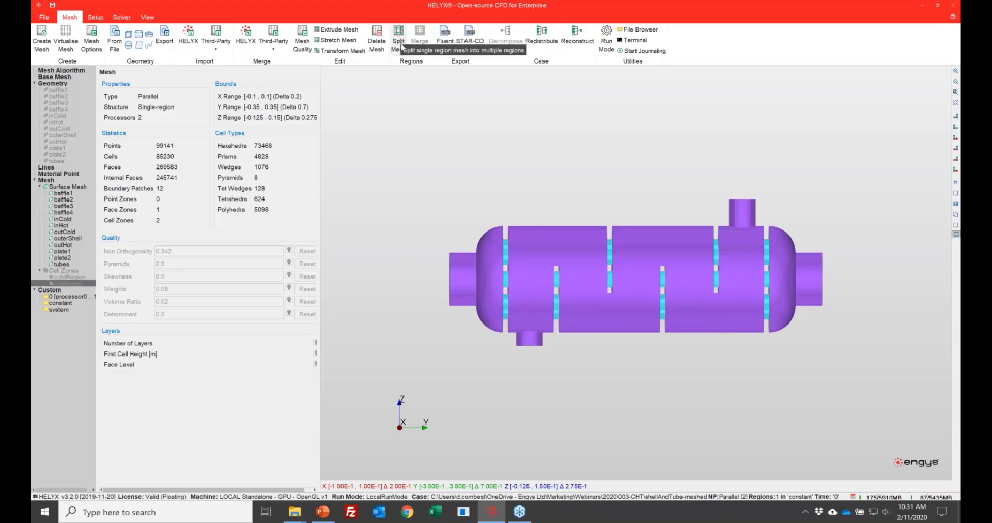
# Step: Split the single-region mesh into coldRegion and hotRegion, keeping each cell zone in its own region
pyautogui.moveTo(470, 190); pyautogui.dragTo(328, 107)
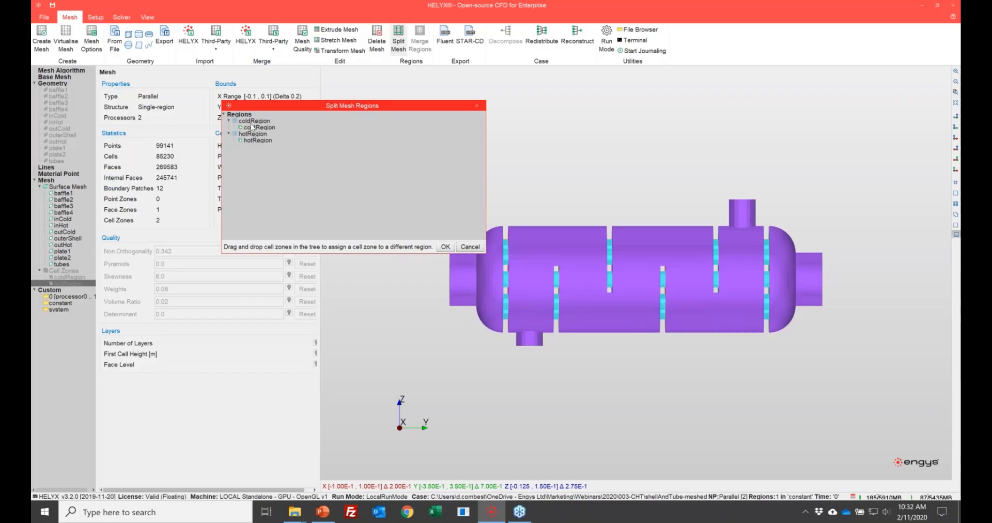
pyautogui.click(445, 247)
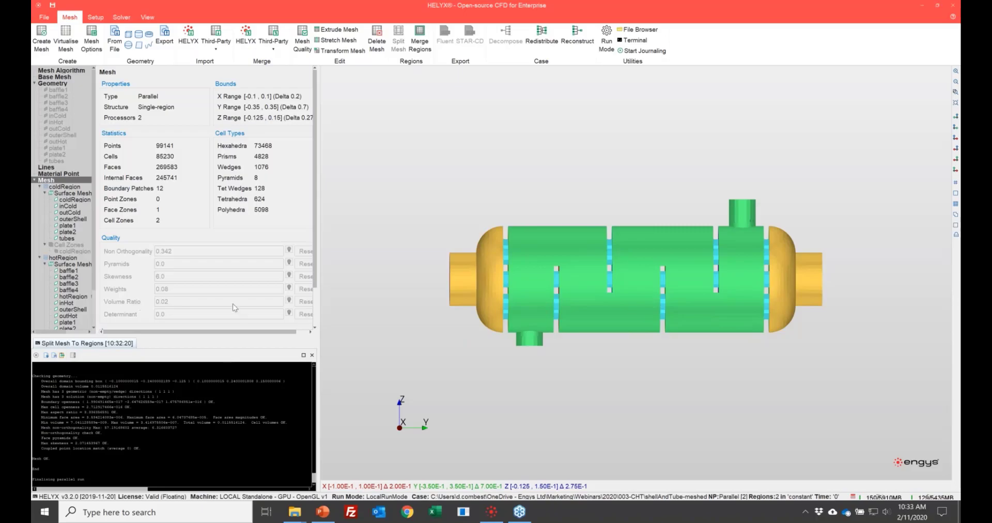
# Step: Examine the coldRegion and hotRegion meshes, their shared interface patches and the inCold and outCold patches in a widened mesh tree
pyautogui.moveTo(227, 337); pyautogui.dragTo(230, 372)
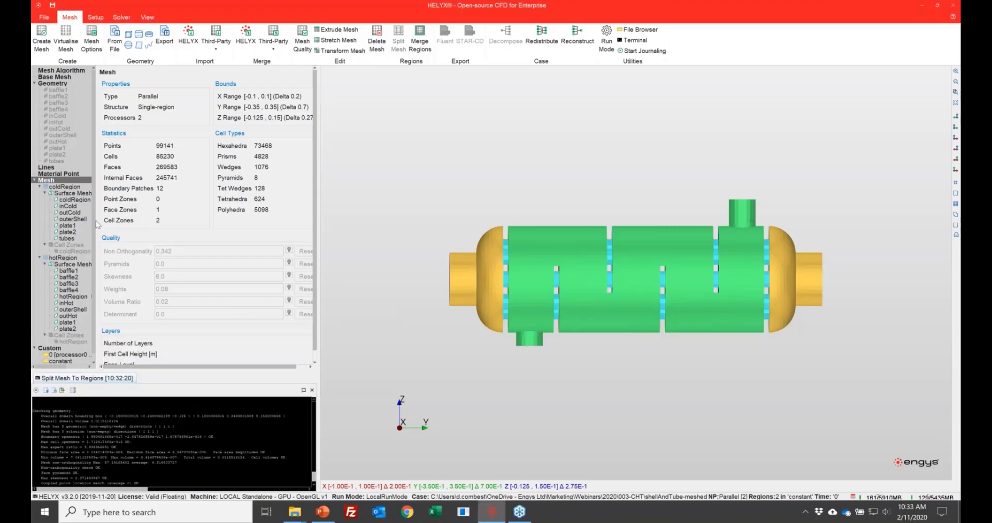
pyautogui.moveTo(98, 223); pyautogui.dragTo(161, 219)
pyautogui.click(119, 199)
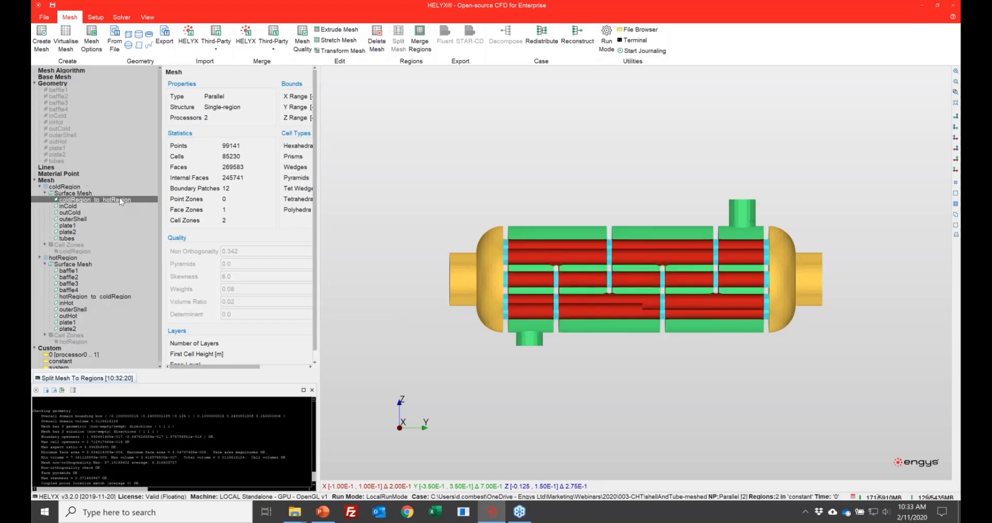
pyautogui.click(116, 297)
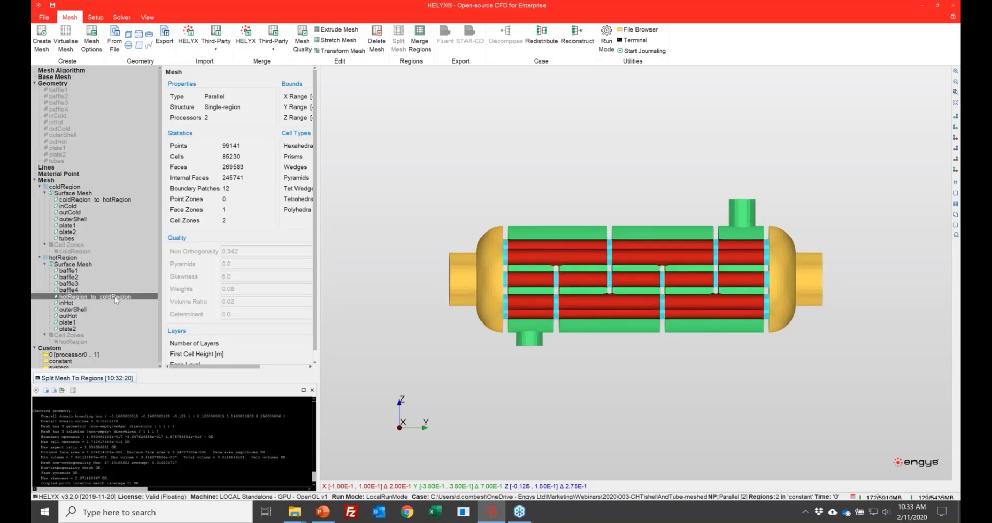
pyautogui.click(65, 186)
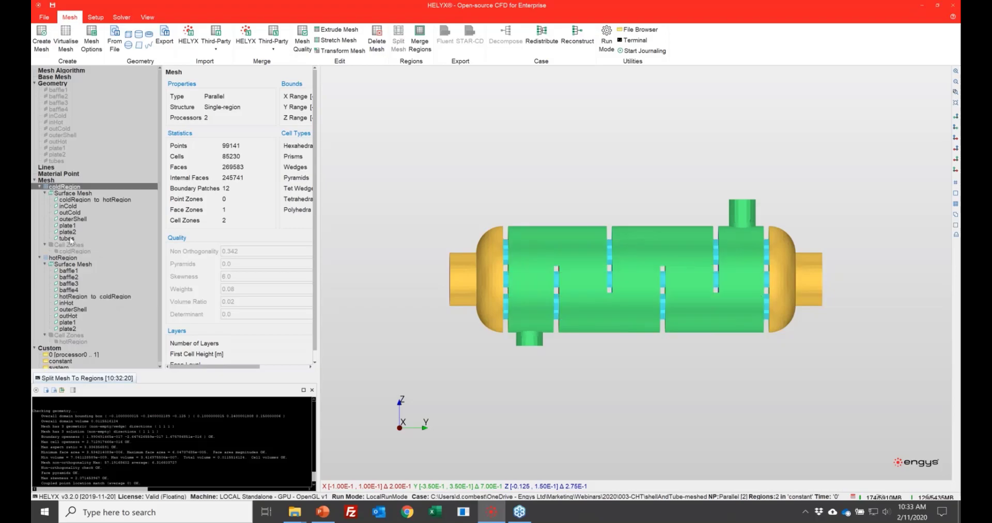
pyautogui.click(64, 257)
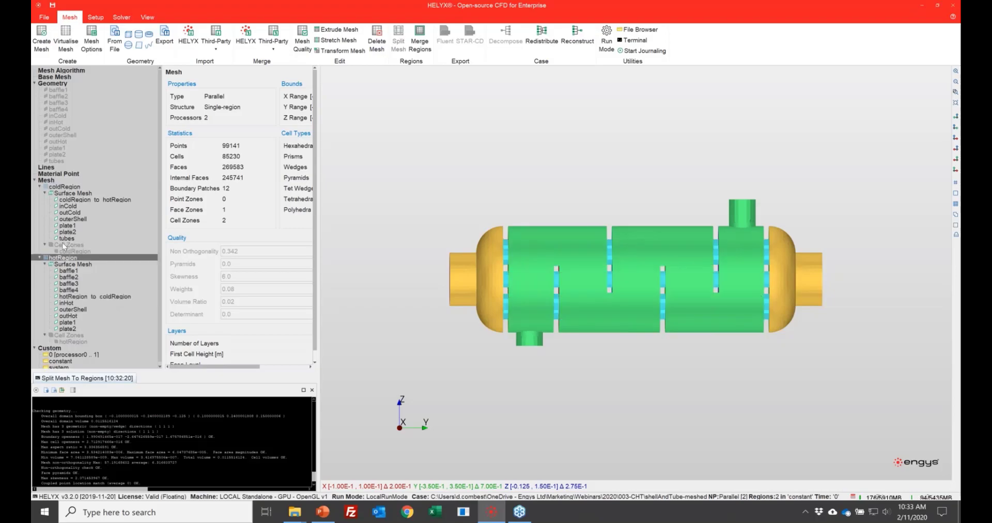
pyautogui.click(64, 187)
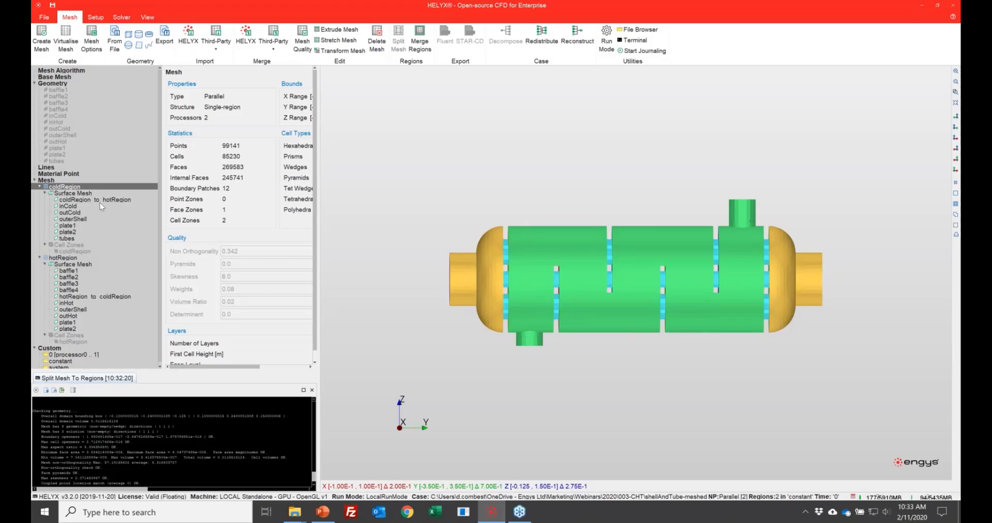
pyautogui.click(72, 206)
pyautogui.click(76, 213)
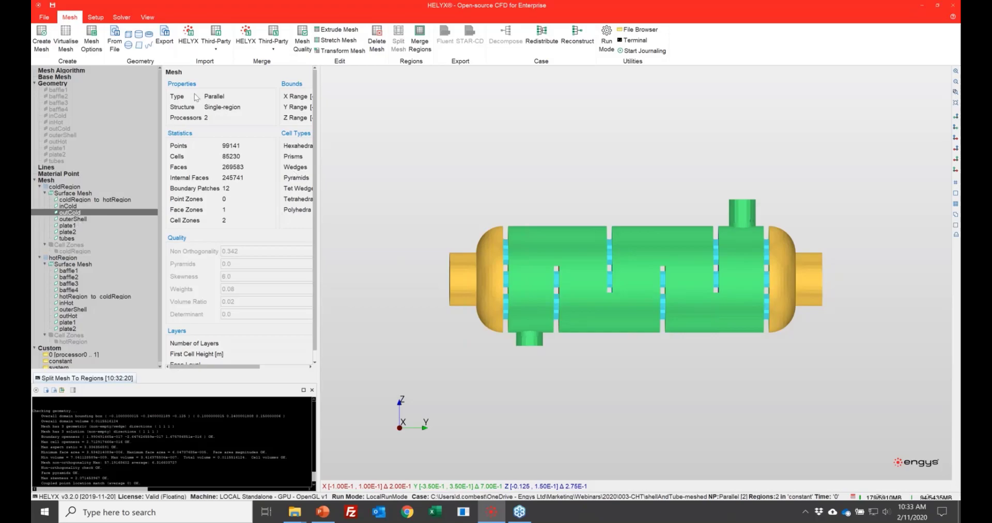
# Step: Bring up the case setup, widen its tree and review the solution settings and per-region entries
pyautogui.click(96, 17)
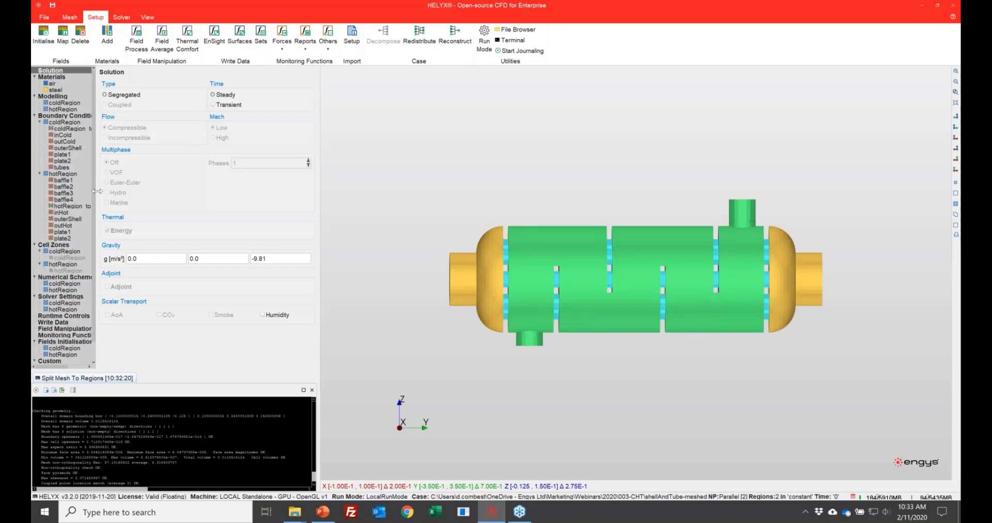
pyautogui.moveTo(110, 192); pyautogui.dragTo(113, 193)
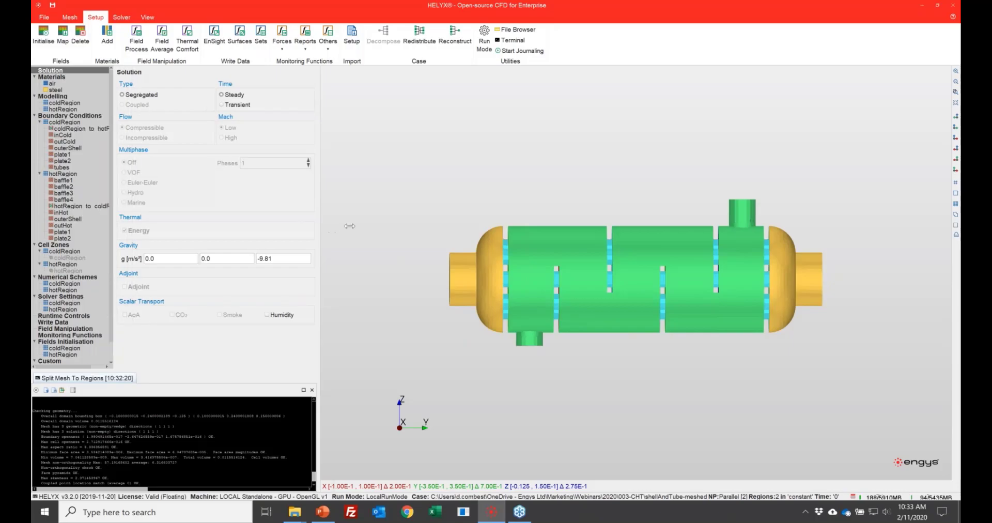
pyautogui.moveTo(365, 220); pyautogui.dragTo(364, 220)
pyautogui.moveTo(112, 205); pyautogui.dragTo(128, 206)
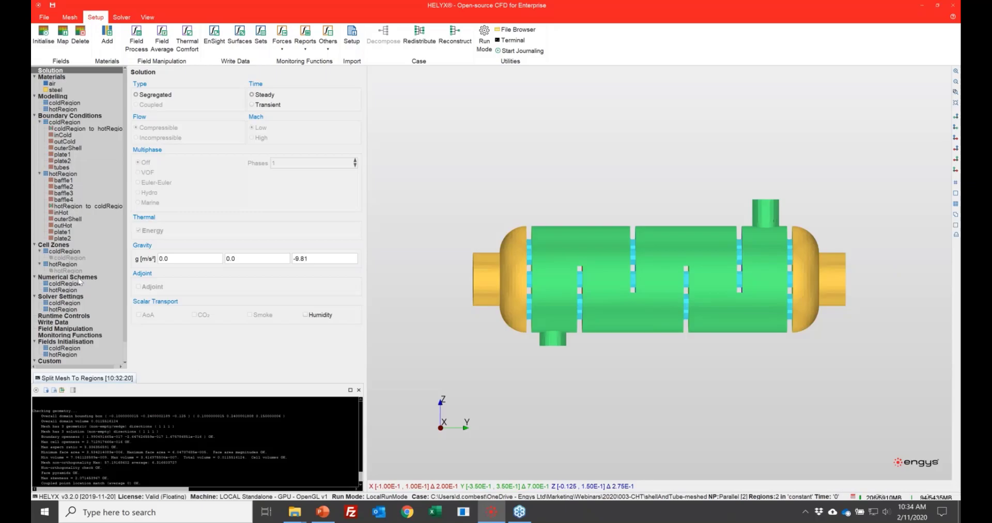
pyautogui.scroll(-1, 82, 309)
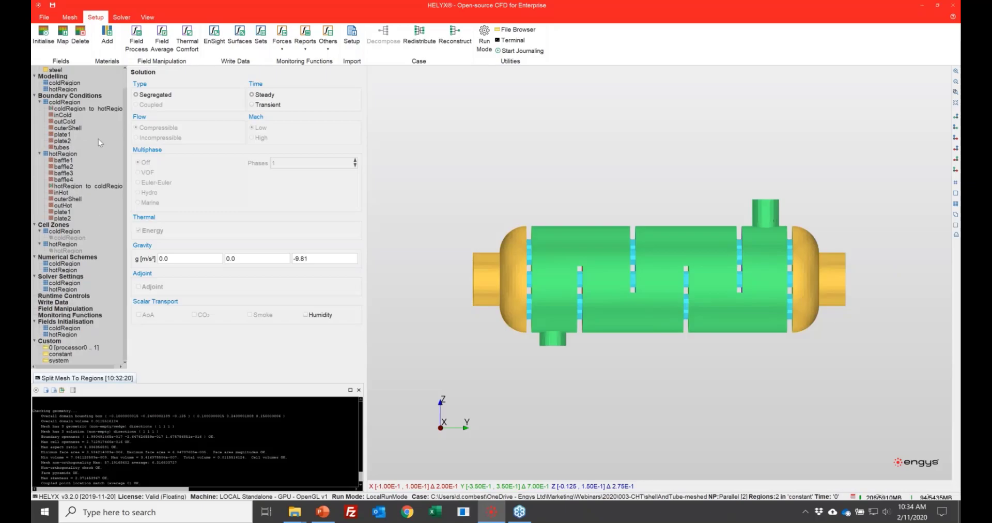
pyautogui.scroll(1, 78, 93)
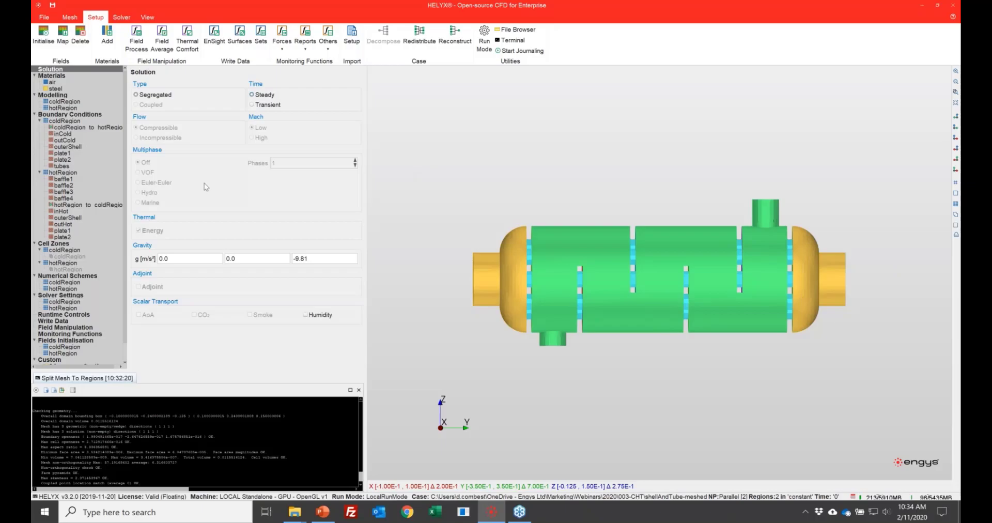
# Step: Check the air and steel material properties and remove steel from the case materials
pyautogui.doubleClick(328, 259)
pyautogui.click(53, 82)
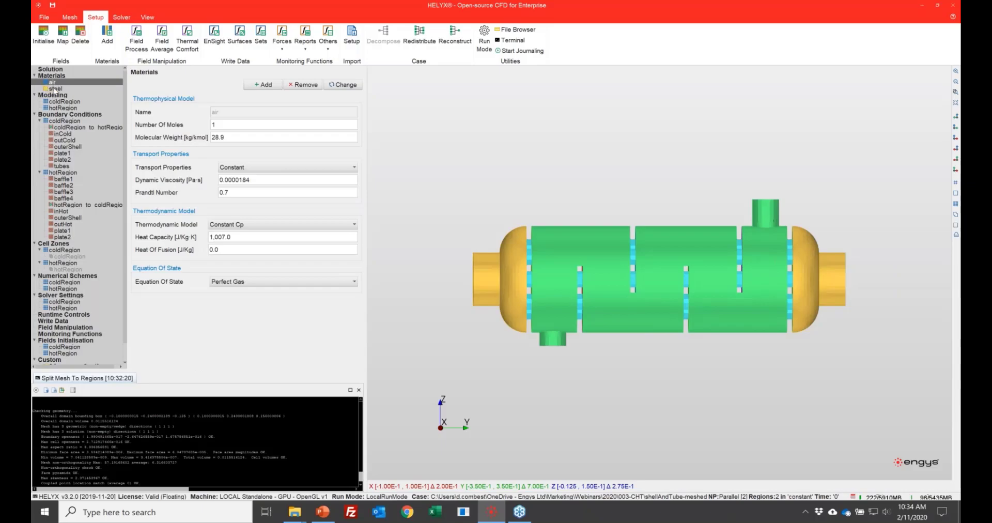
pyautogui.click(54, 89)
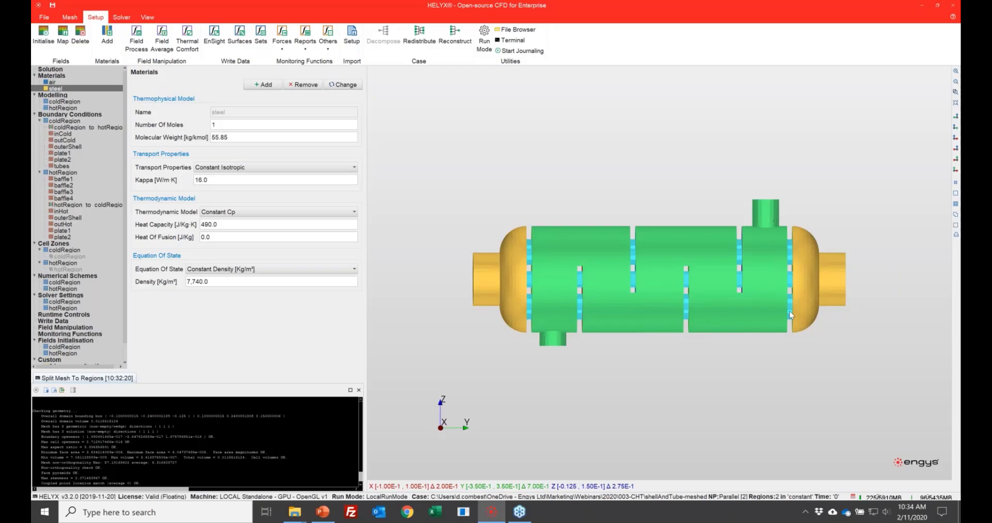
pyautogui.click(306, 85)
# Step: Replace the air material with water from the default materials library
pyautogui.click(52, 82)
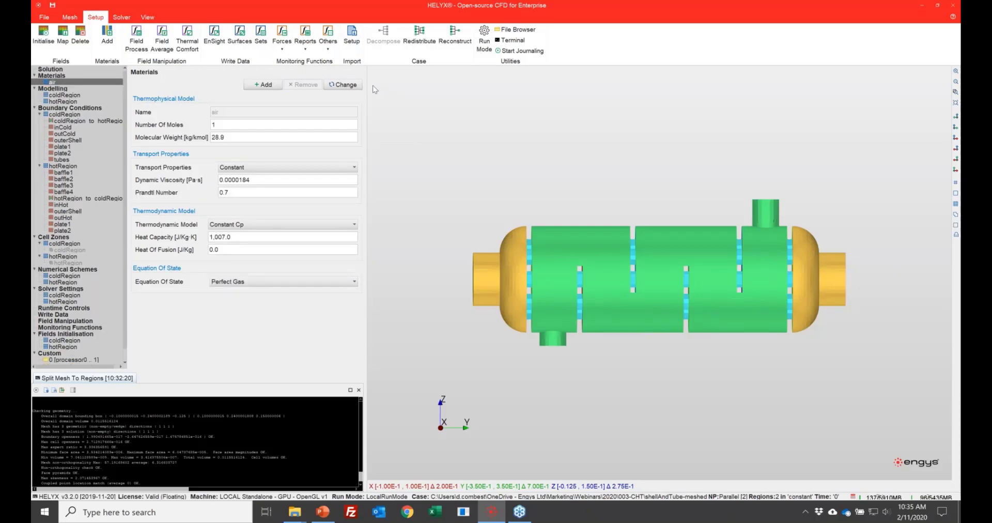
pyautogui.click(343, 85)
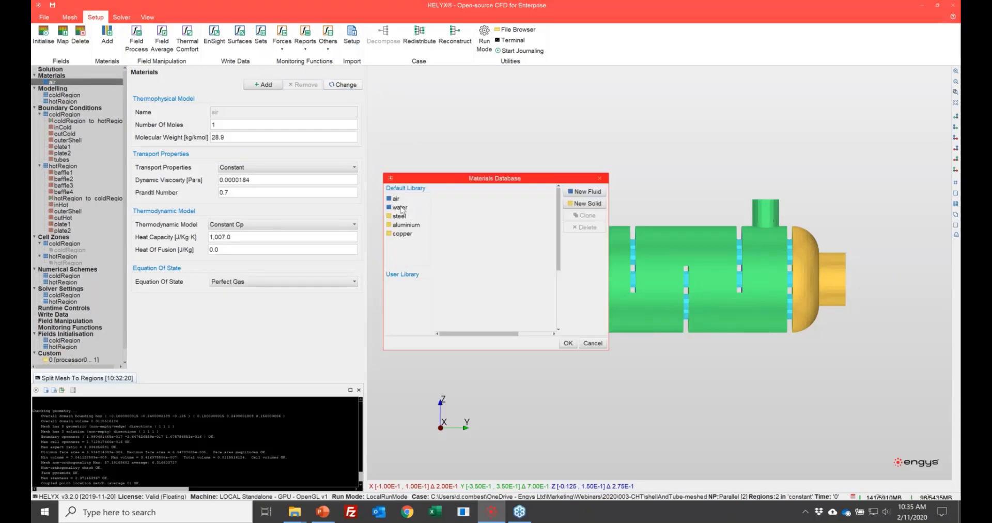
pyautogui.click(400, 207)
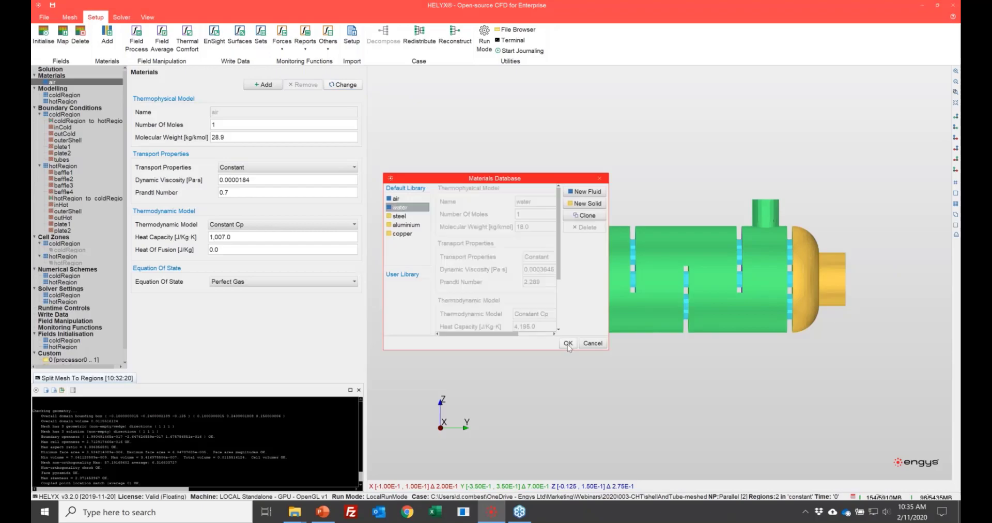
pyautogui.click(568, 343)
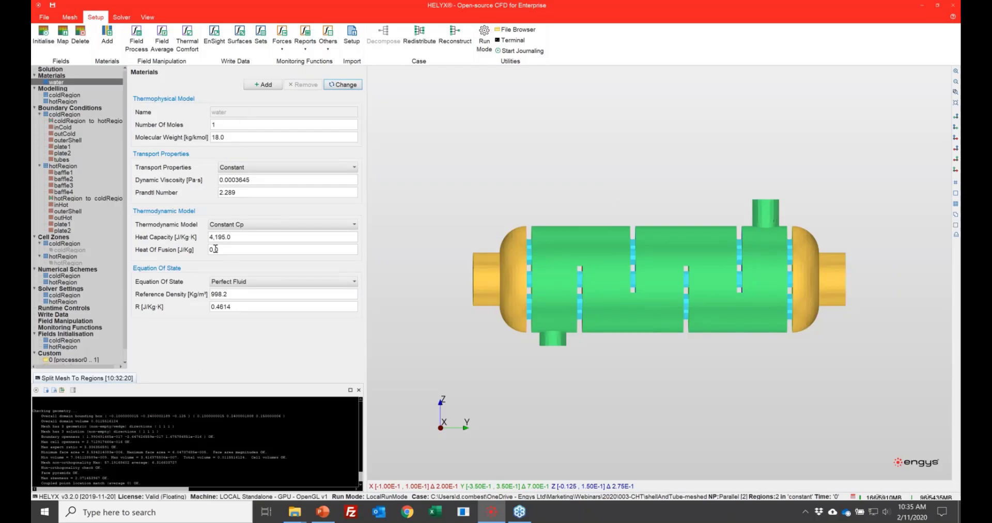
# Step: Set the turbulence method to RANS for both coldRegion and hotRegion, with the k-ω SST model
pyautogui.click(63, 95)
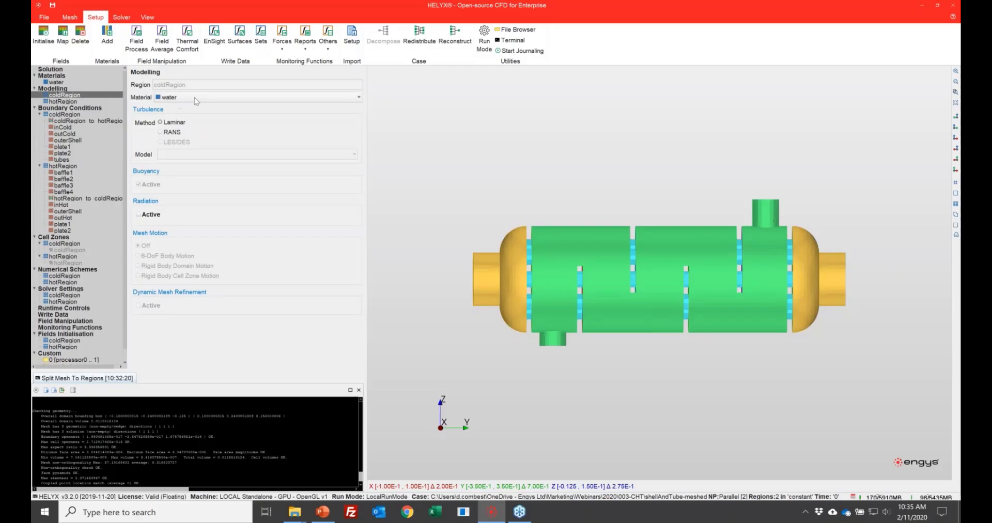
pyautogui.click(175, 133)
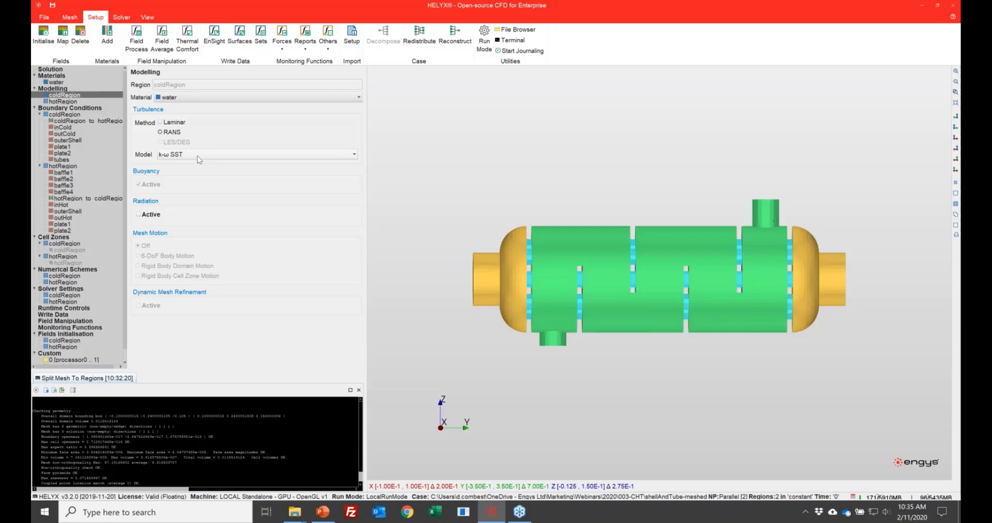
pyautogui.click(64, 102)
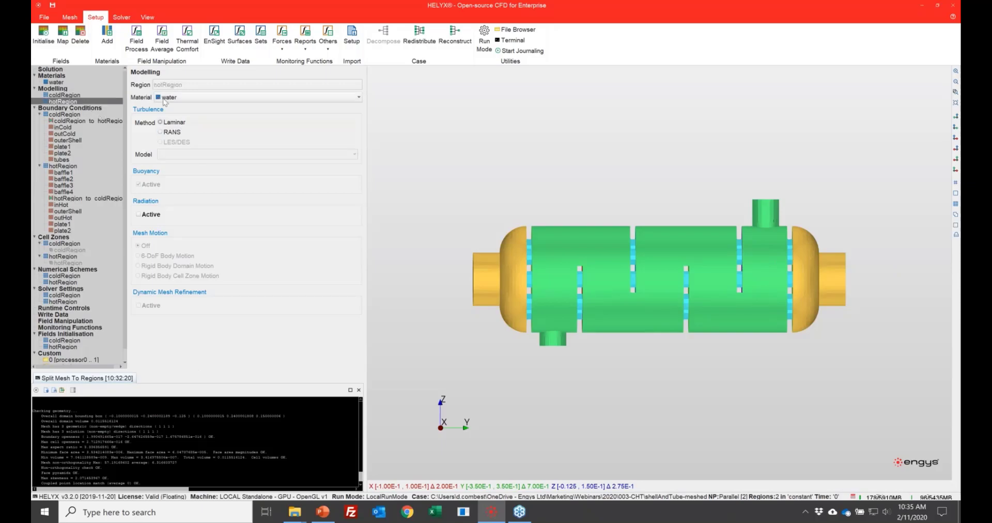
pyautogui.click(160, 132)
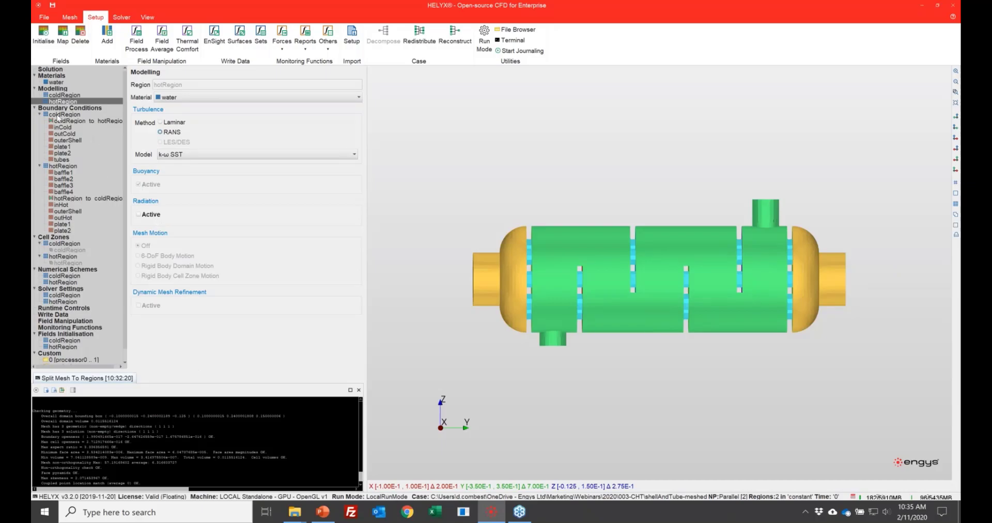
# Step: Try to give the coldRegion_to_hotRegion wall a constant thermal resistance with a 0.002 m layer of 50 W/K·m conductivity
pyautogui.click(73, 108)
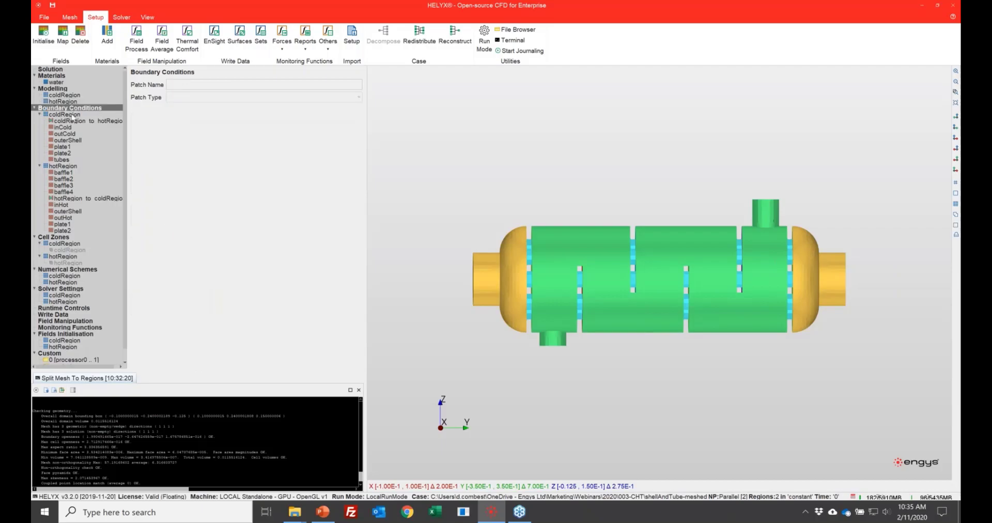
pyautogui.click(78, 121)
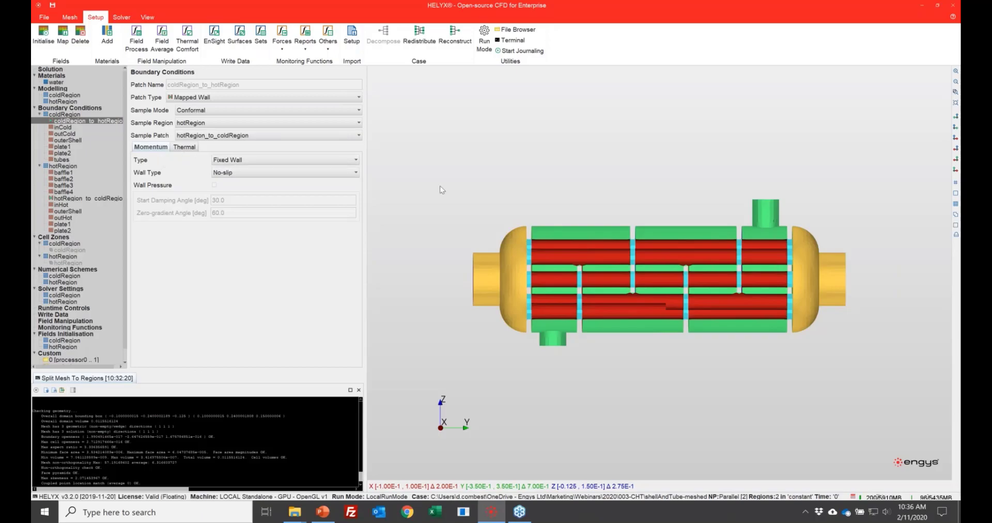
pyautogui.click(189, 148)
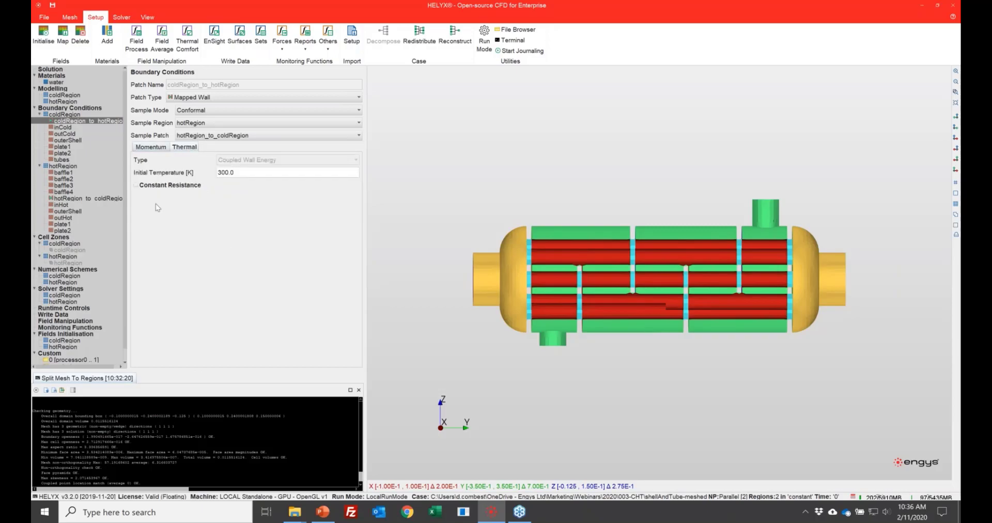
pyautogui.click(137, 185)
pyautogui.click(143, 198)
pyautogui.click(439, 246)
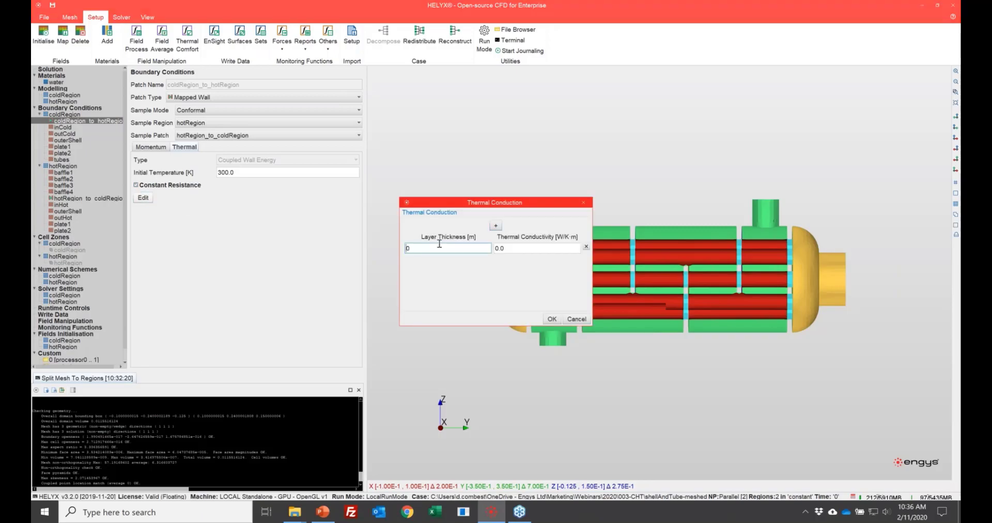
pyautogui.write('.002')
pyautogui.click(523, 247)
pyautogui.write('50')
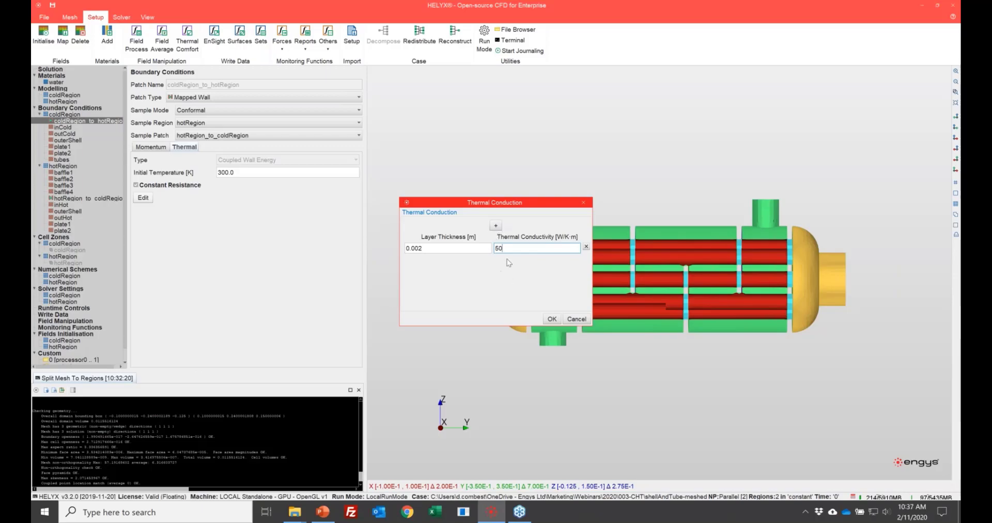
pyautogui.click(552, 320)
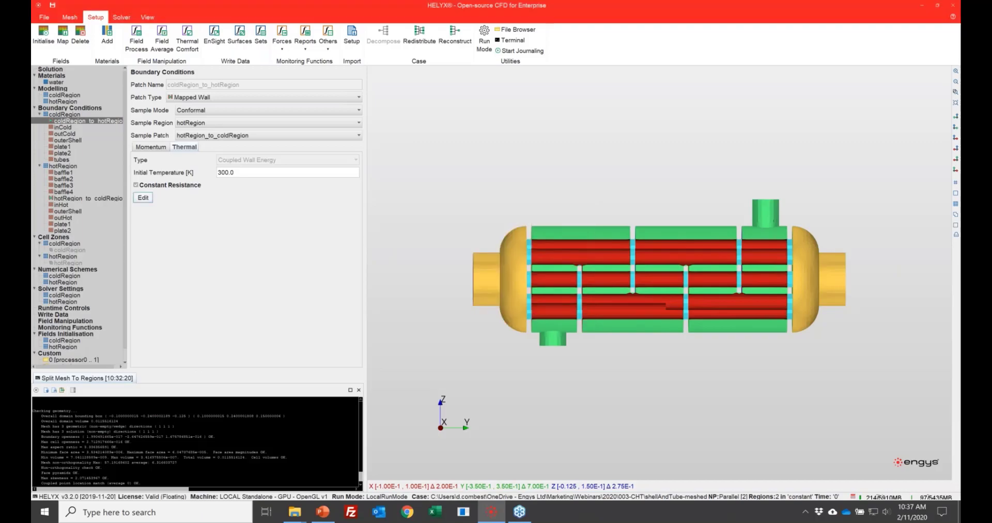
# Step: Compare the thermal settings of the hotRegion_to_coldRegion and coldRegion_to_hotRegion interface patches
pyautogui.click(93, 200)
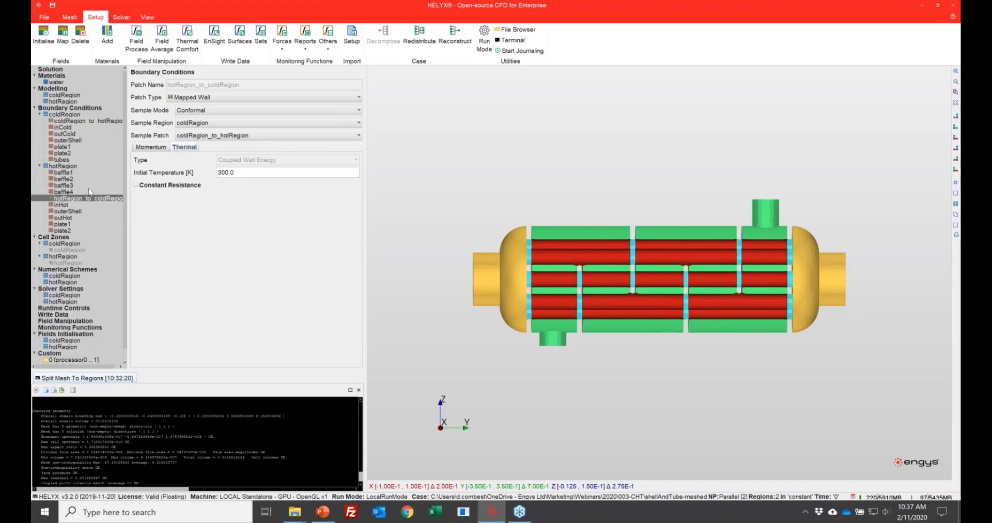
pyautogui.click(92, 122)
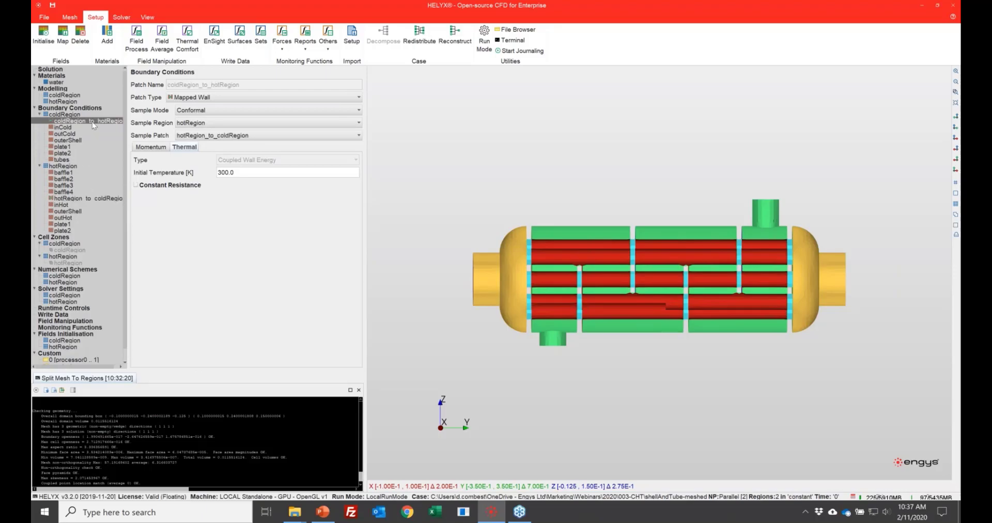
pyautogui.click(65, 134)
pyautogui.click(66, 128)
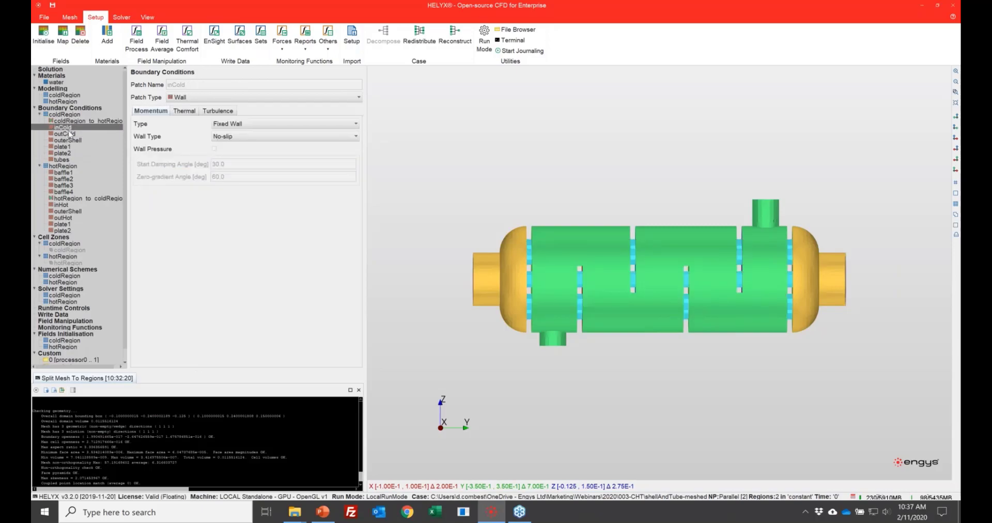
# Step: Enable constant resistance on the coldRegion_to_hotRegion patch, with a layer thickness of 0.002 m and thermal conductivity of 50 W/K·m
pyautogui.click(79, 120)
pyautogui.click(135, 184)
pyautogui.click(143, 198)
pyautogui.click(529, 249)
pyautogui.click(451, 248)
pyautogui.write('0.002')
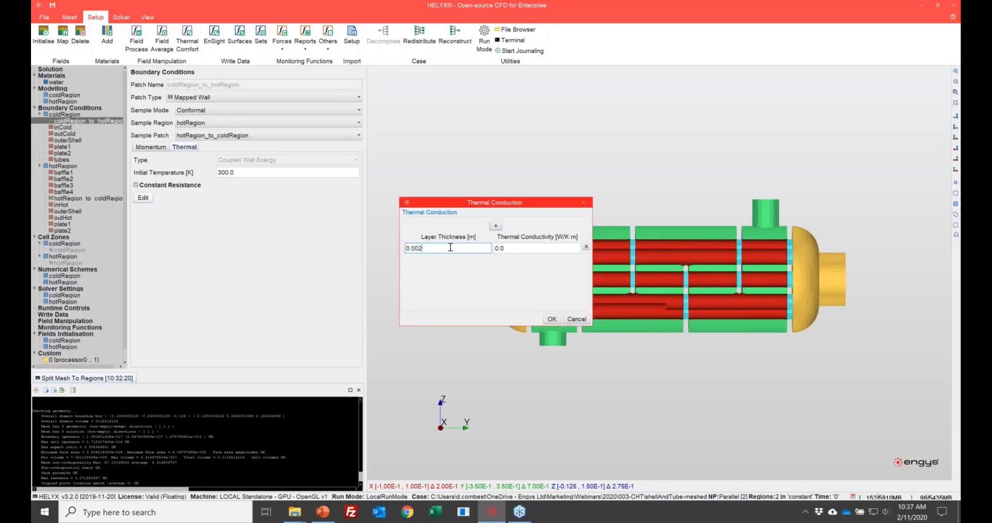
pyautogui.press('Tab')
pyautogui.write('50')
pyautogui.press('Tab')
pyautogui.click(551, 319)
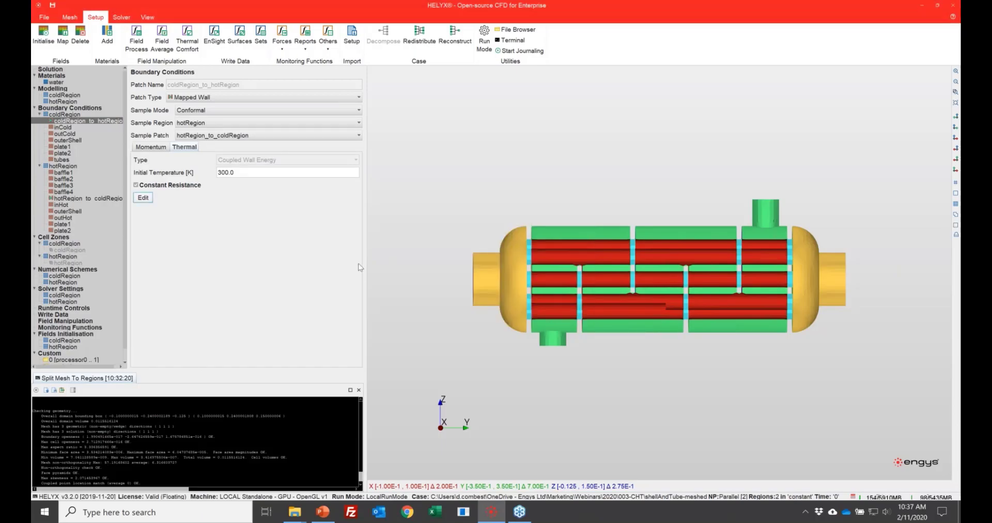
# Step: Make inCold an inlet with a constant normal-to-patch velocity of 0.05 m/s, and check its temperature and turbulence settings
pyautogui.click(64, 128)
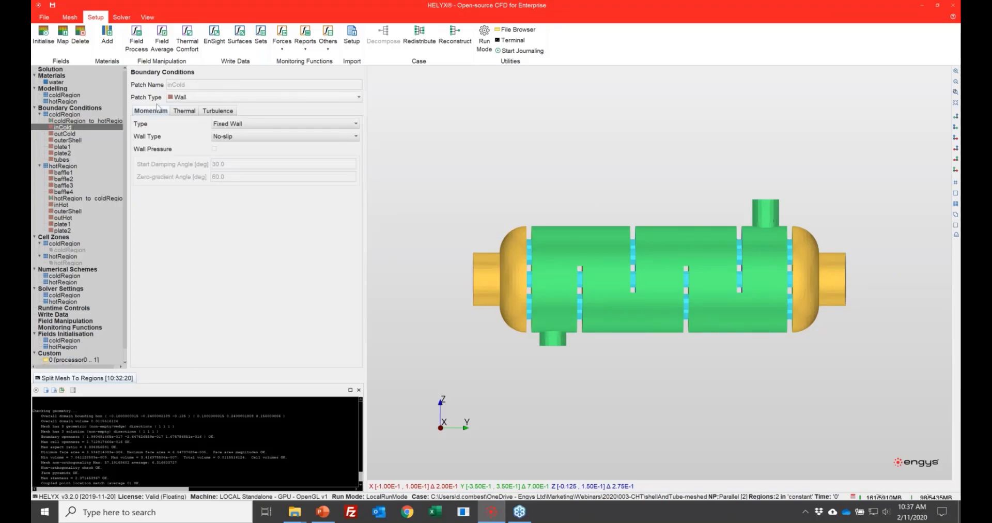
pyautogui.moveTo(575, 295); pyautogui.dragTo(481, 304)
pyautogui.click(179, 98)
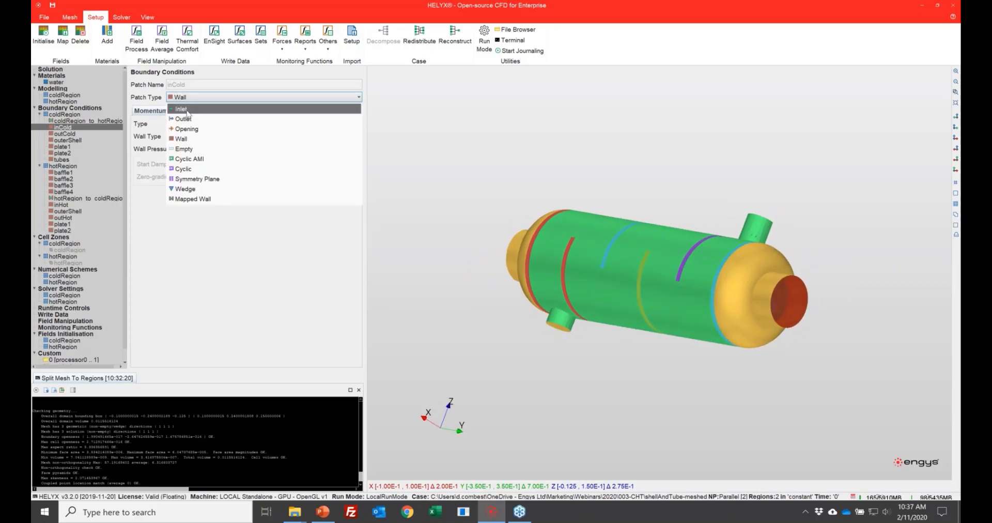
pyautogui.click(187, 110)
pyautogui.click(256, 137)
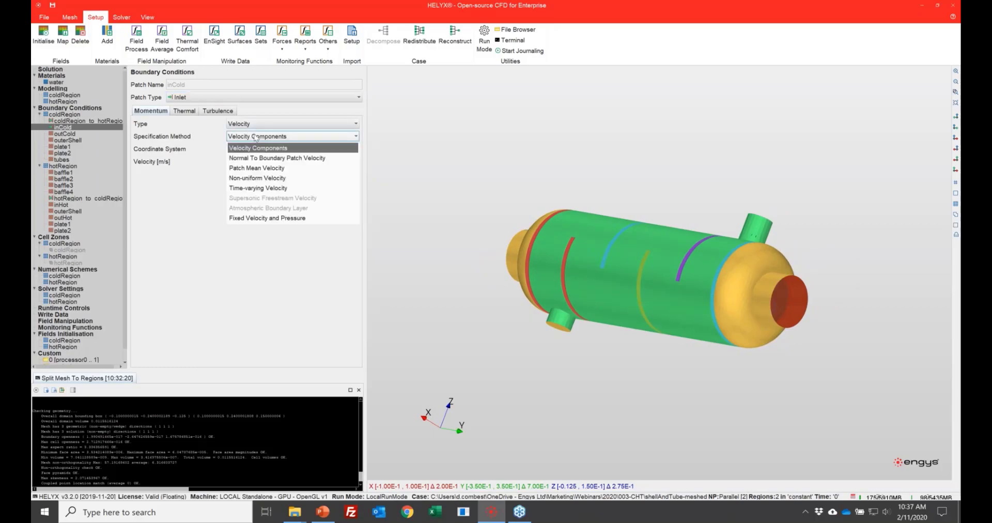
pyautogui.click(266, 168)
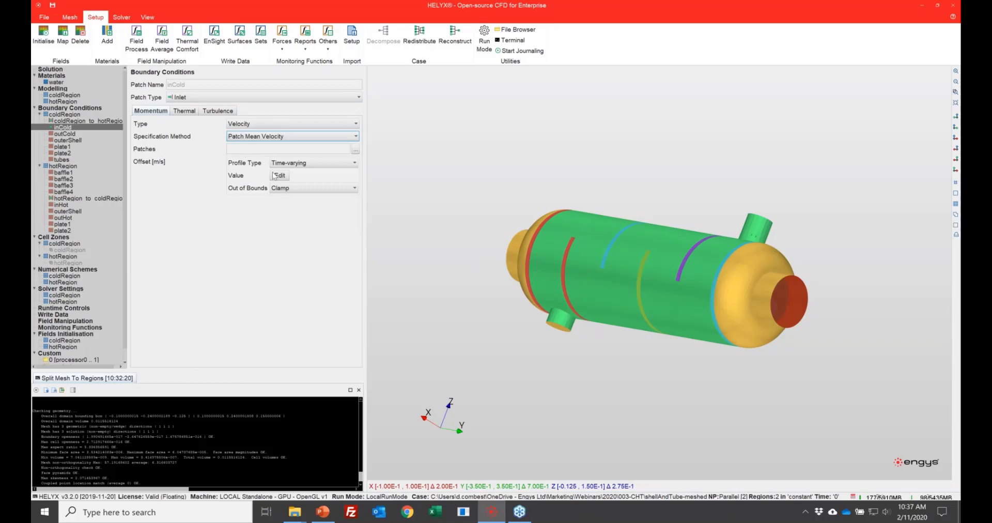
pyautogui.click(258, 136)
pyautogui.click(264, 158)
pyautogui.doubleClick(300, 162)
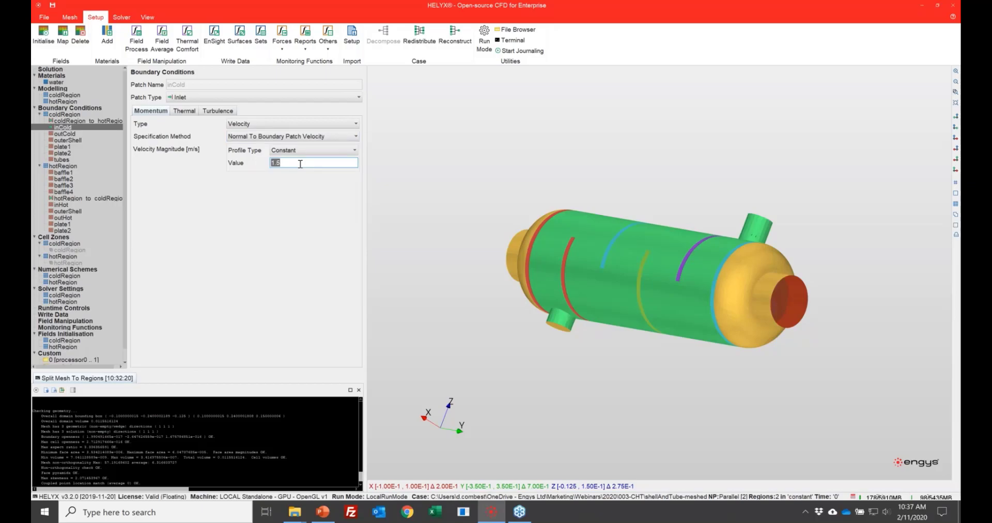
pyautogui.write('0.05')
pyautogui.click(192, 112)
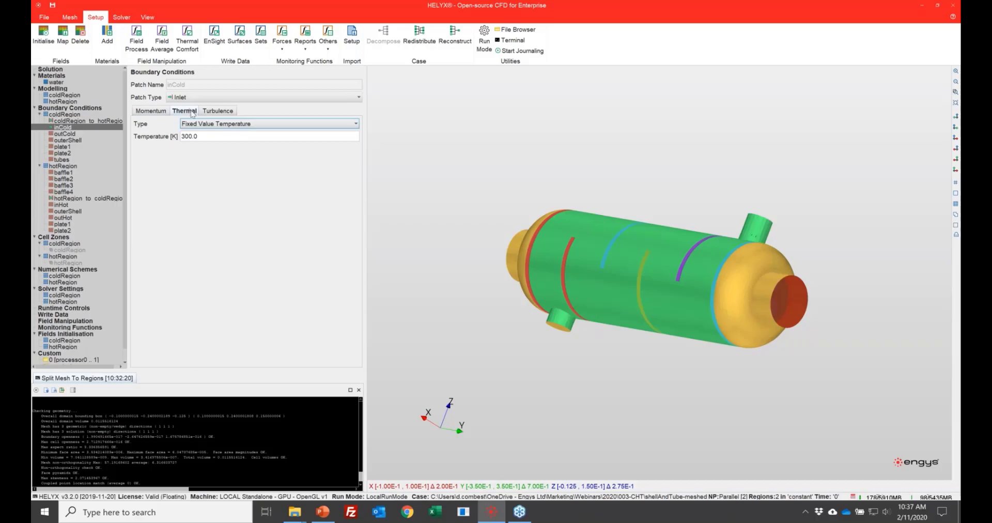
pyautogui.click(219, 110)
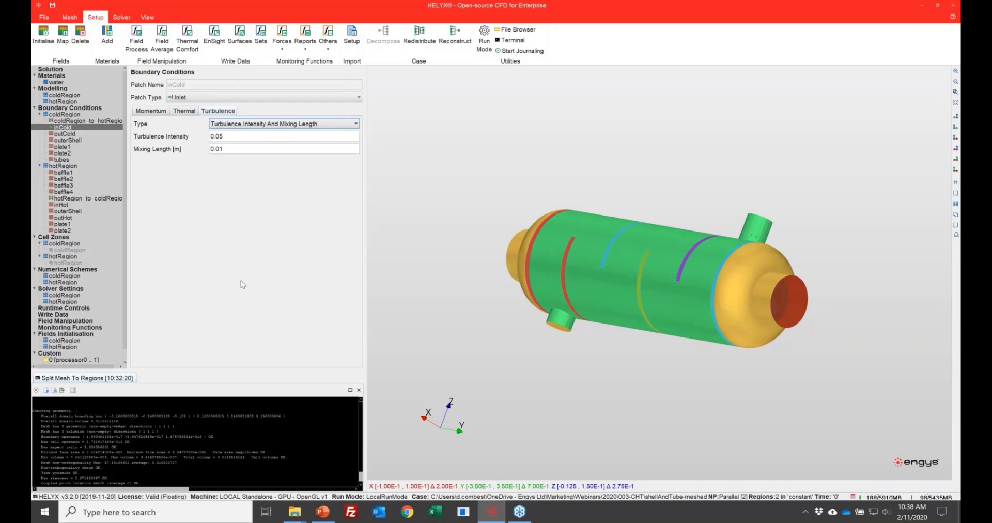
# Step: Change the outCold patch type to Outlet
pyautogui.click(65, 133)
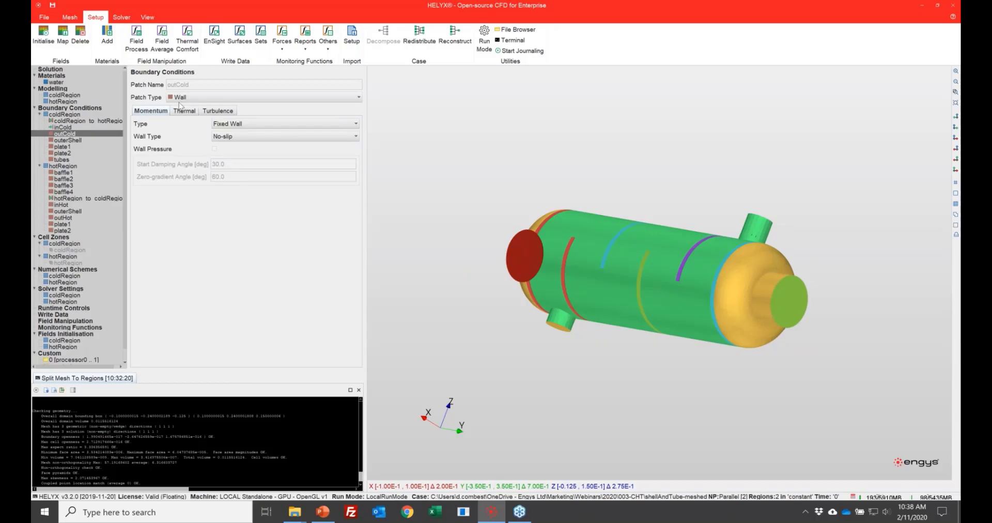
pyautogui.click(187, 99)
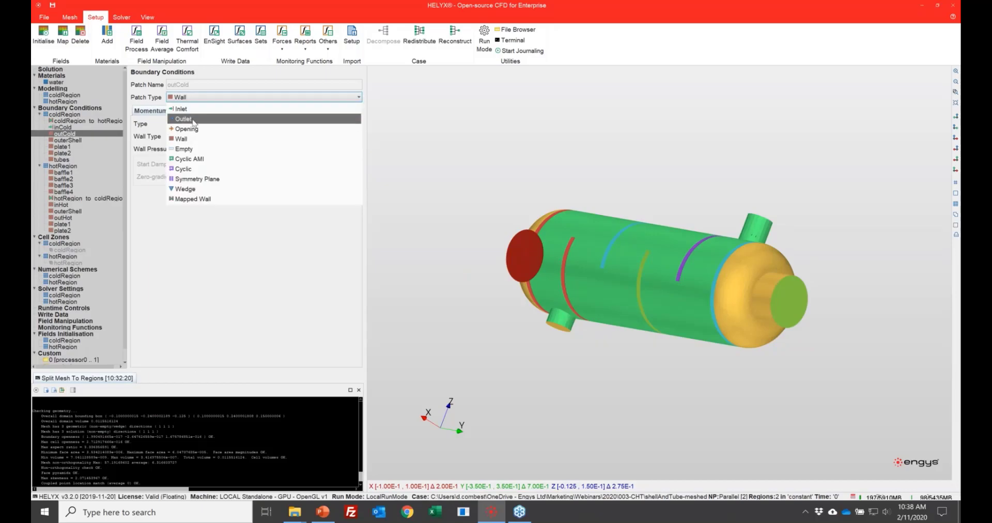
pyautogui.click(193, 121)
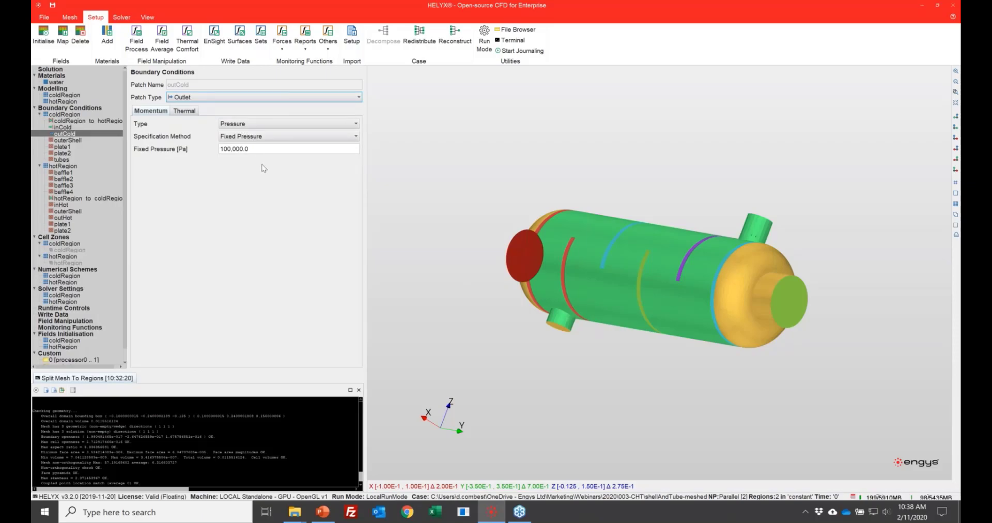
# Step: Review the momentum settings and available thermal types of the coldRegion outerShell wall patch
pyautogui.click(69, 141)
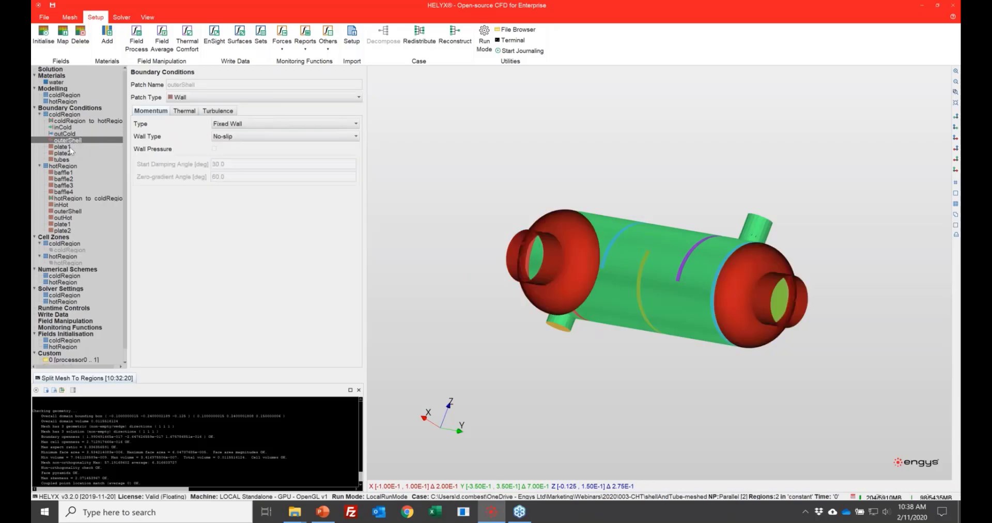
pyautogui.click(175, 112)
pyautogui.click(162, 113)
pyautogui.moveTo(417, 159); pyautogui.dragTo(470, 197)
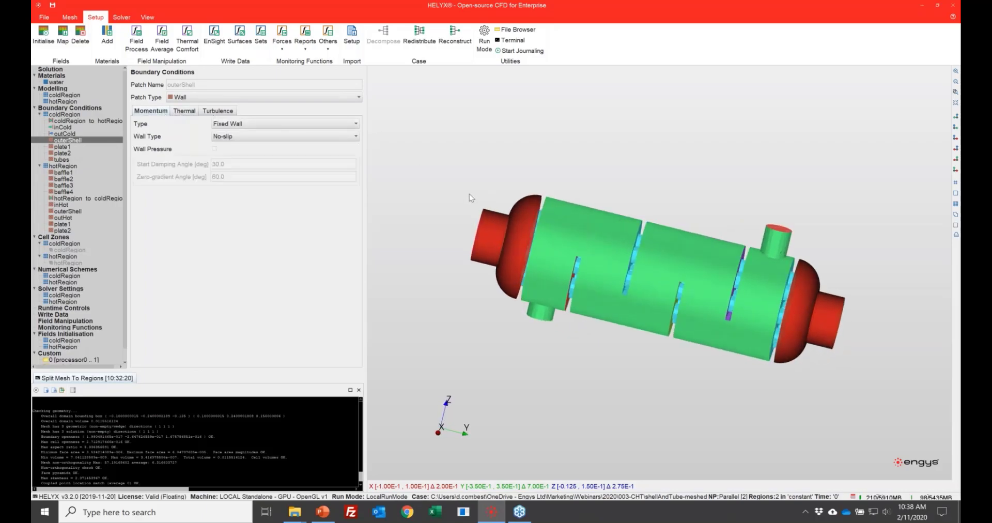
pyautogui.click(191, 111)
pyautogui.click(237, 125)
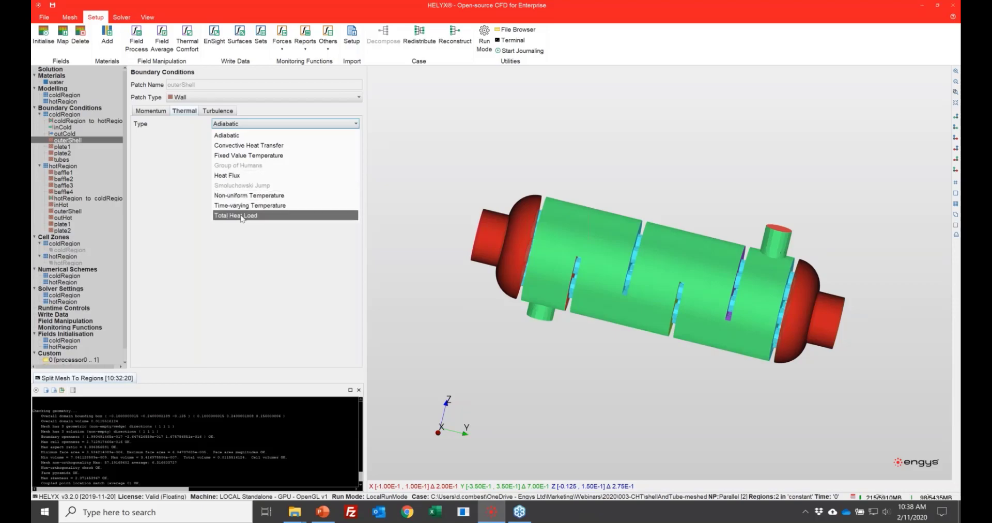
pyautogui.click(171, 196)
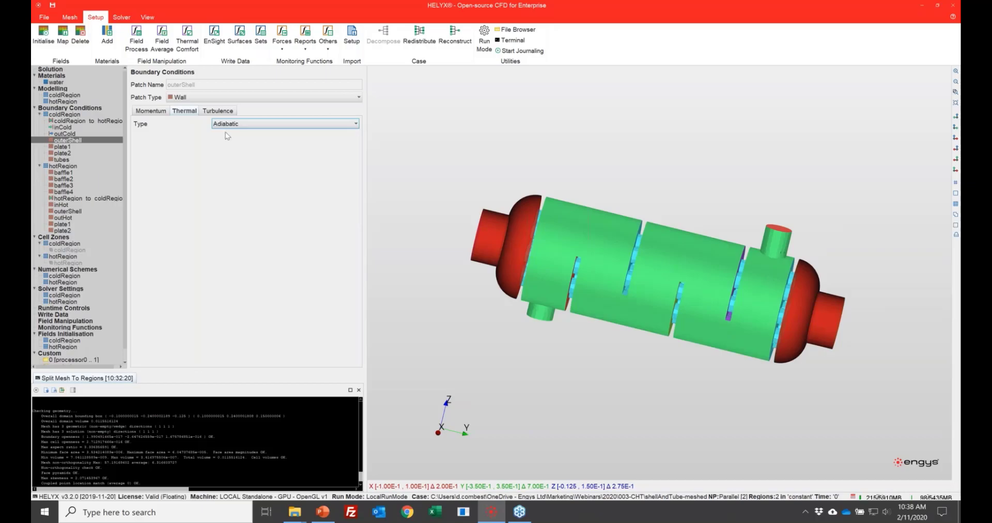
# Step: Examine where the coldRegion plate1 and tubes wall patches lie on the heat exchanger and their thermal type
pyautogui.click(56, 146)
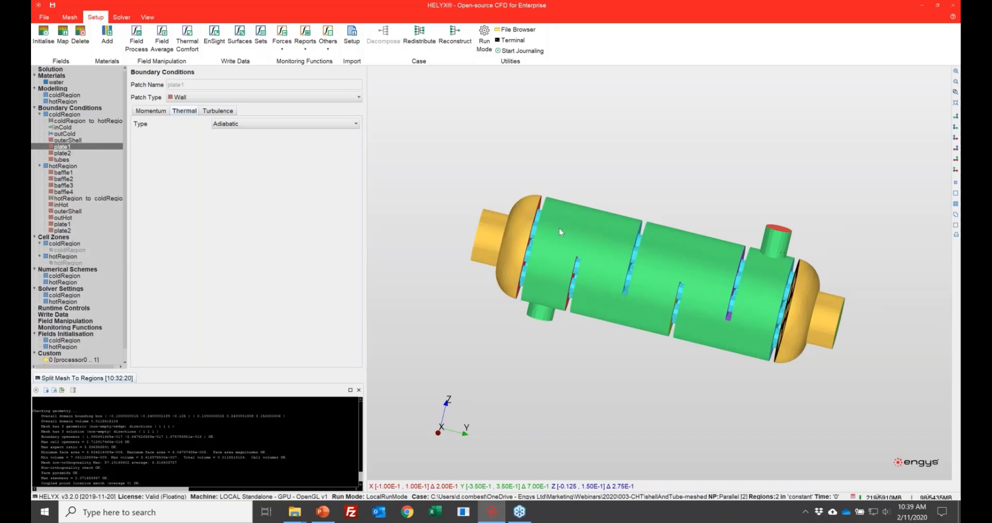
pyautogui.moveTo(599, 248)
pyautogui.mouseDown()
pyautogui.moveTo(558, 242)
pyautogui.moveTo(604, 244)
pyautogui.mouseUp()
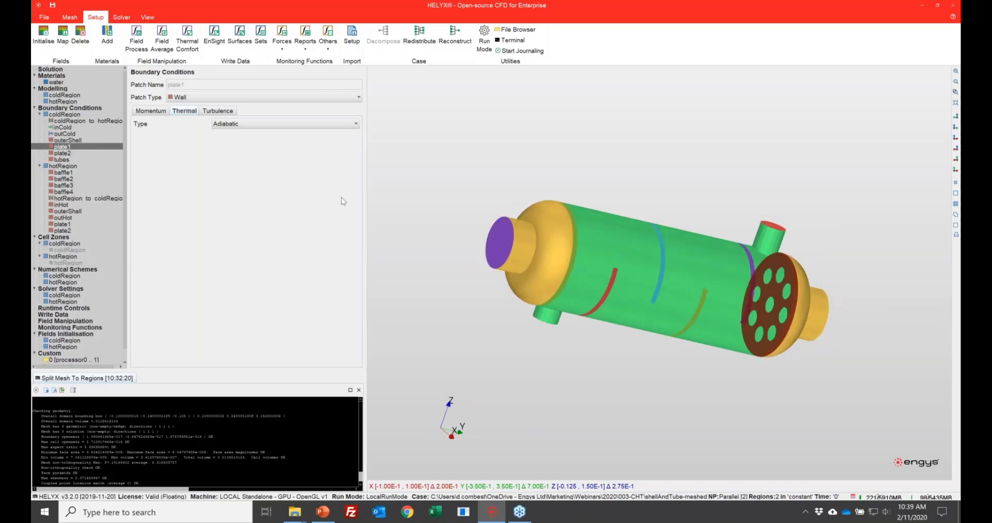
pyautogui.click(64, 161)
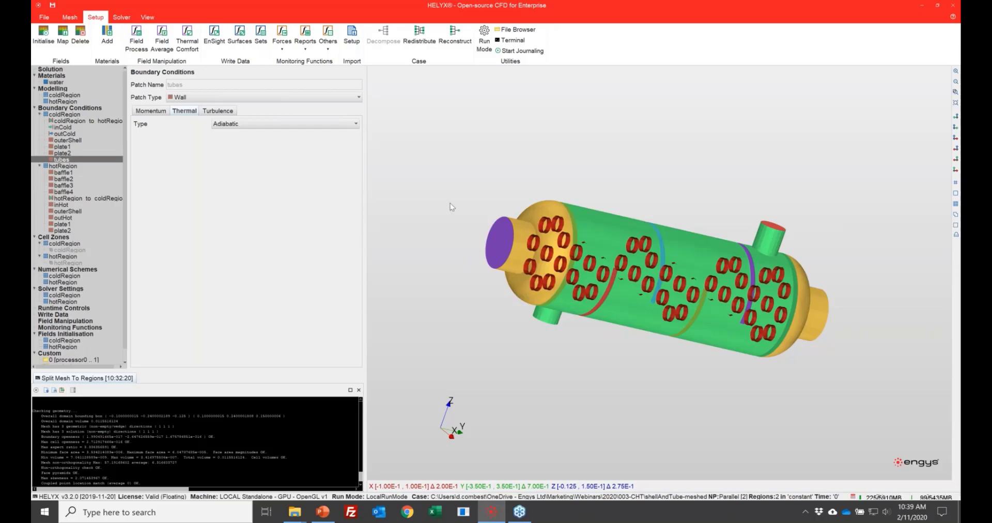
pyautogui.moveTo(590, 149); pyautogui.dragTo(556, 156)
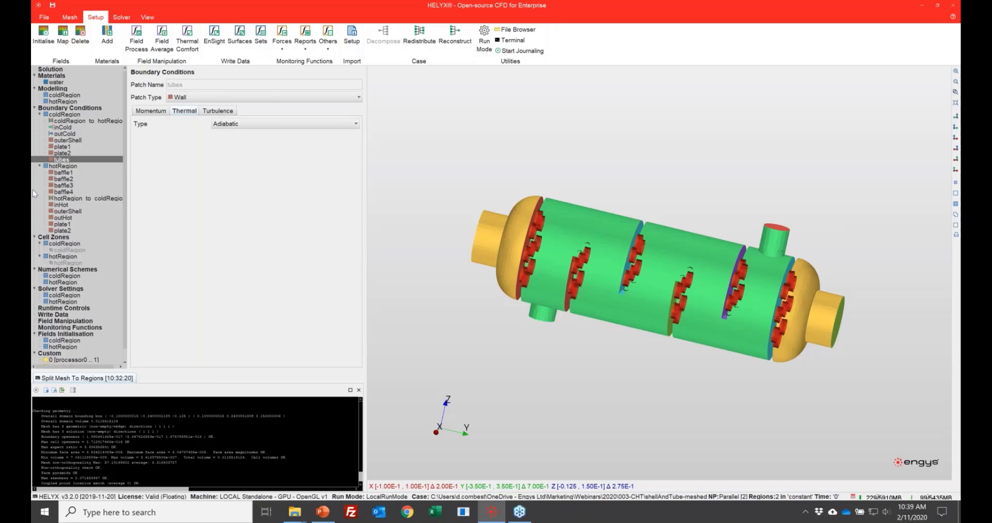
# Step: Go through the hotRegion patches from baffle1 to outerShell, checking their location and thermal settings
pyautogui.click(63, 172)
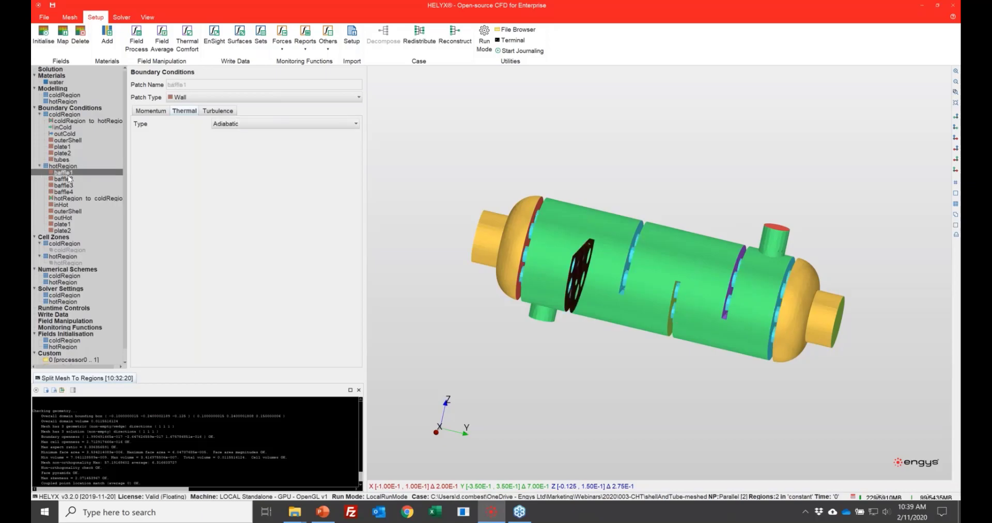
pyautogui.click(69, 179)
pyautogui.click(71, 186)
pyautogui.click(73, 192)
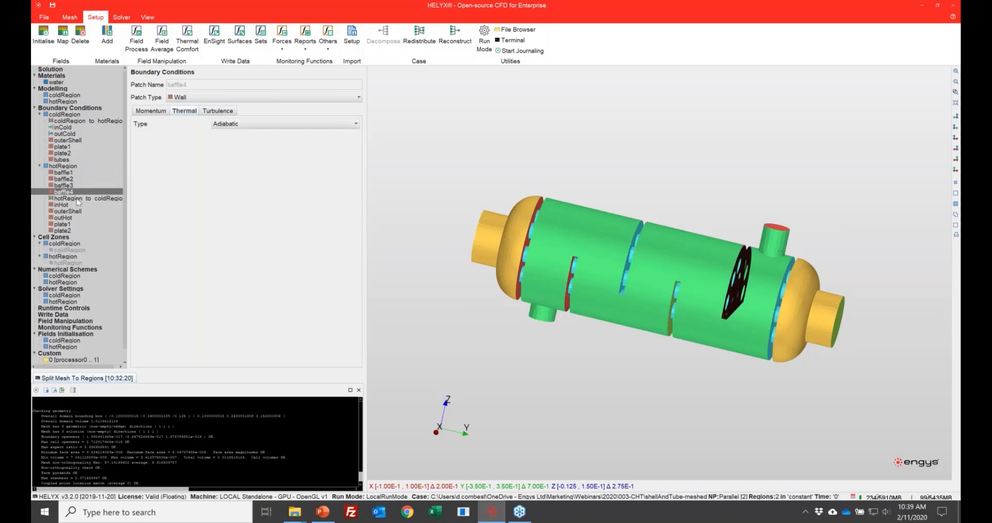
pyautogui.click(78, 199)
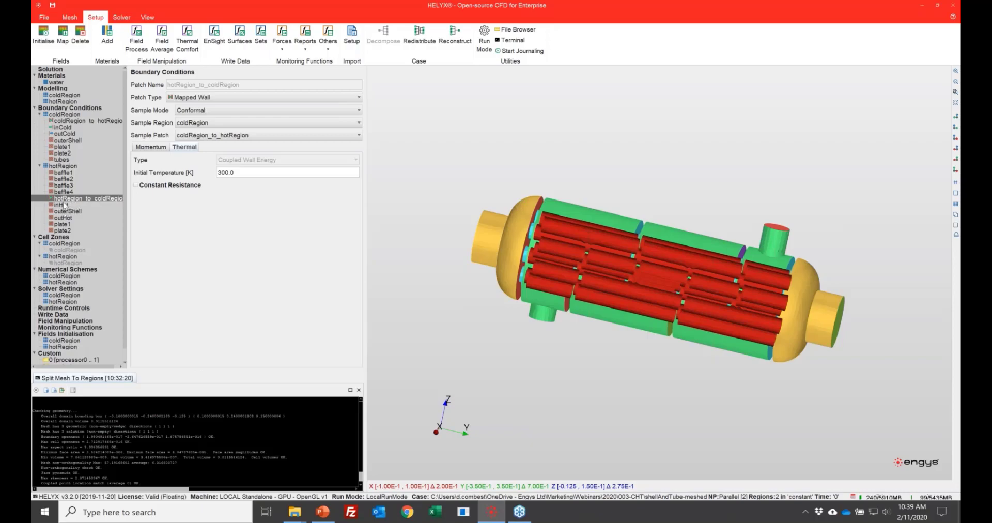
pyautogui.click(63, 204)
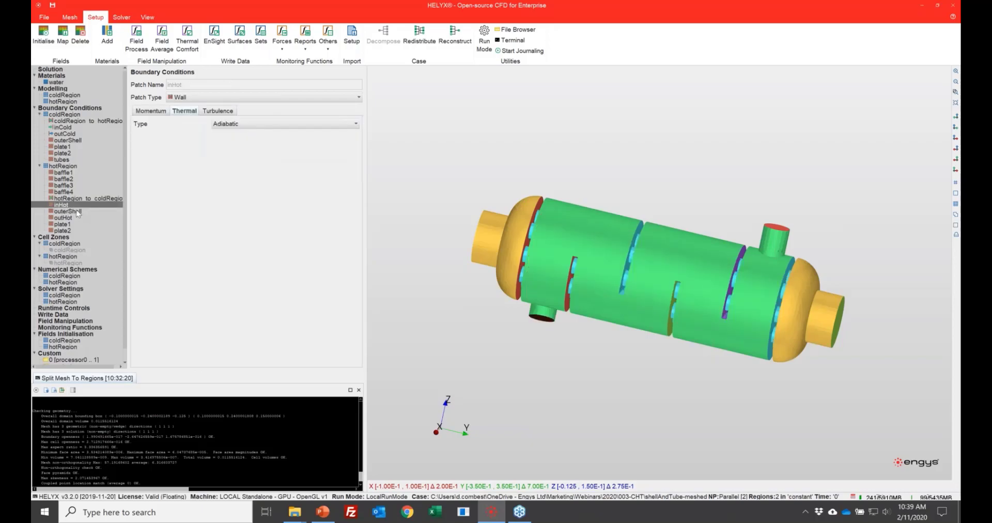
pyautogui.click(77, 212)
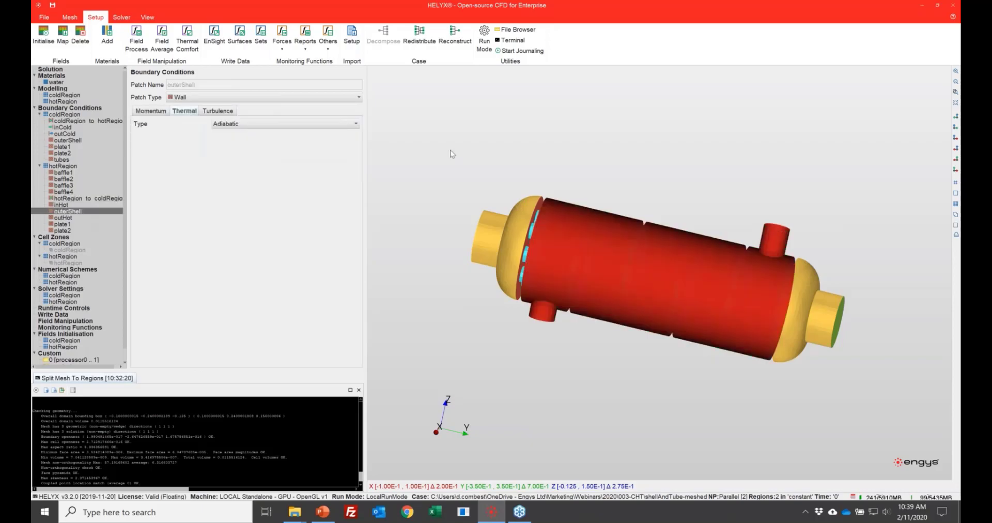
# Step: Make the hotRegion patch inHot an inlet with a constant normal-to-patch velocity of 0.2 m/s
pyautogui.click(62, 205)
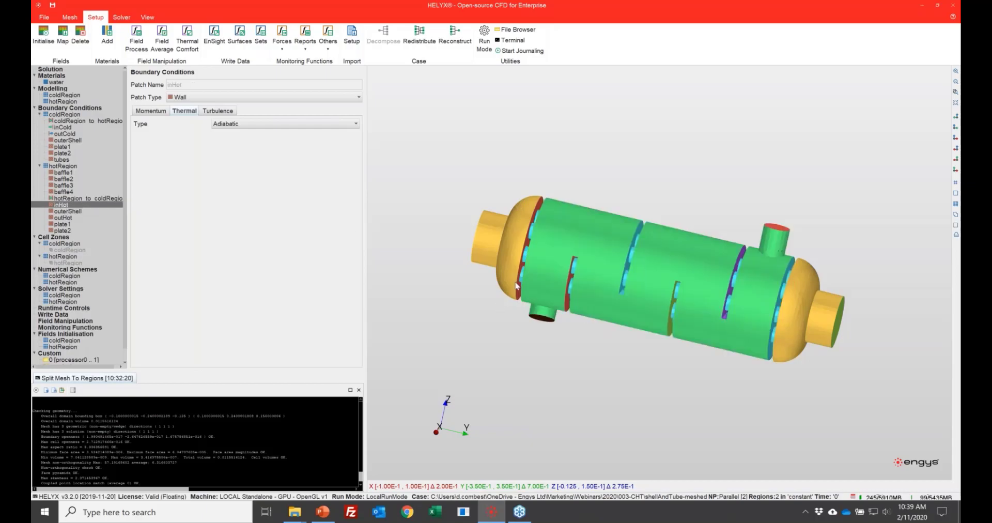
pyautogui.moveTo(517, 285); pyautogui.dragTo(496, 264)
pyautogui.click(151, 111)
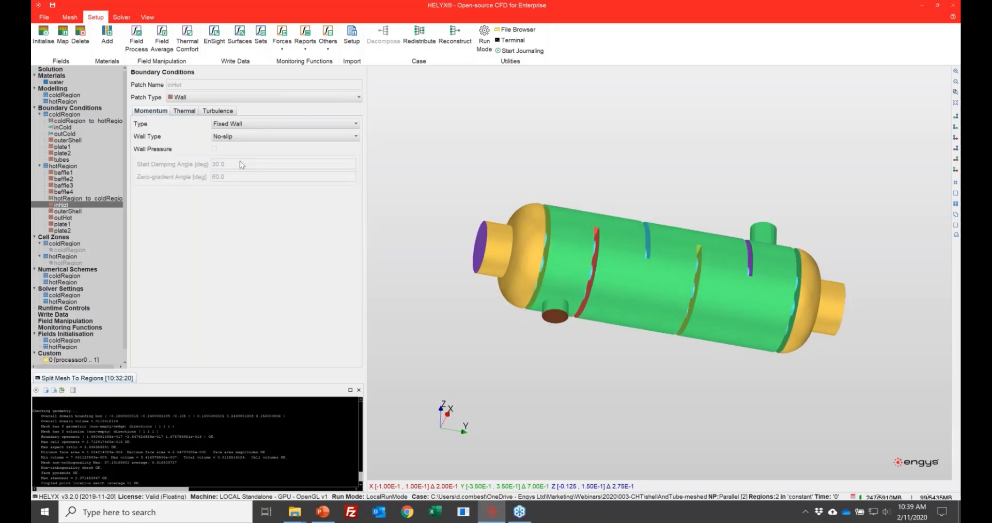
pyautogui.click(203, 97)
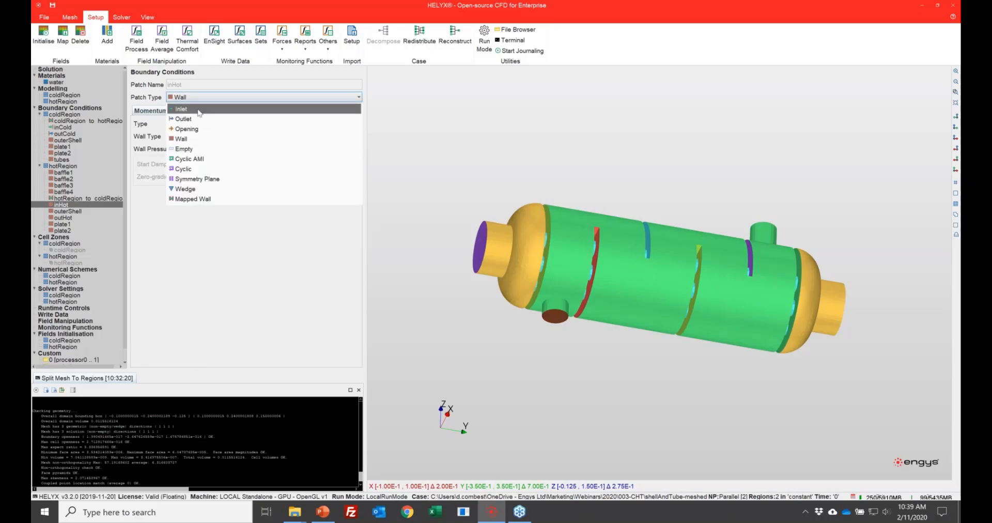
pyautogui.click(209, 110)
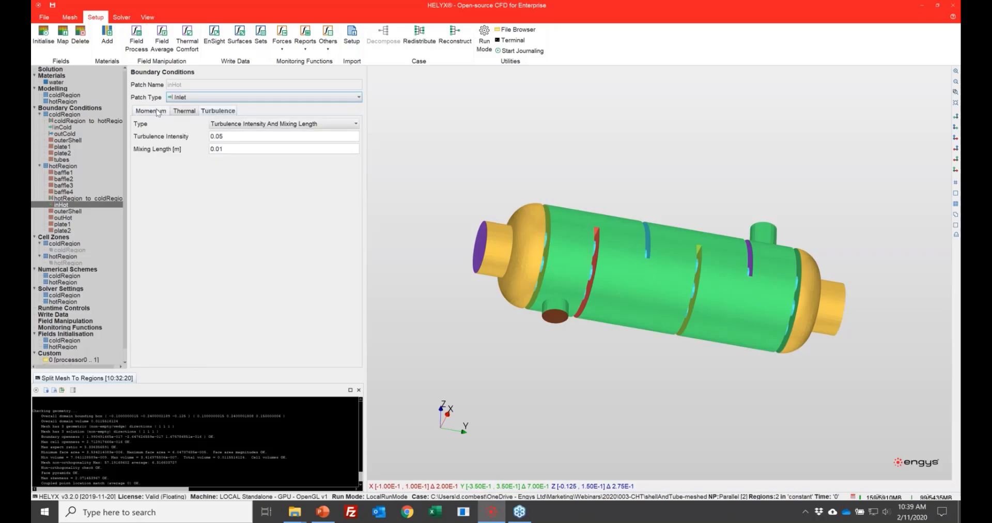
pyautogui.click(264, 136)
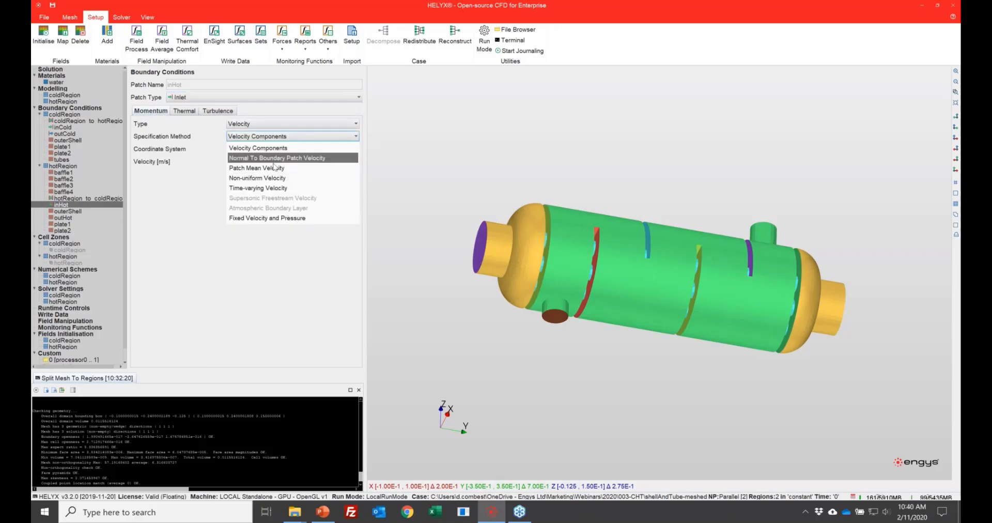
pyautogui.click(273, 159)
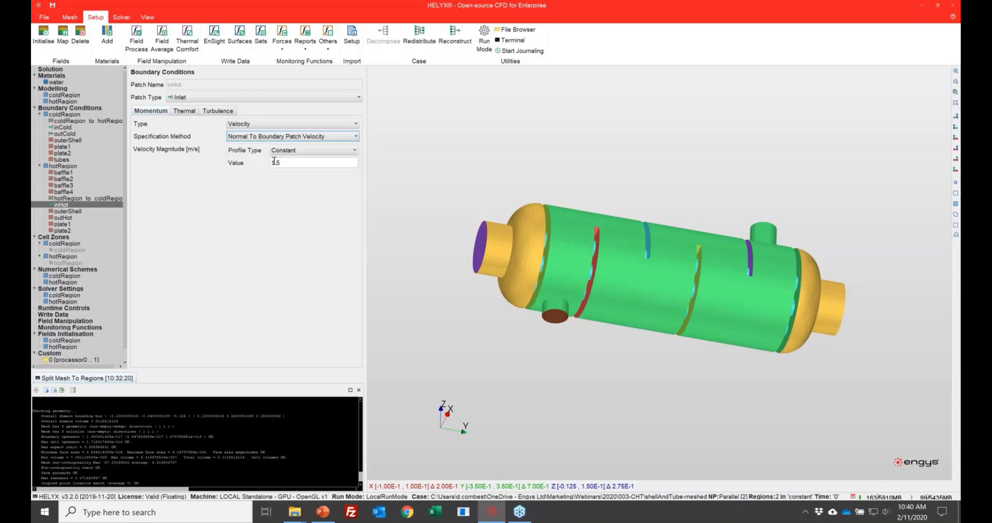
pyautogui.doubleClick(308, 163)
pyautogui.write('0.2')
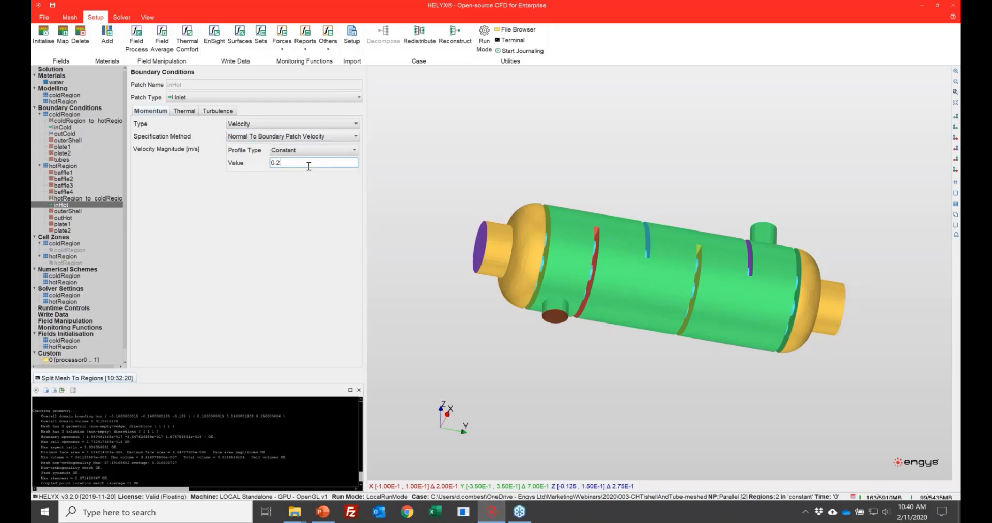
pyautogui.press('Return')
# Step: Set the fixed temperature of the inHot inlet to 343 K
pyautogui.click(185, 111)
pyautogui.doubleClick(254, 137)
pyautogui.write('343')
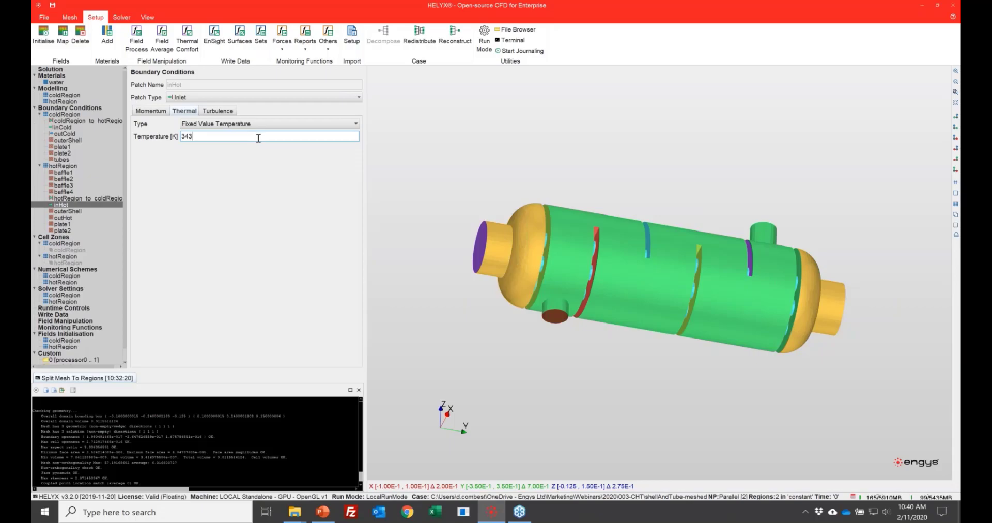
# Step: Change the outHot patch type to Outlet and set its temperature to 343 K
pyautogui.click(70, 218)
pyautogui.click(186, 98)
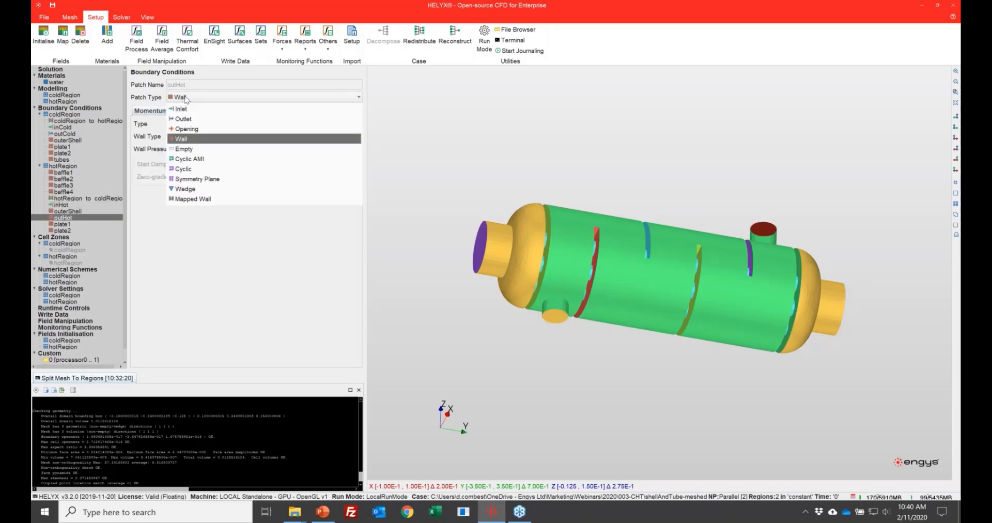
pyautogui.click(198, 120)
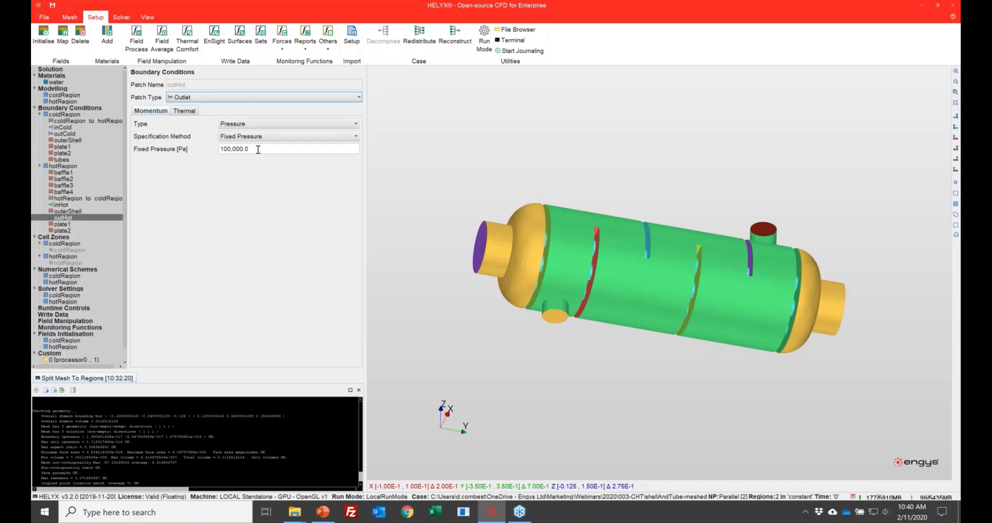
pyautogui.click(191, 112)
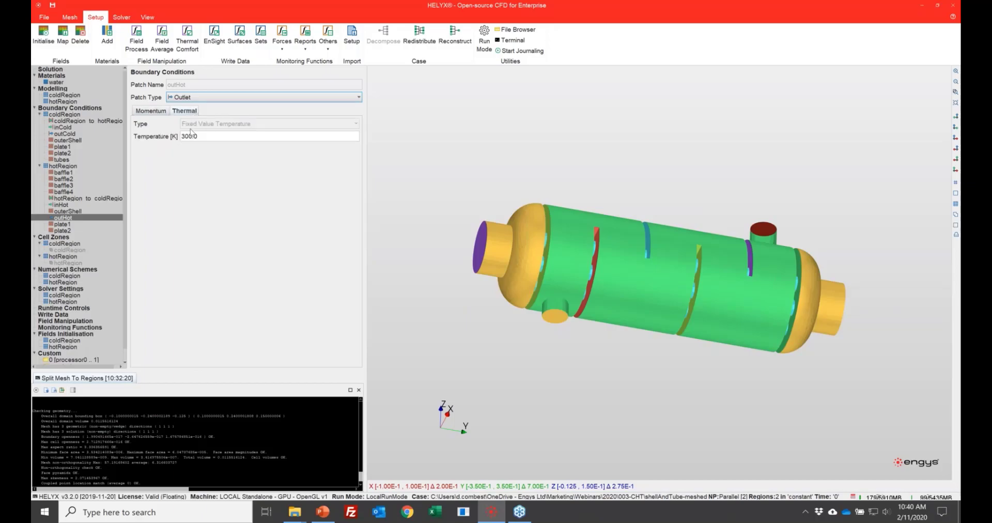
pyautogui.click(243, 137)
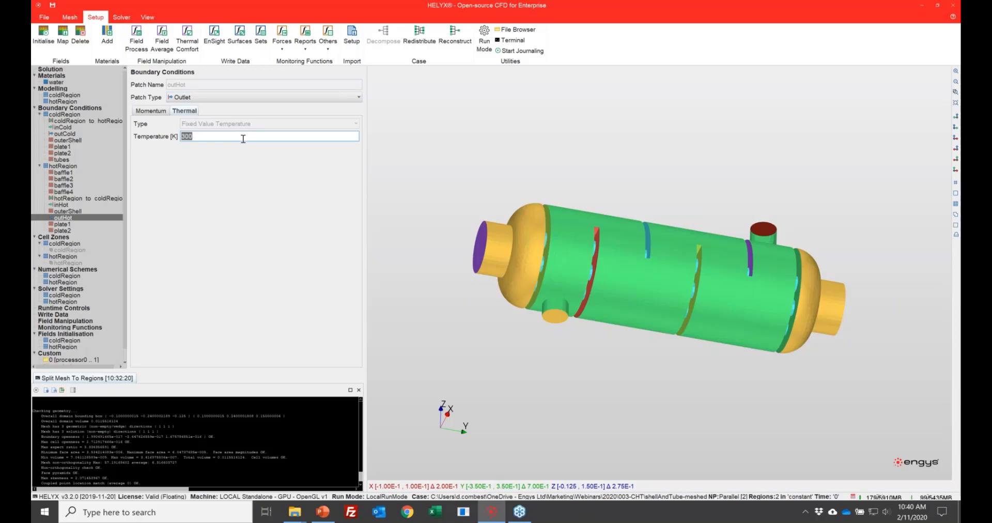
pyautogui.write('343')
pyautogui.press('BackSpace')
pyautogui.press('BackSpace')
pyautogui.write('43')
# Step: Check the hotRegion plate patches, and examine the momentum and thermal source types available for the coldRegion cell zone
pyautogui.click(70, 225)
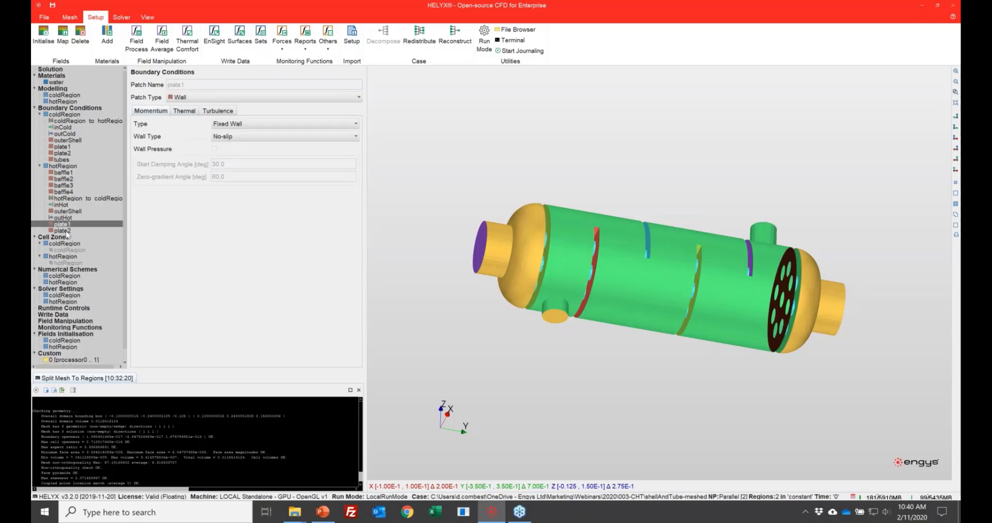
pyautogui.click(68, 231)
pyautogui.click(71, 250)
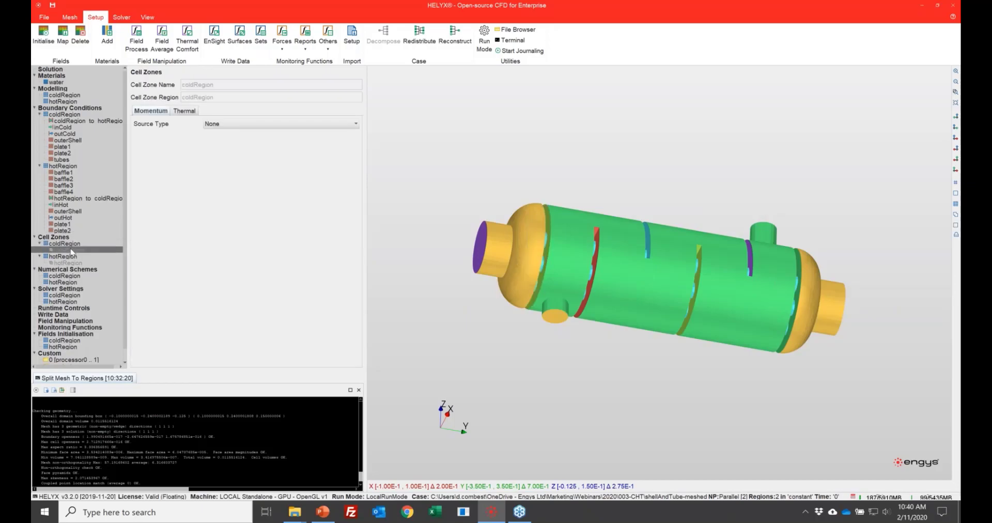
pyautogui.click(207, 124)
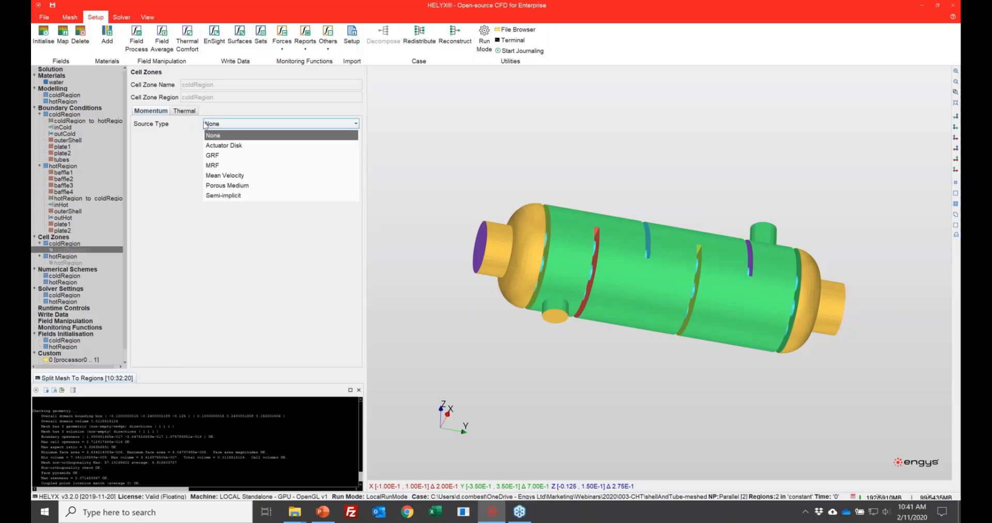
pyautogui.click(184, 112)
pyautogui.click(236, 124)
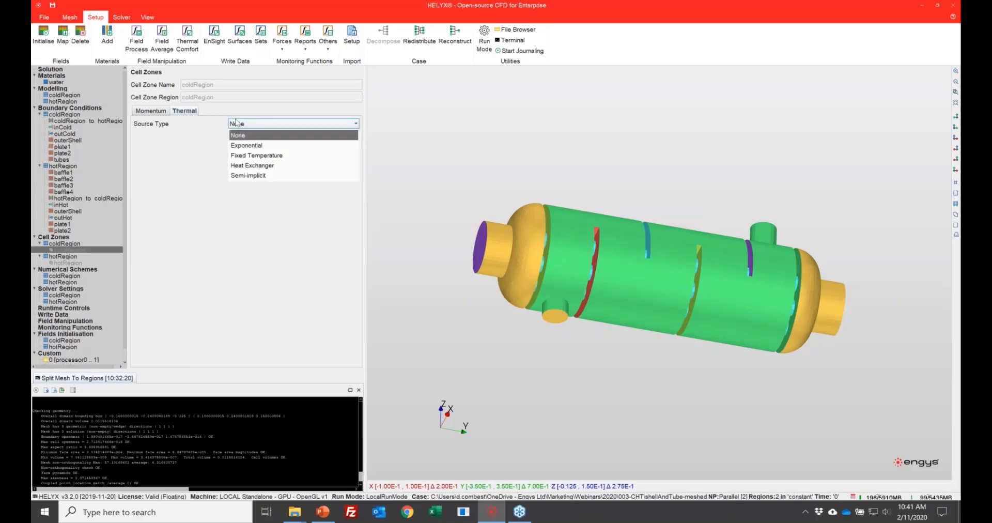
pyautogui.click(183, 153)
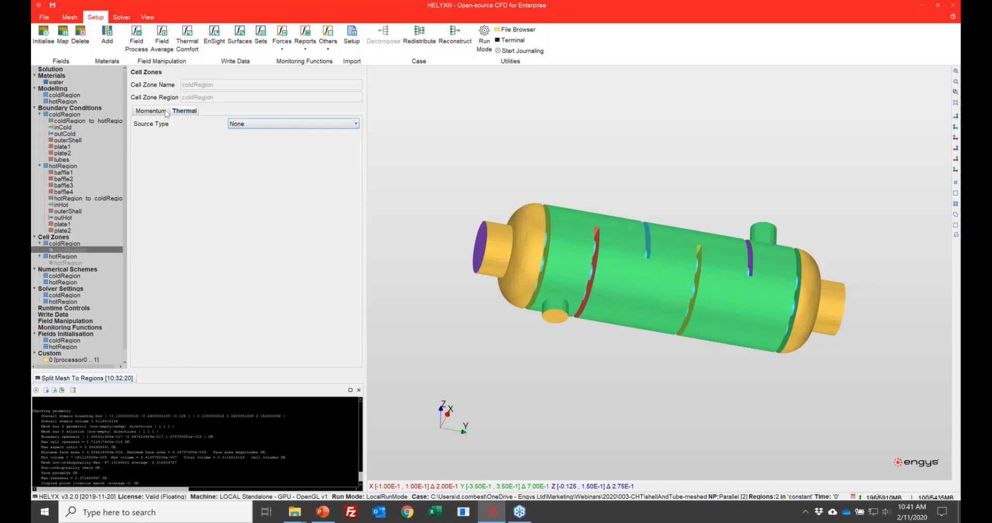
# Step: Review the numerical schemes of coldRegion and hotRegion
pyautogui.click(76, 271)
pyautogui.click(72, 276)
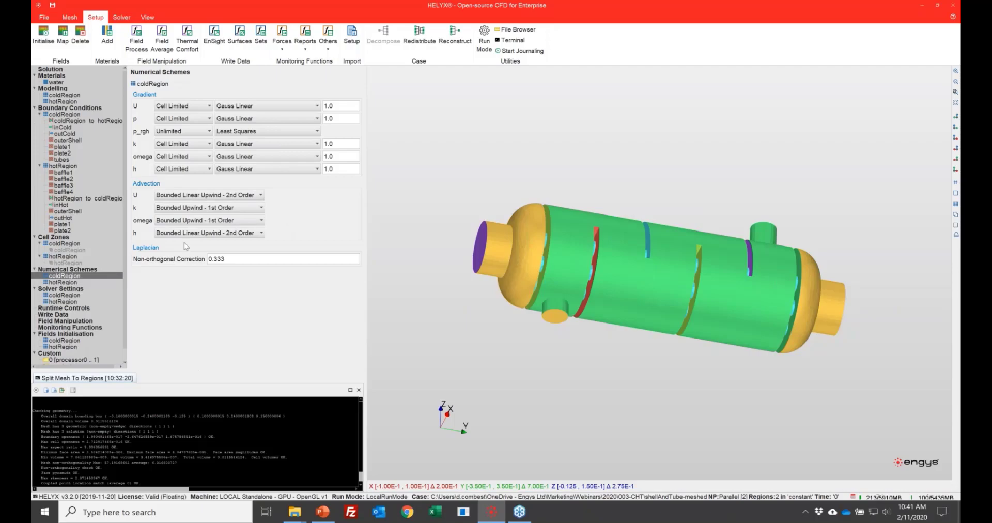
pyautogui.click(70, 283)
# Step: Set the relaxation factor for h to 1 in the solver settings of both coldRegion and hotRegion
pyautogui.click(75, 296)
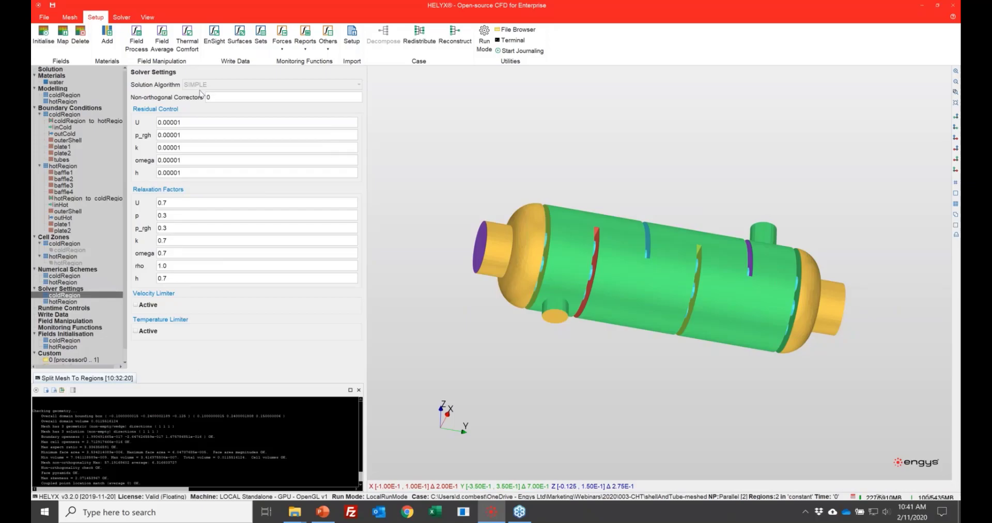
pyautogui.doubleClick(180, 279)
pyautogui.write('1')
pyautogui.press('Tab')
pyautogui.click(75, 302)
pyautogui.doubleClick(183, 278)
pyautogui.write('1.0')
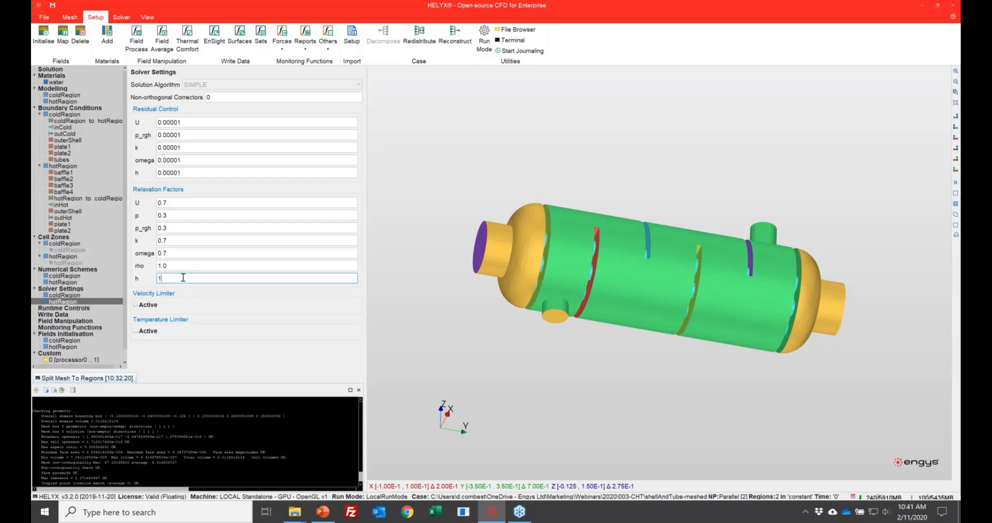
pyautogui.doubleClick(187, 267)
pyautogui.doubleClick(192, 279)
# Step: Set the run's end time to 100 and its data writing interval to 100 time steps
pyautogui.click(77, 308)
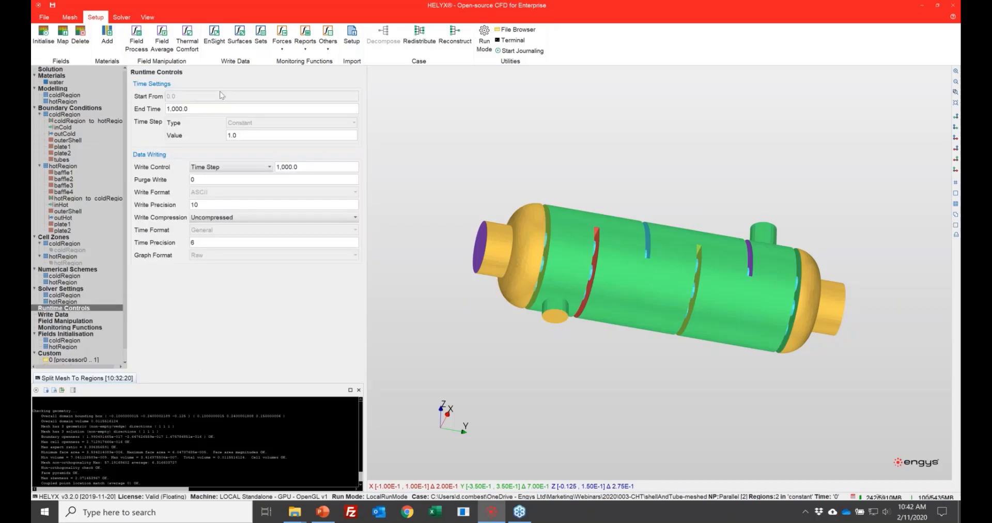
pyautogui.doubleClick(230, 110)
pyautogui.write('100')
pyautogui.press('Tab')
pyautogui.press('Tab')
pyautogui.press('Tab')
pyautogui.write('1')
pyautogui.press('Tab')
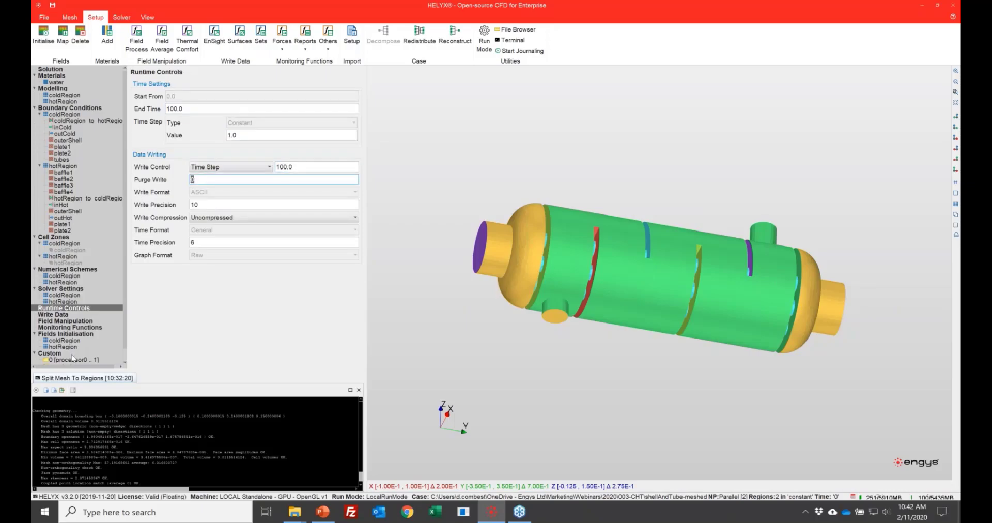
# Step: Add a Field Process field manipulation for coldRegion
pyautogui.click(61, 315)
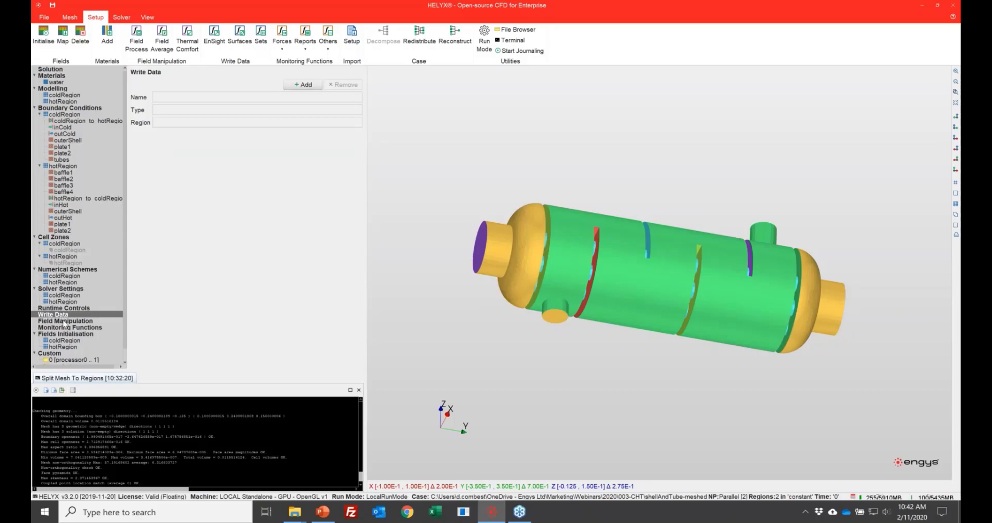
pyautogui.click(62, 321)
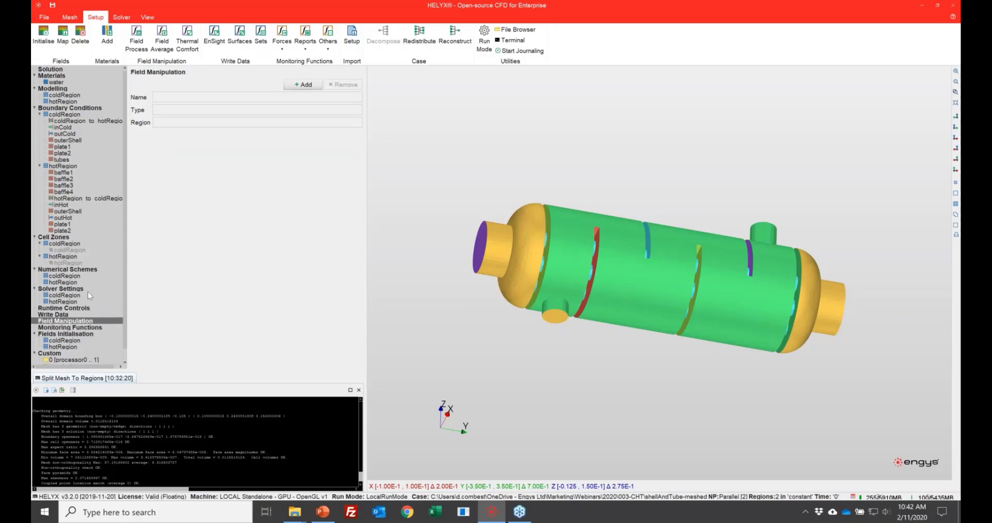
pyautogui.click(304, 84)
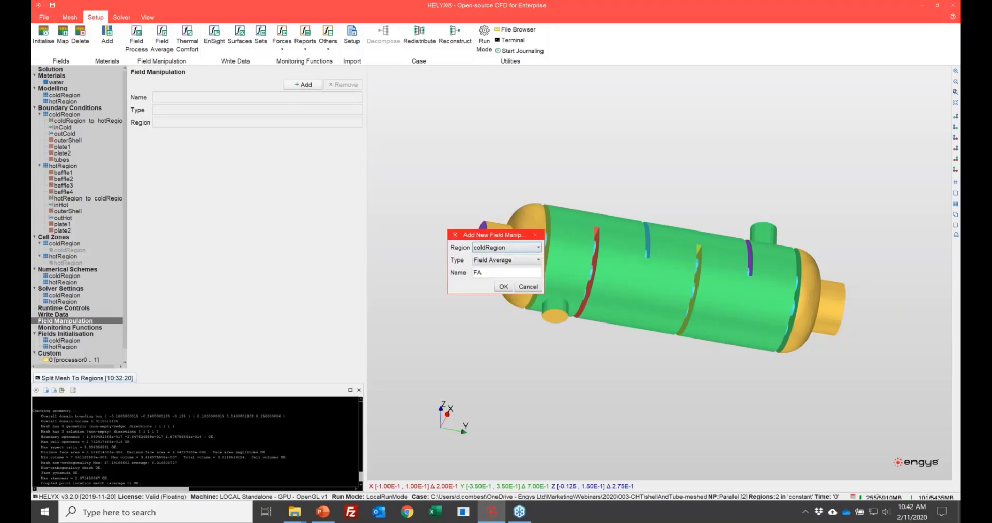
pyautogui.moveTo(484, 201); pyautogui.dragTo(484, 202)
pyautogui.click(509, 228)
pyautogui.click(515, 249)
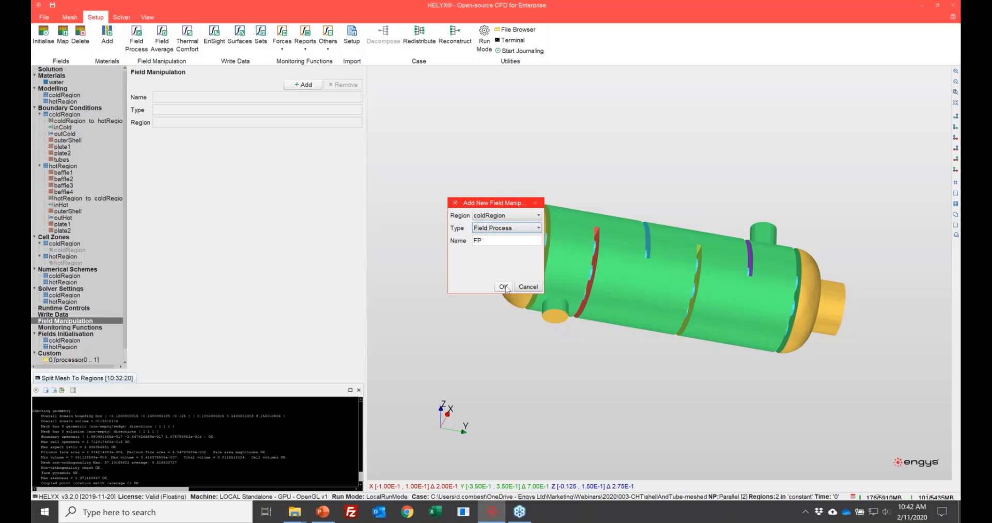
pyautogui.click(503, 287)
# Step: Examine the operation types available for the coldRegion field process, and remove the field process
pyautogui.click(246, 171)
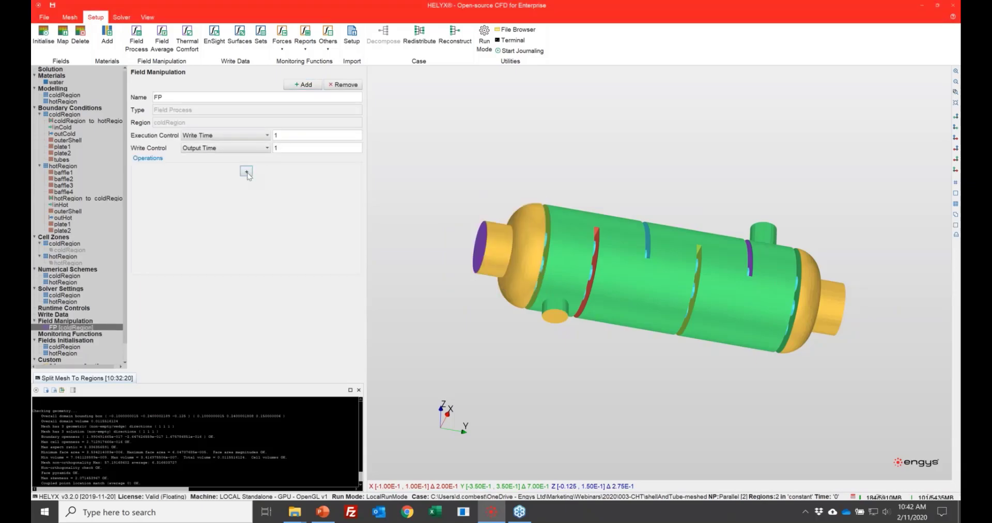
pyautogui.click(458, 254)
pyautogui.scroll(-4, 469, 277)
pyautogui.scroll(-2, 473, 283)
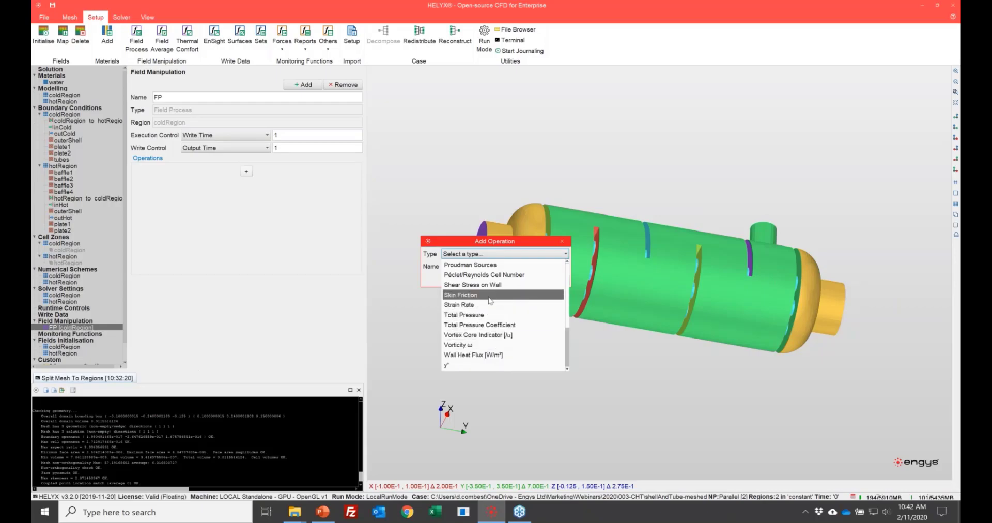
pyautogui.scroll(2, 494, 293)
pyautogui.scroll(3, 495, 291)
pyautogui.scroll(-3, 498, 316)
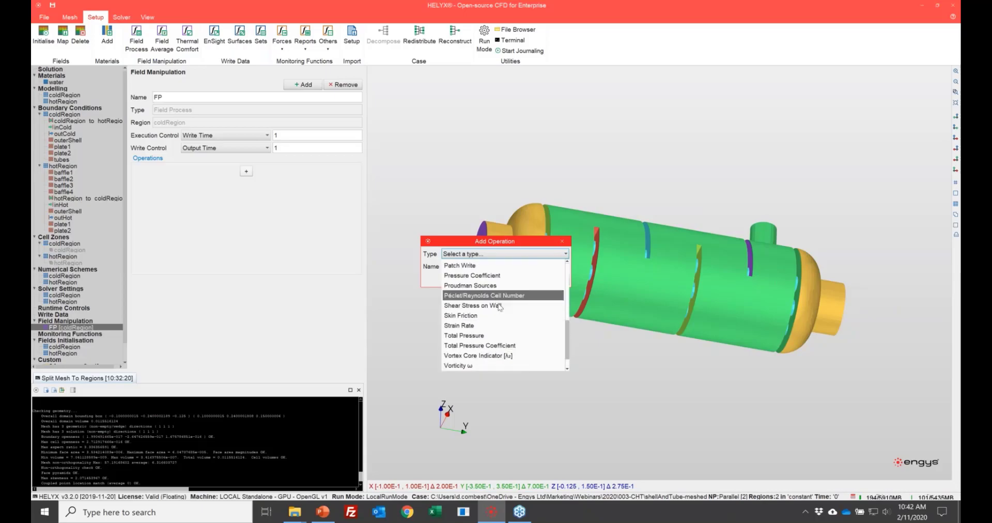
pyautogui.scroll(3, 499, 306)
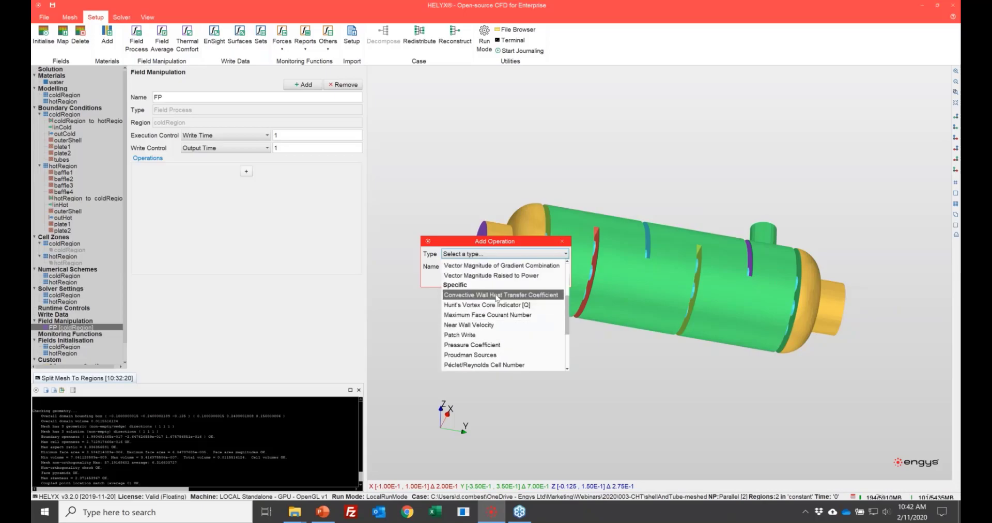
pyautogui.scroll(2, 498, 307)
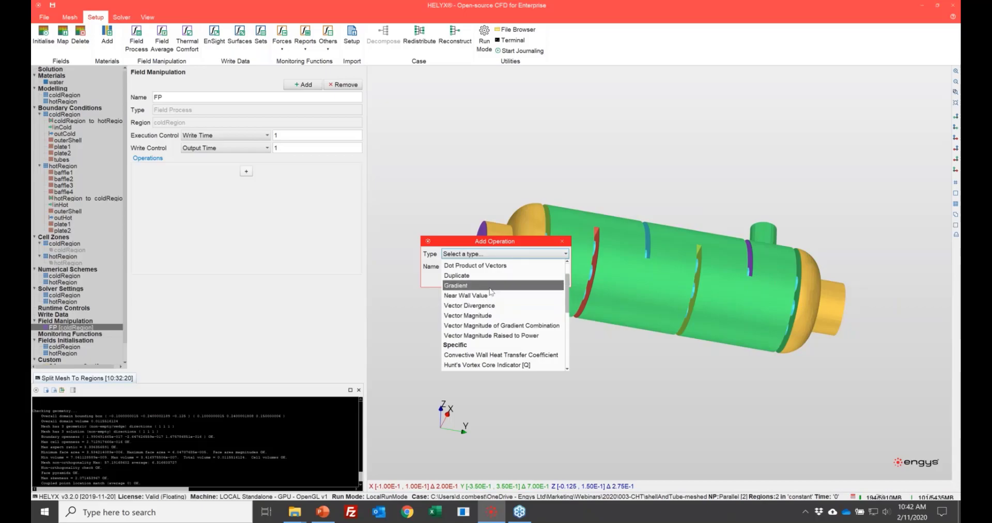
pyautogui.click(561, 241)
pyautogui.click(345, 85)
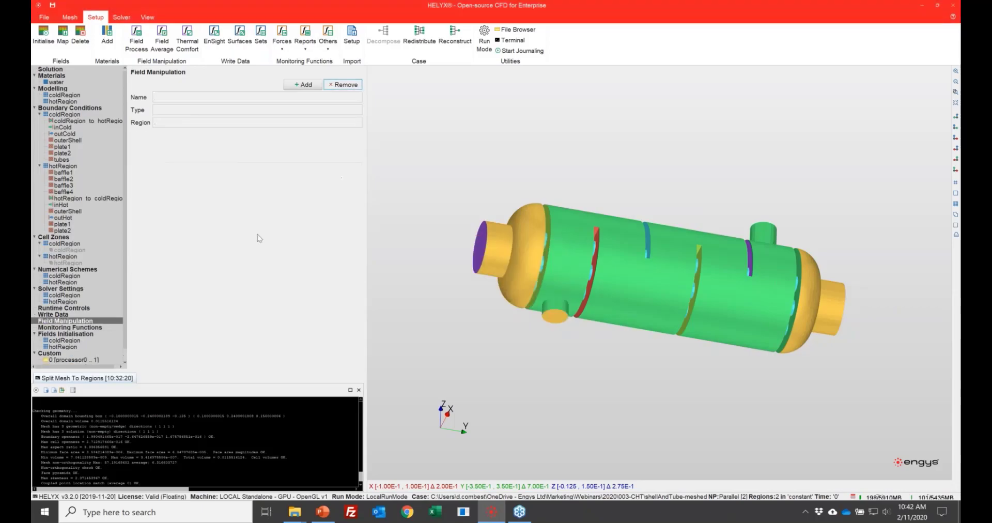
# Step: Add a Volume Report monitoring function for coldRegion
pyautogui.click(69, 327)
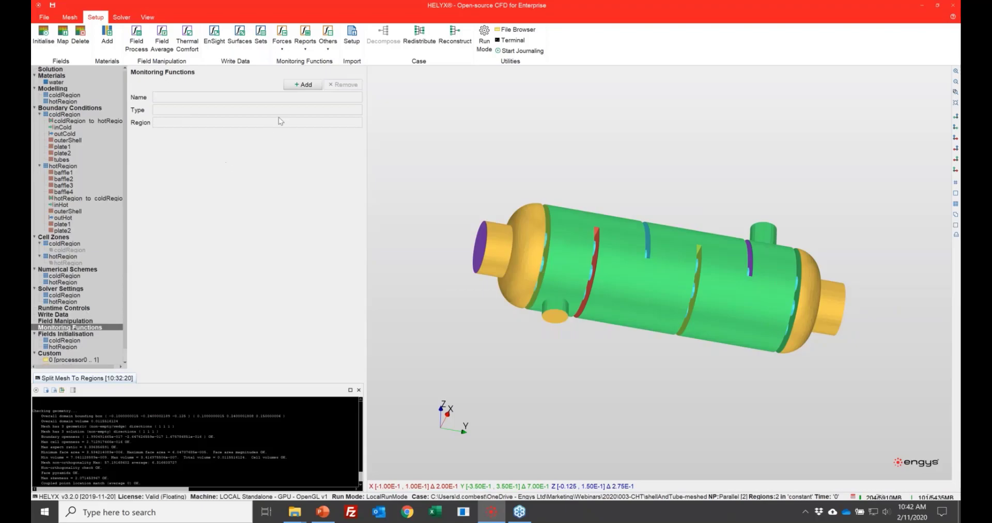
pyautogui.click(305, 85)
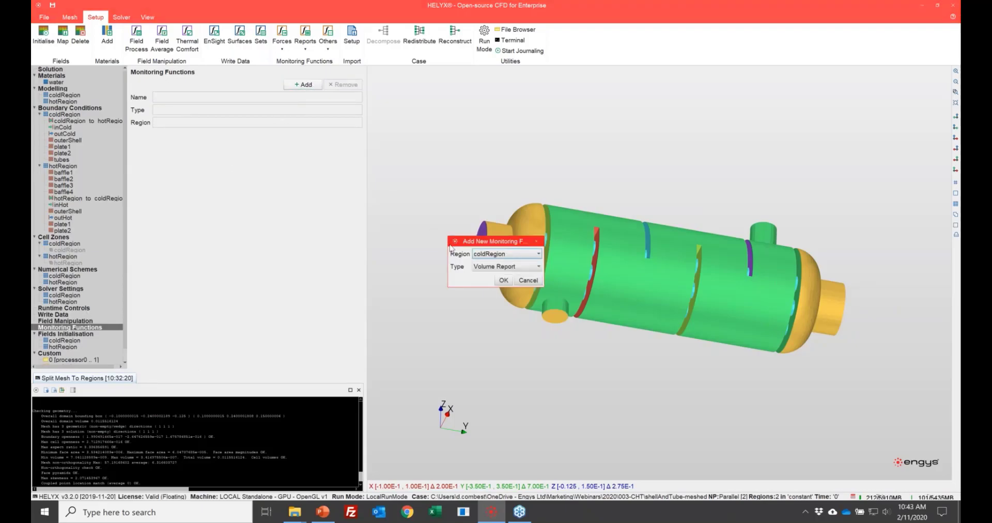
pyautogui.moveTo(474, 243); pyautogui.dragTo(365, 134)
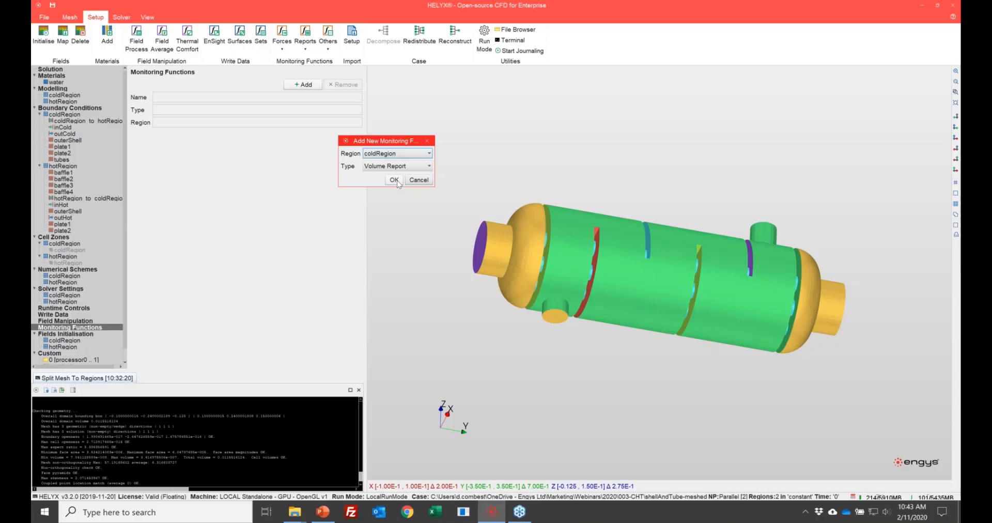
pyautogui.click(394, 180)
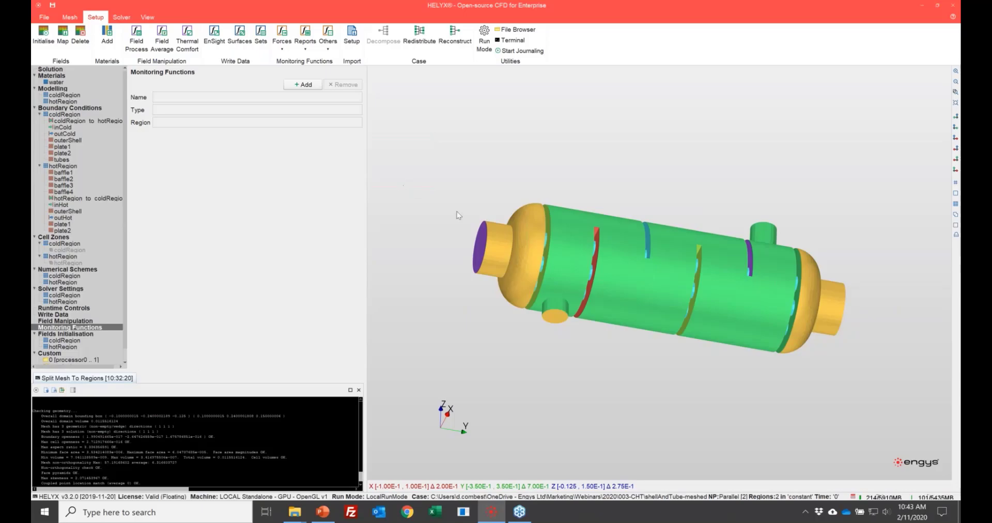
# Step: Set the coldRegion volume report to monitor the fields T, U, k, omega and p_rgh
pyautogui.click(358, 148)
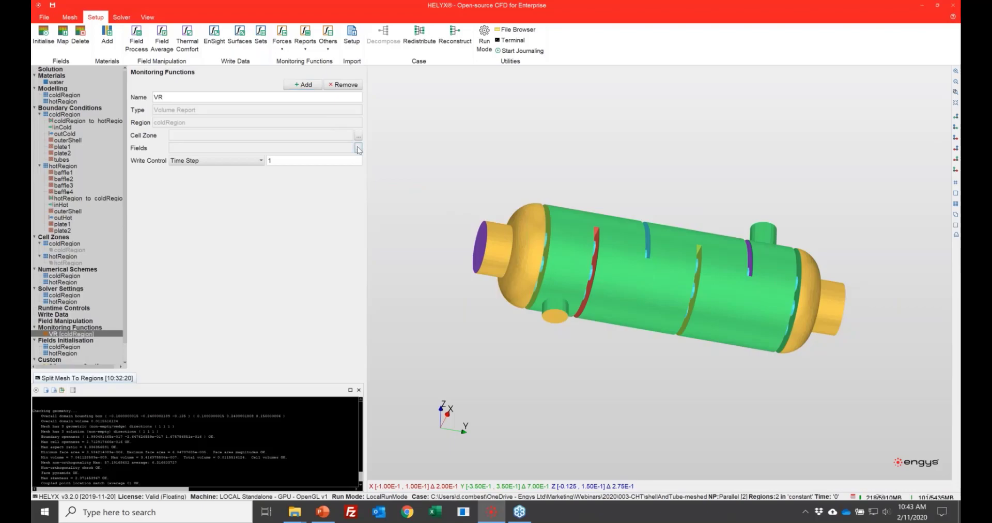
pyautogui.click(437, 241)
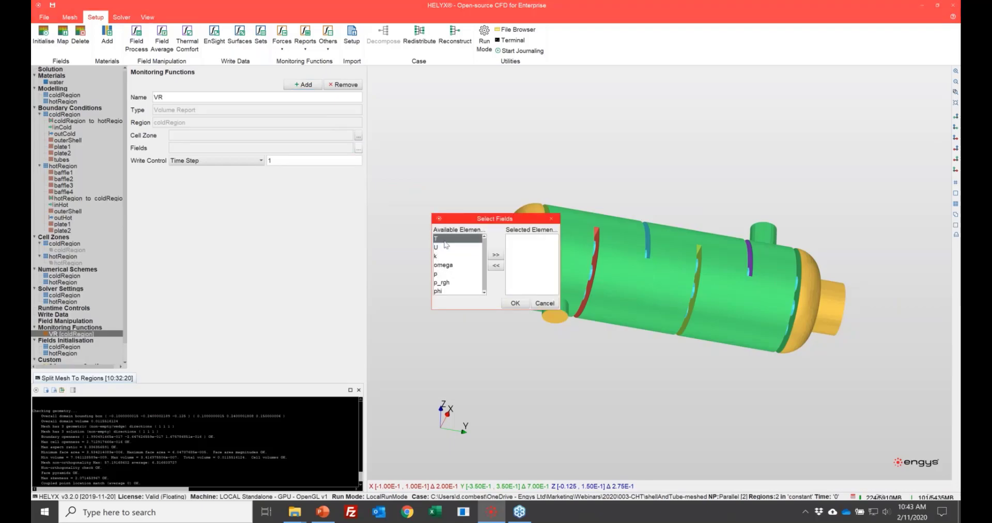
pyautogui.keyDown('shift'); pyautogui.click(437, 256); pyautogui.keyUp('shift')
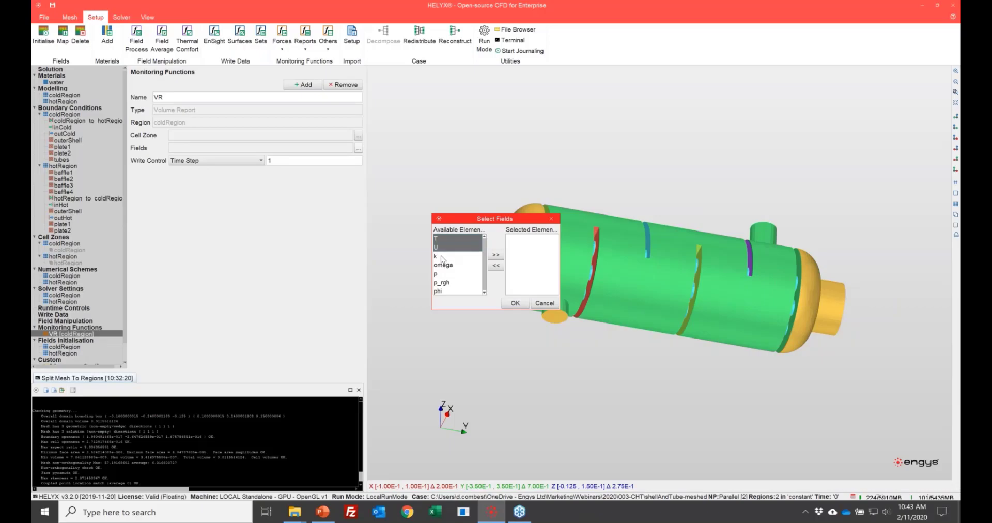
pyautogui.keyDown('ctrl'); pyautogui.click(442, 275); pyautogui.keyUp('ctrl')
pyautogui.keyDown('ctrl'); pyautogui.click(444, 282); pyautogui.keyUp('ctrl')
pyautogui.keyDown('ctrl'); pyautogui.click(452, 273); pyautogui.keyUp('ctrl')
pyautogui.keyDown('ctrl'); pyautogui.click(474, 265); pyautogui.keyUp('ctrl')
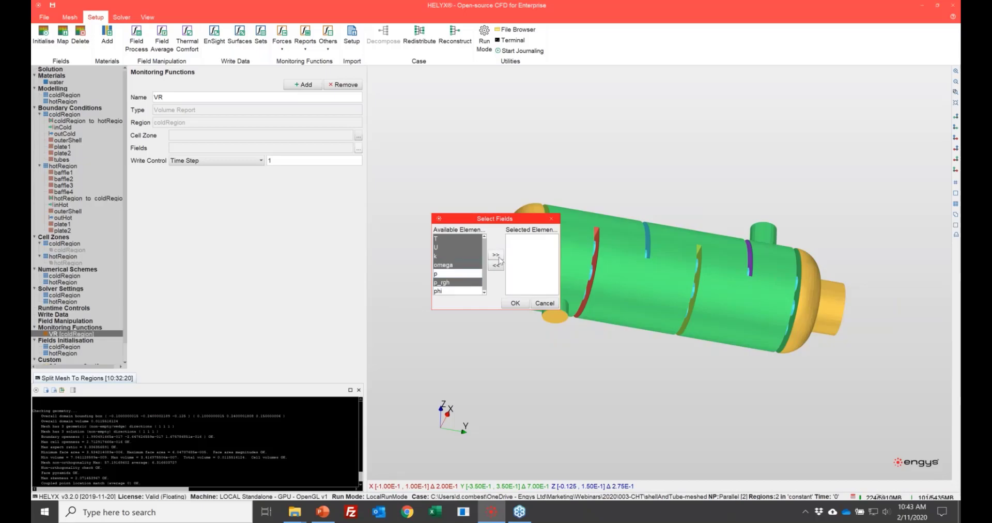
pyautogui.click(495, 254)
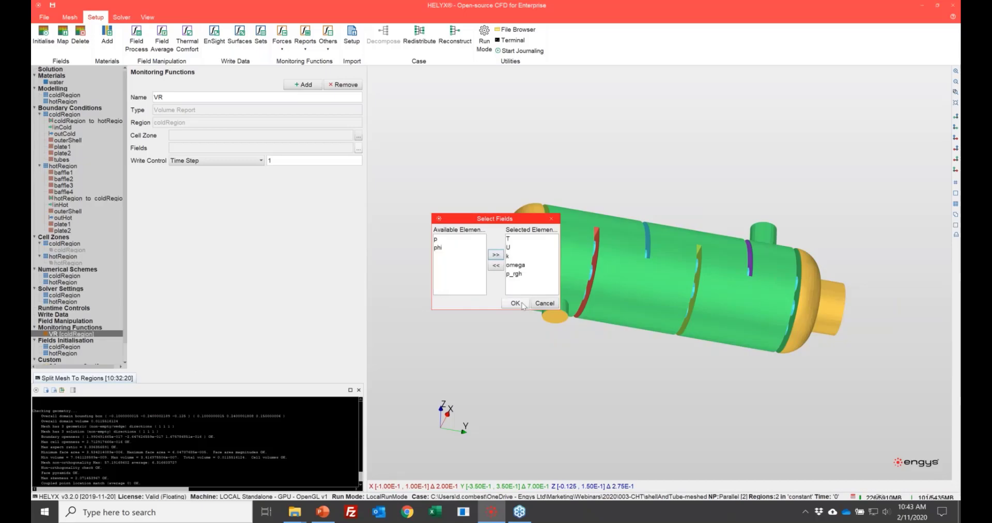
pyautogui.click(515, 304)
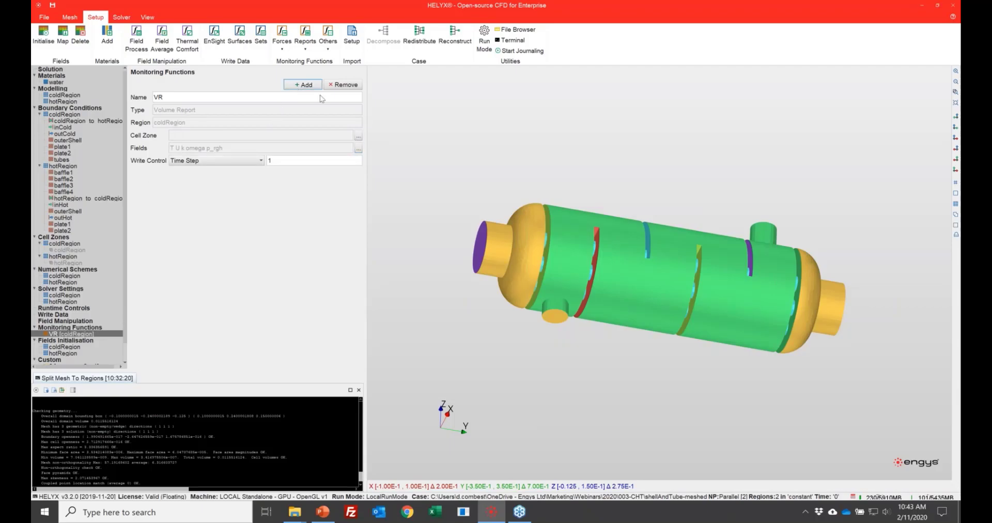
# Step: Add a Volume Report monitoring function for hotRegion
pyautogui.click(299, 85)
pyautogui.click(519, 254)
pyautogui.click(522, 273)
pyautogui.click(503, 280)
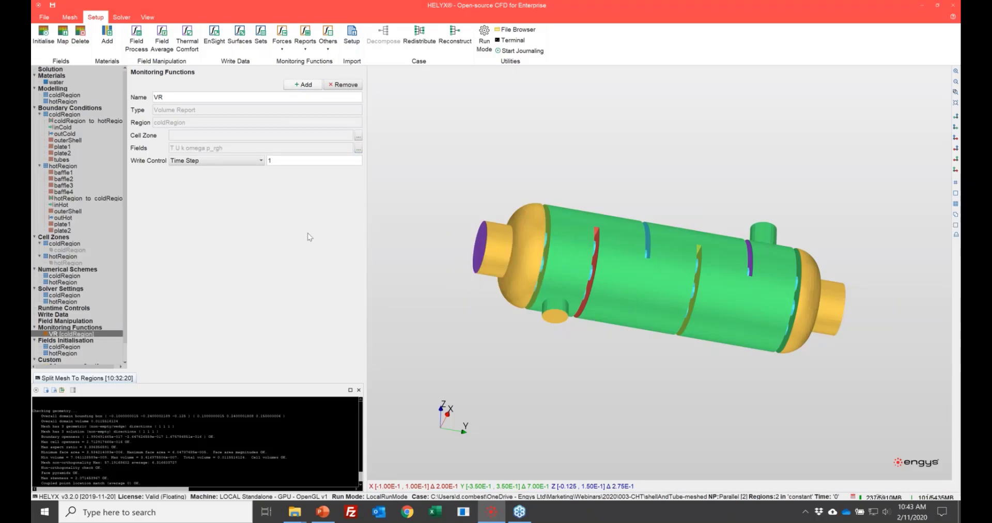
# Step: Set the hotRegion volume report to monitor the fields T, U, k, omega and p_rgh
pyautogui.click(358, 148)
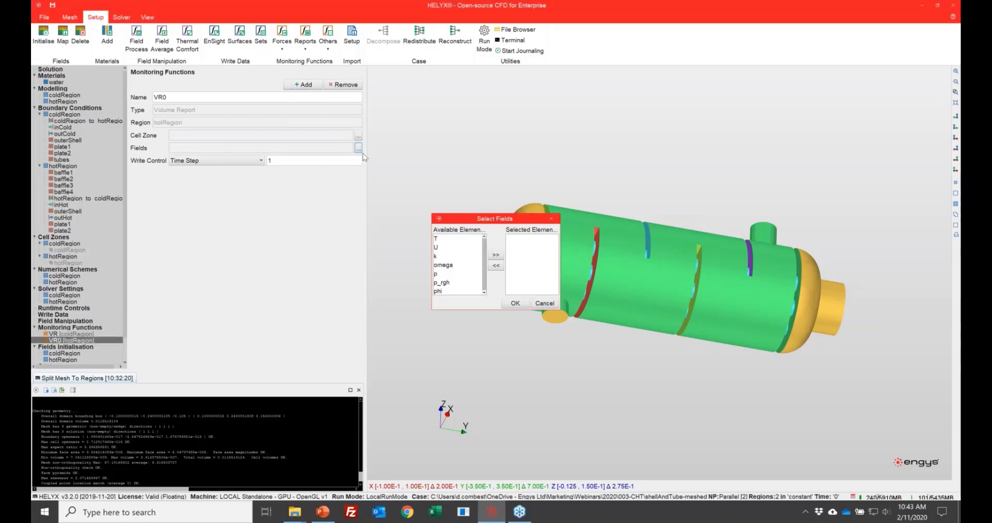
pyautogui.moveTo(440, 241); pyautogui.dragTo(449, 284)
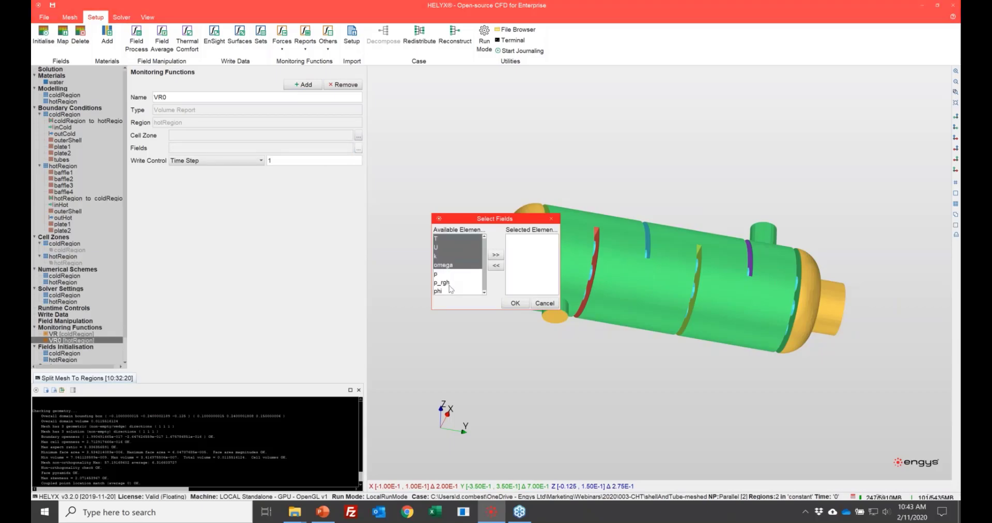
pyautogui.keyDown('ctrl'); pyautogui.click(449, 285); pyautogui.keyUp('ctrl')
pyautogui.click(496, 255)
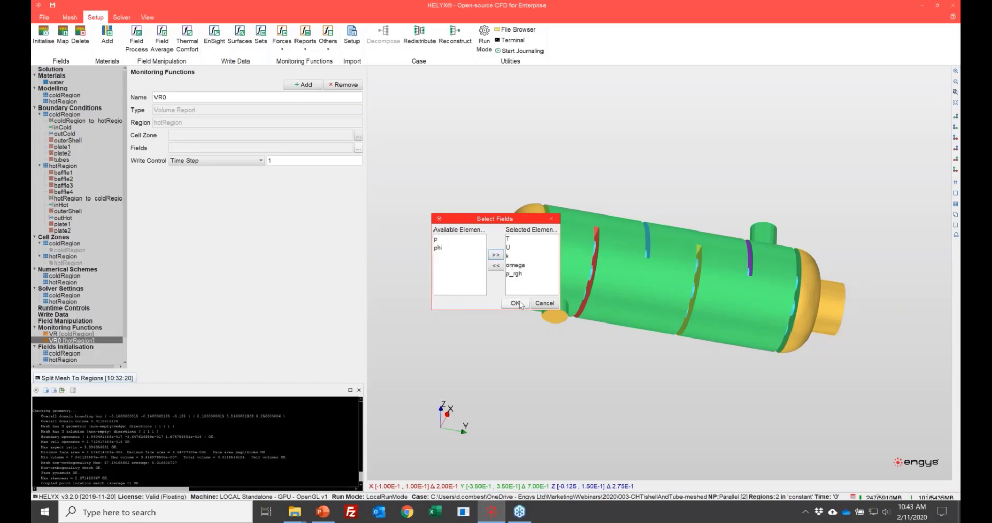
pyautogui.click(517, 303)
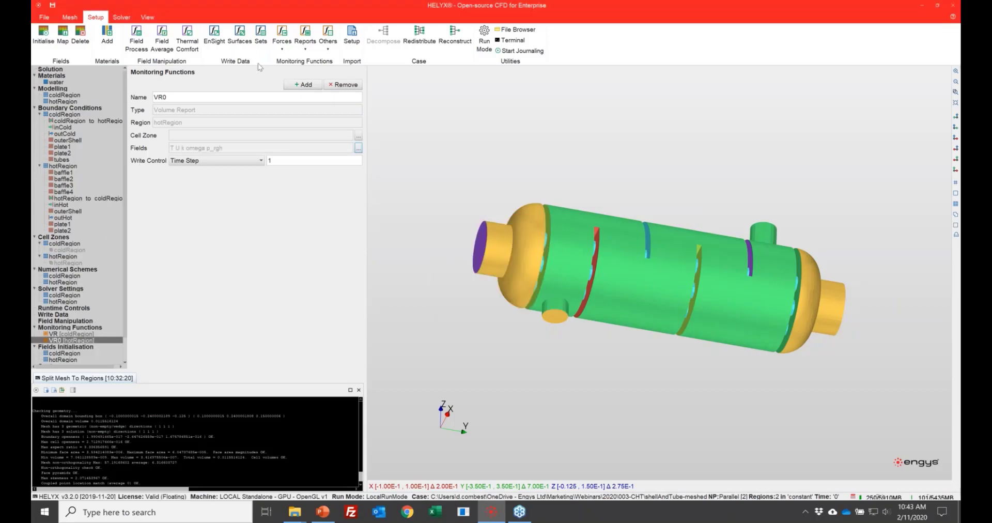
# Step: Add a Surface Report monitoring function for coldRegion
pyautogui.click(304, 84)
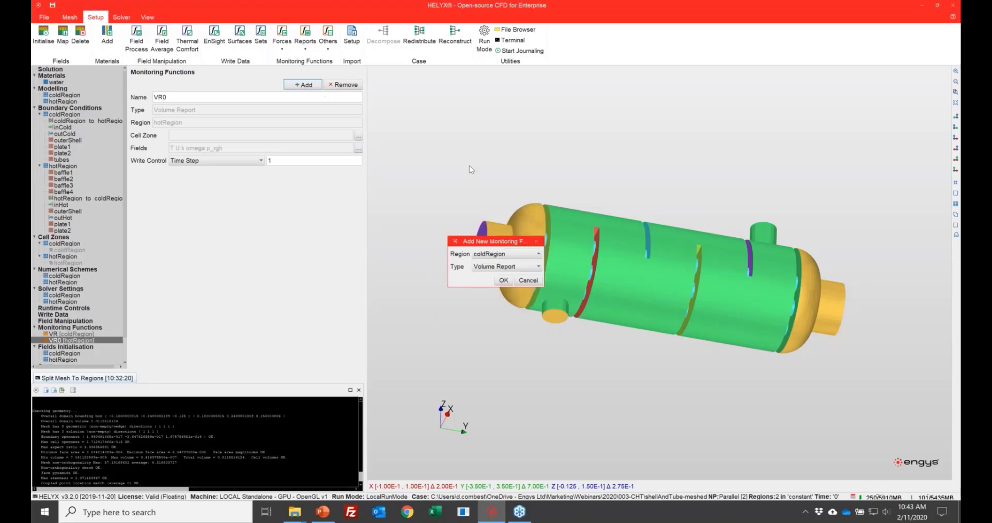
pyautogui.click(510, 267)
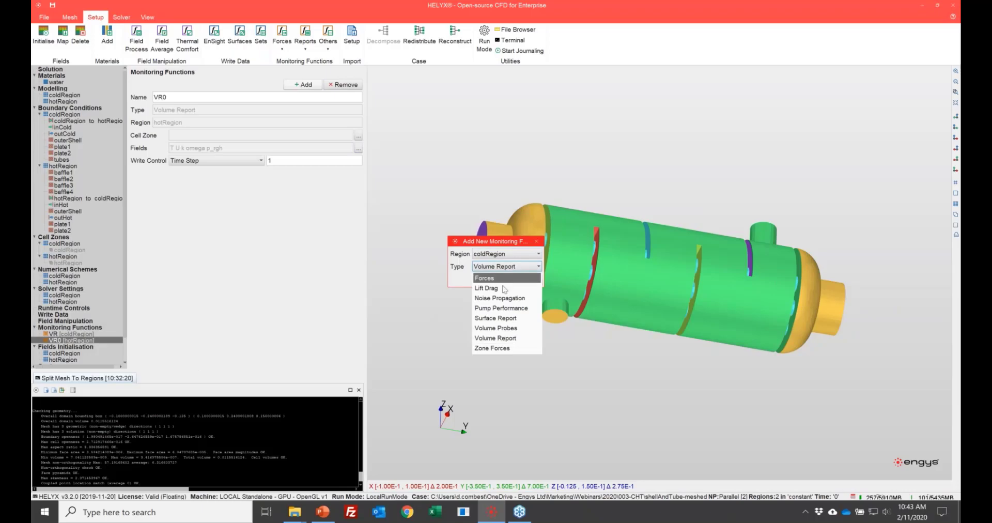
pyautogui.click(512, 318)
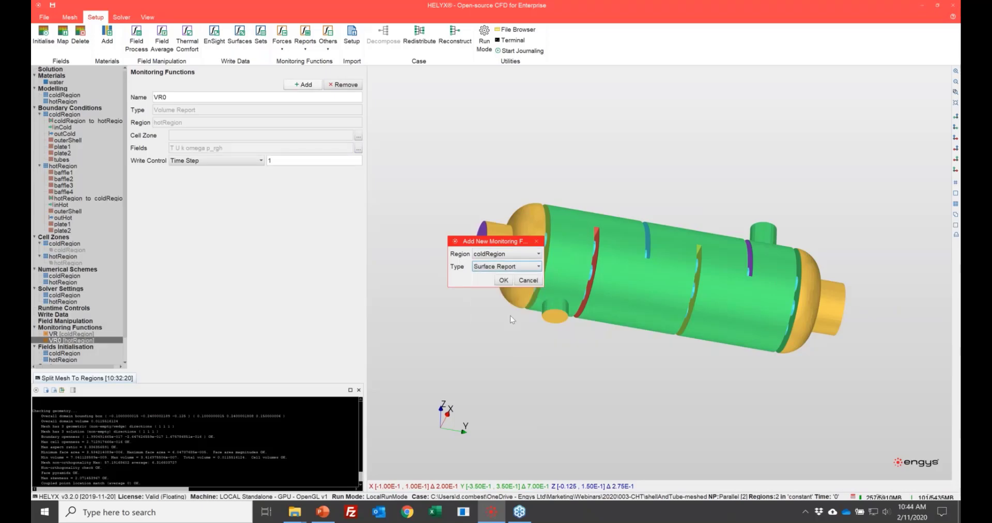
pyautogui.click(505, 280)
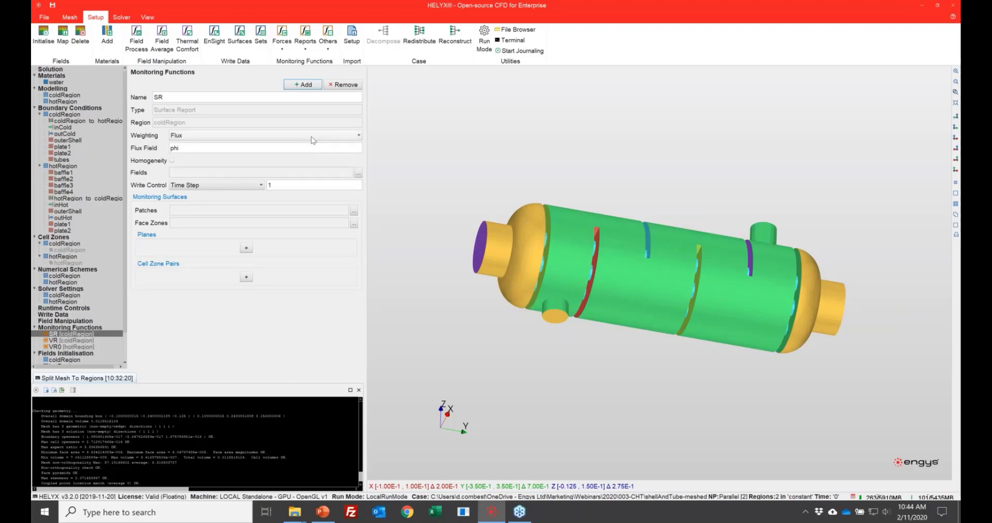
# Step: Enable Homogeneity in the coldRegion surface report and select T as its monitored field
pyautogui.click(172, 161)
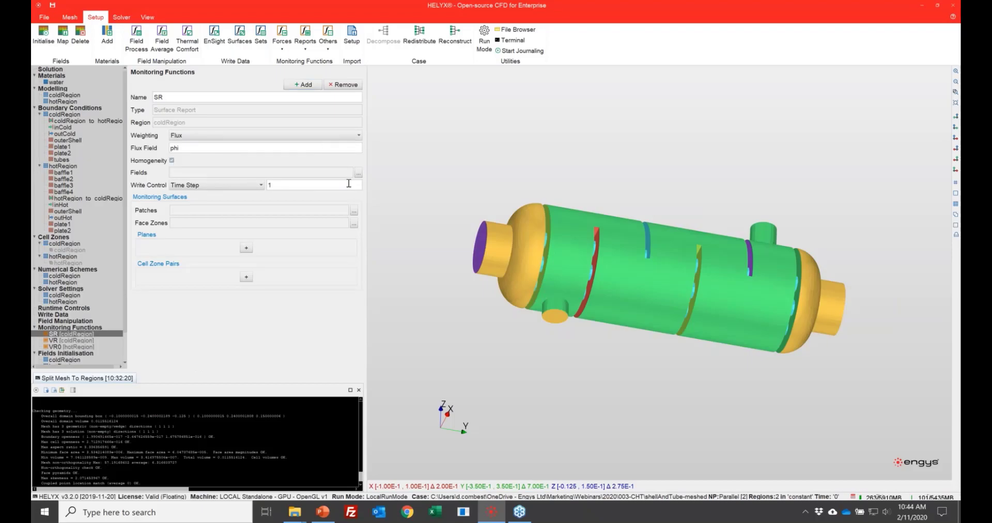
pyautogui.click(358, 173)
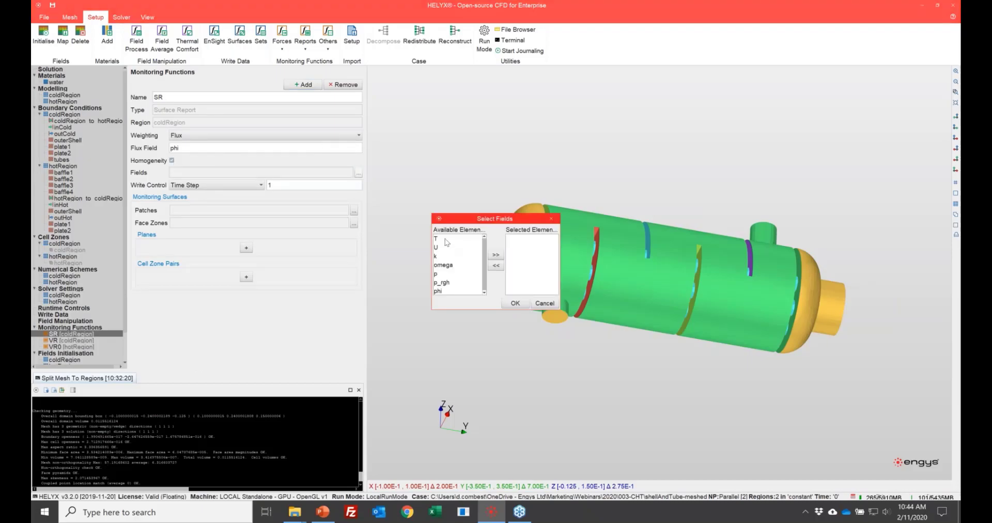
pyautogui.click(437, 238)
pyautogui.click(496, 255)
pyautogui.click(515, 303)
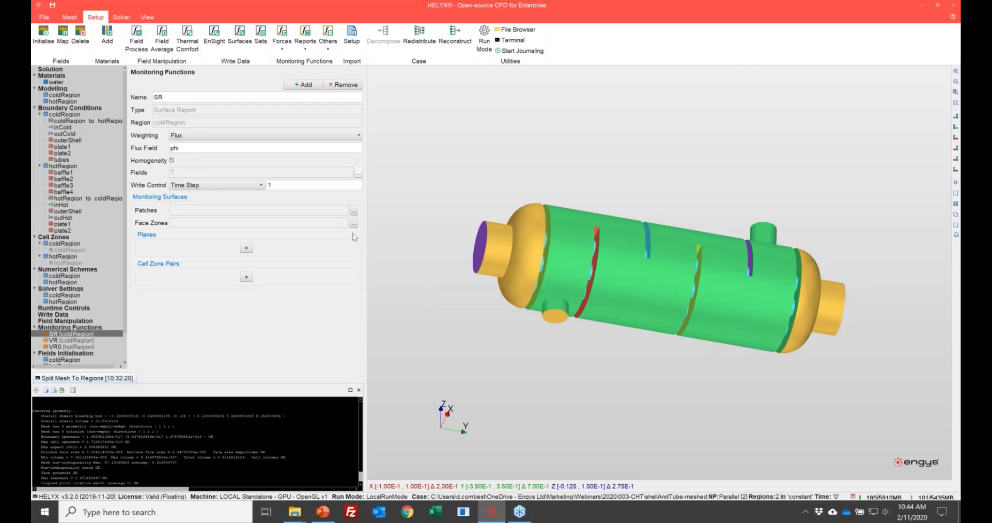
# Step: Assign the outCold patch as the surface report's monitoring surface and rename the report SR_cold
pyautogui.click(354, 211)
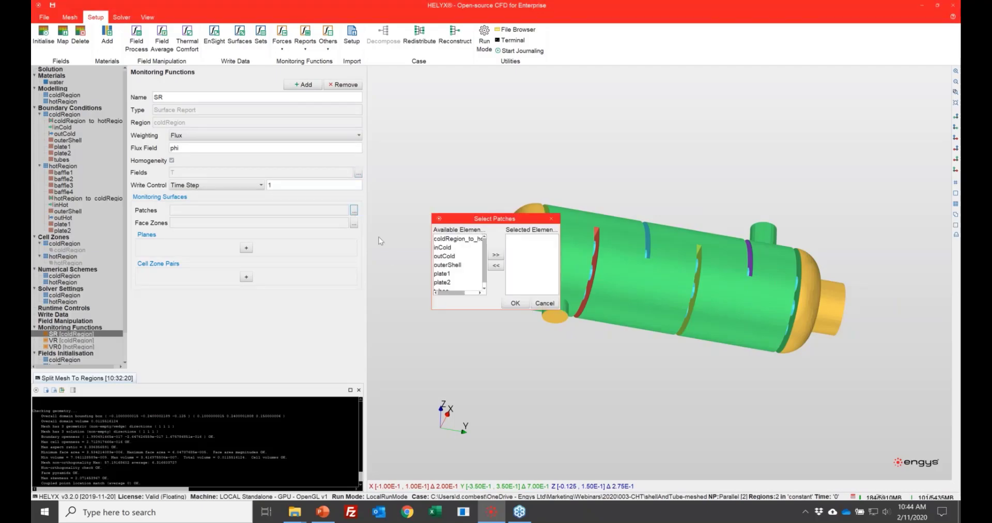
pyautogui.click(451, 256)
pyautogui.click(496, 255)
pyautogui.click(515, 304)
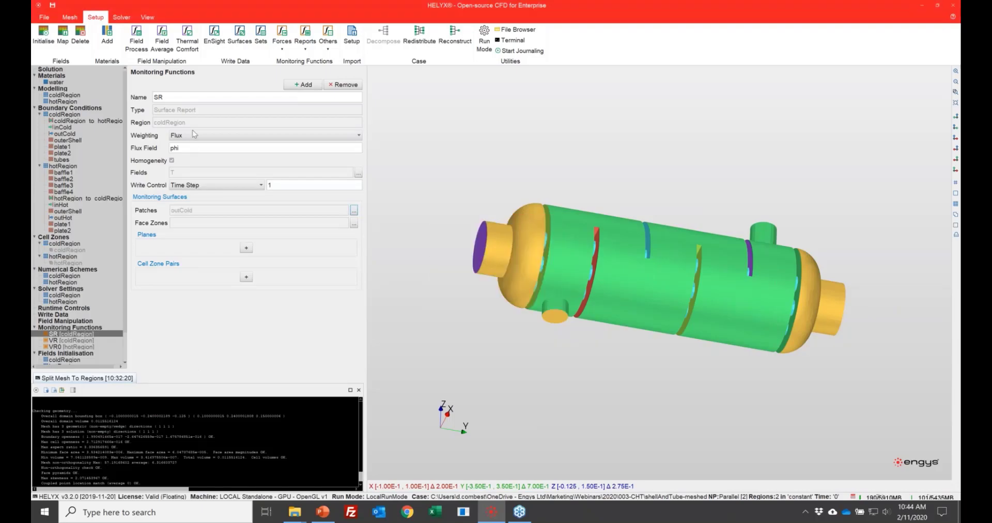
pyautogui.doubleClick(190, 98)
pyautogui.click(192, 99)
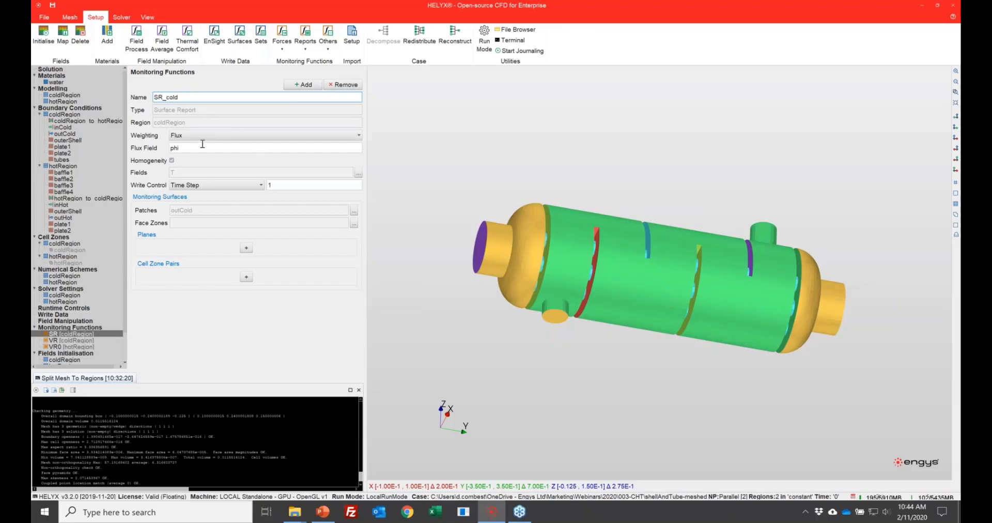
# Step: Add a Surface Report monitoring function for hotRegion
pyautogui.click(179, 161)
pyautogui.click(303, 85)
pyautogui.click(509, 267)
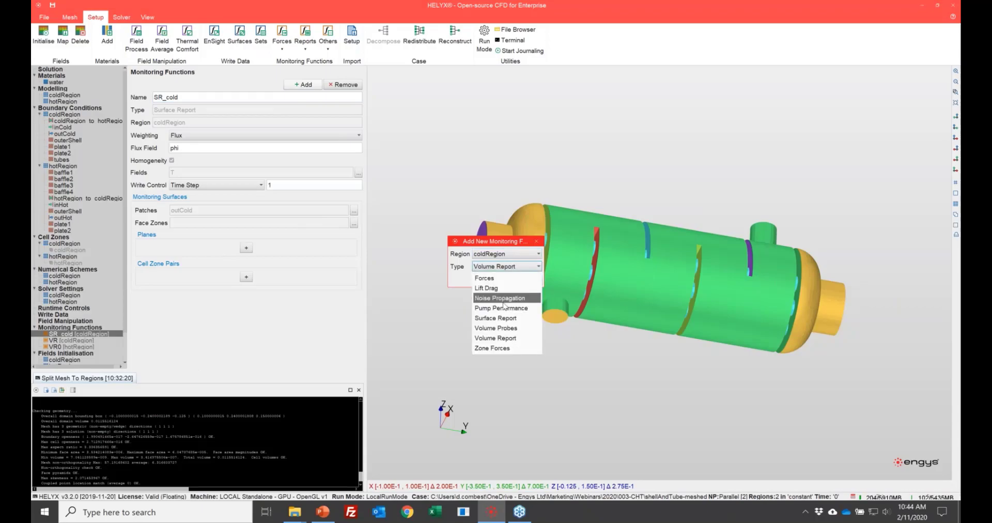
pyautogui.click(509, 318)
pyautogui.click(505, 255)
pyautogui.click(489, 276)
pyautogui.click(503, 281)
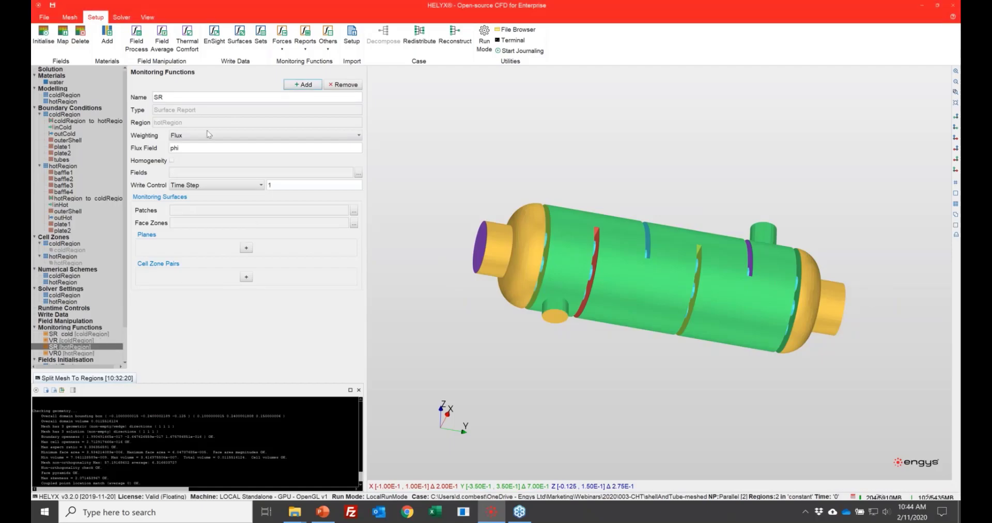
# Step: Rename the hotRegion surface report SR_hot and select T as its monitored field
pyautogui.click(196, 96)
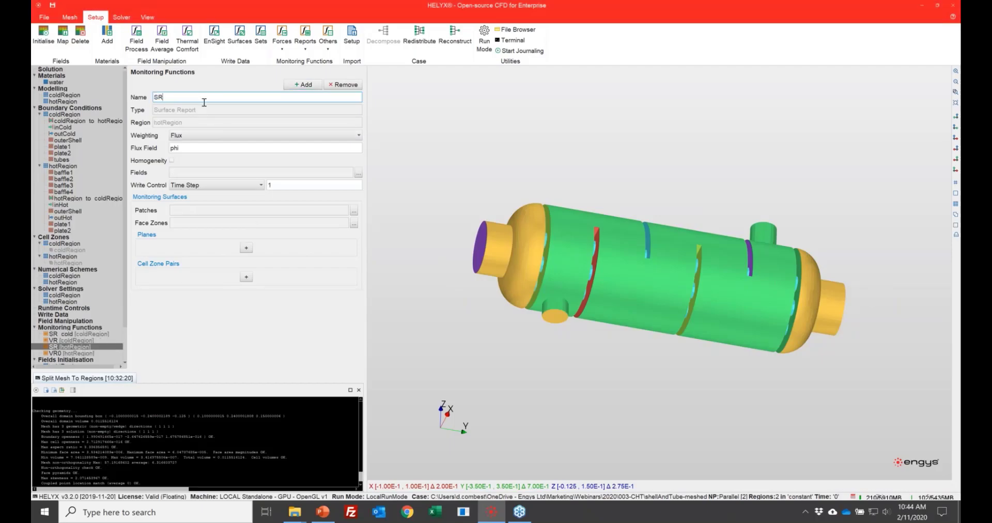
pyautogui.write('_hot')
pyautogui.click(359, 172)
pyautogui.click(439, 239)
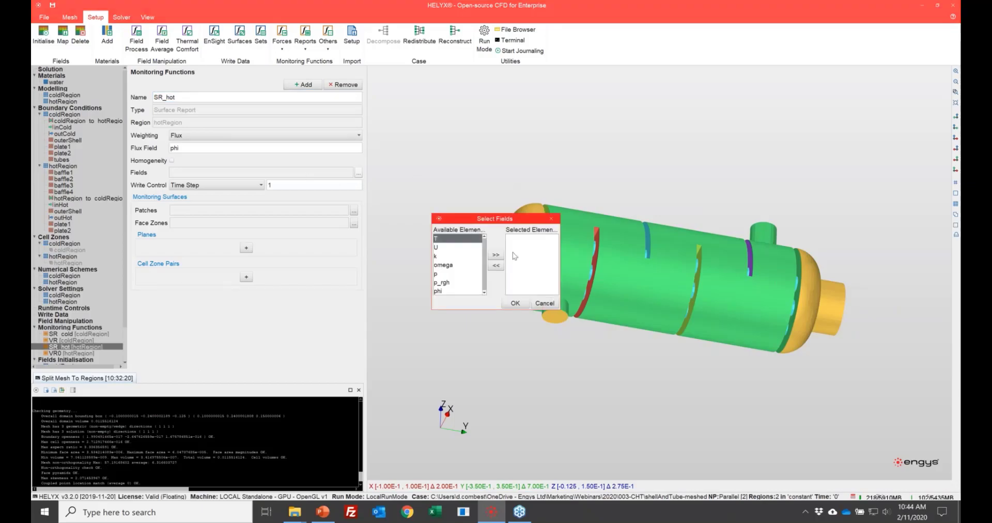
pyautogui.click(496, 255)
pyautogui.click(517, 304)
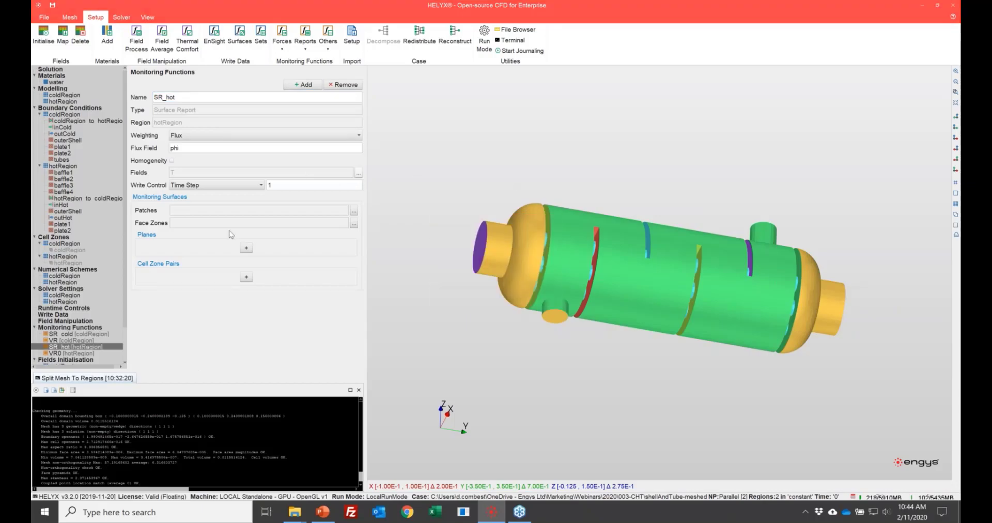
# Step: Assign the outHot patch as the monitoring surface of SR_hot
pyautogui.click(354, 210)
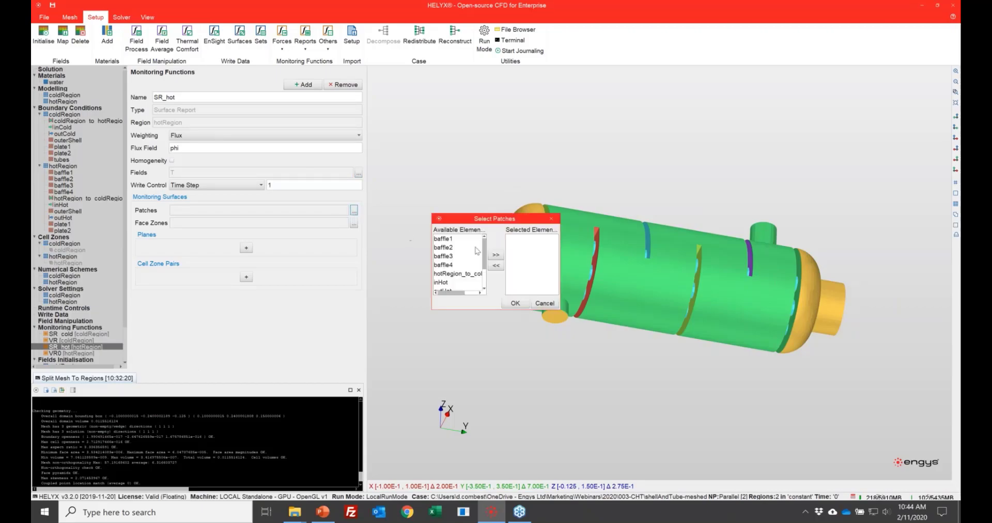
pyautogui.scroll(-1, 458, 279)
pyautogui.click(454, 272)
pyautogui.click(496, 255)
pyautogui.click(515, 303)
# Step: Initialise coldRegion's velocity and pressure with Potential Flow at a reference density of 998.0 kg/m³, and k and omega with Prandtl
pyautogui.scroll(-2, 106, 299)
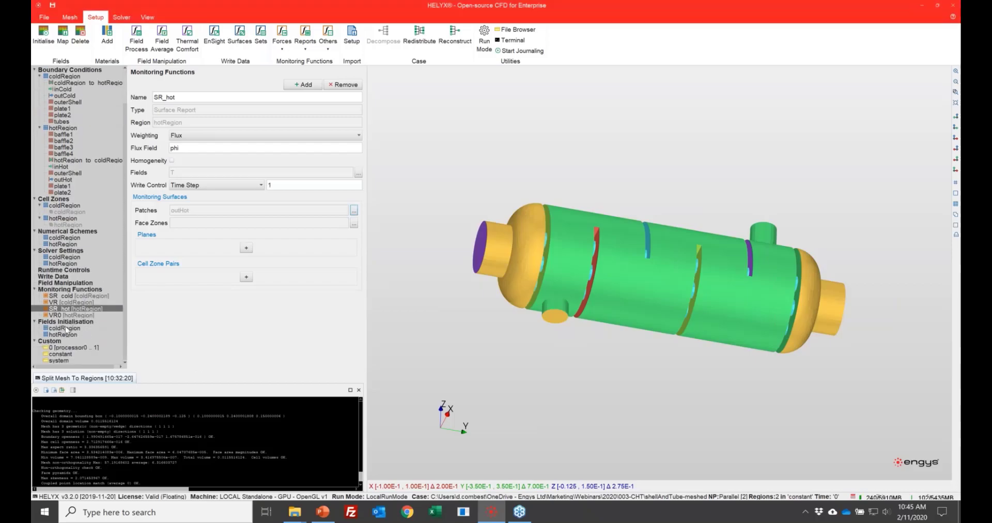
pyautogui.click(65, 329)
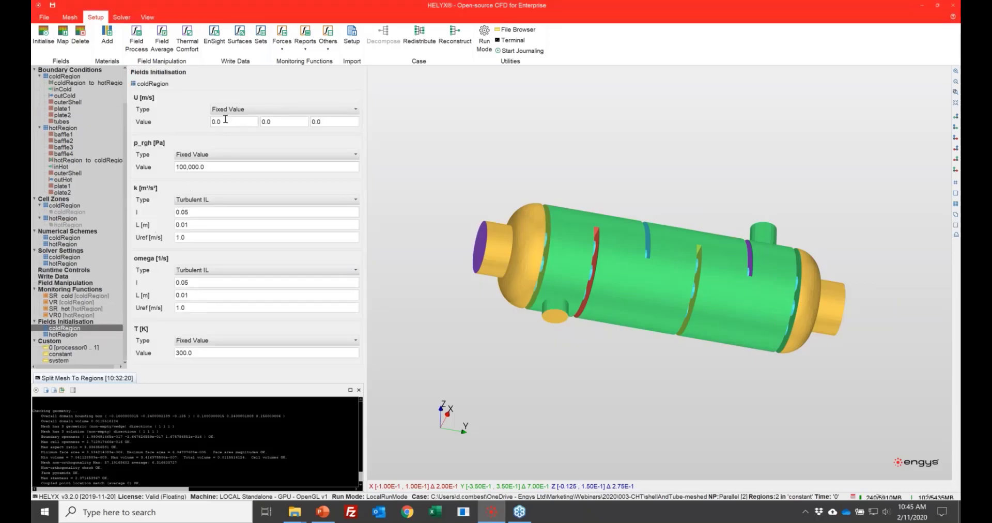
pyautogui.click(232, 109)
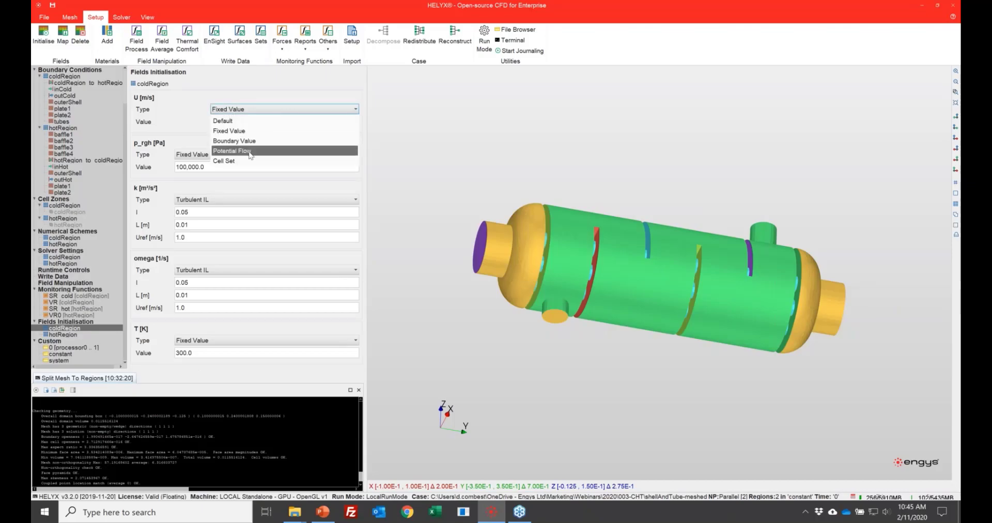
pyautogui.click(249, 150)
pyautogui.doubleClick(235, 134)
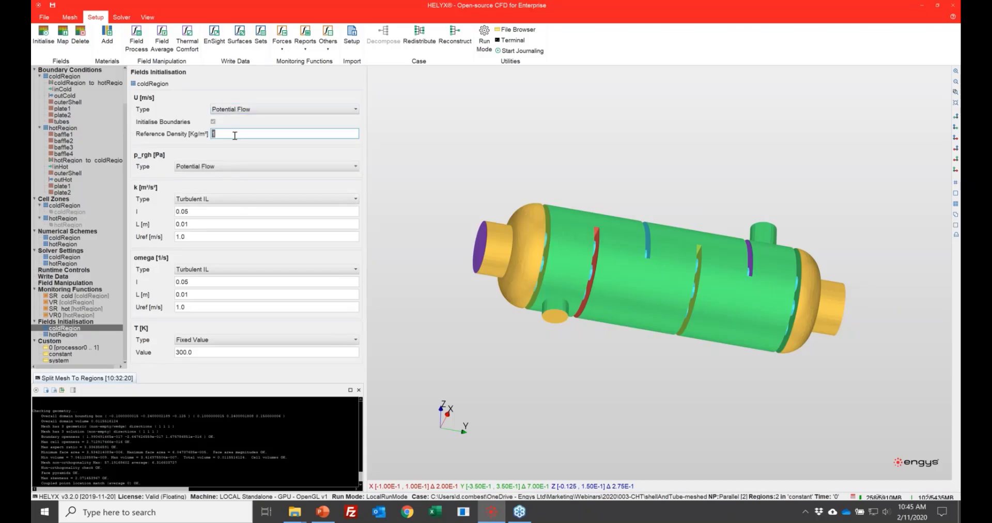
pyautogui.write('998.0')
pyautogui.press('Tab')
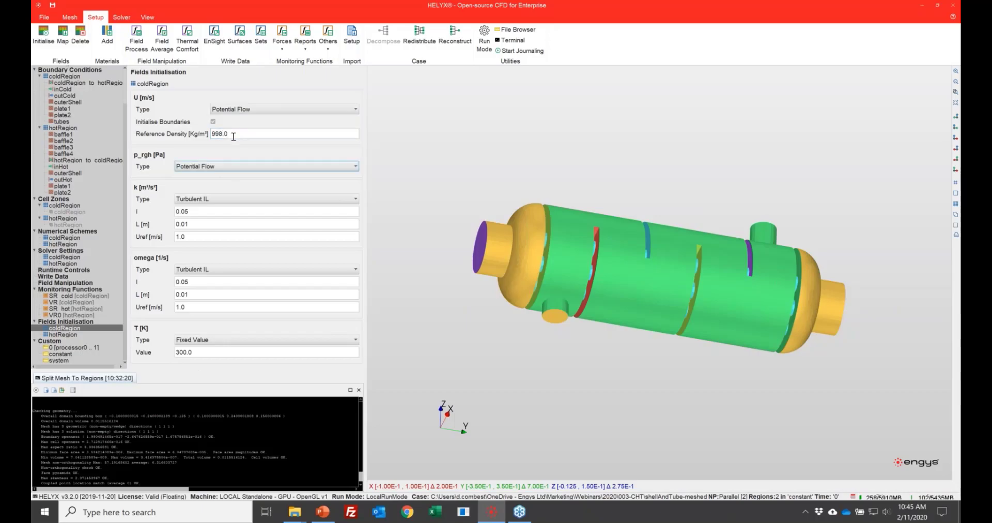
pyautogui.click(214, 201)
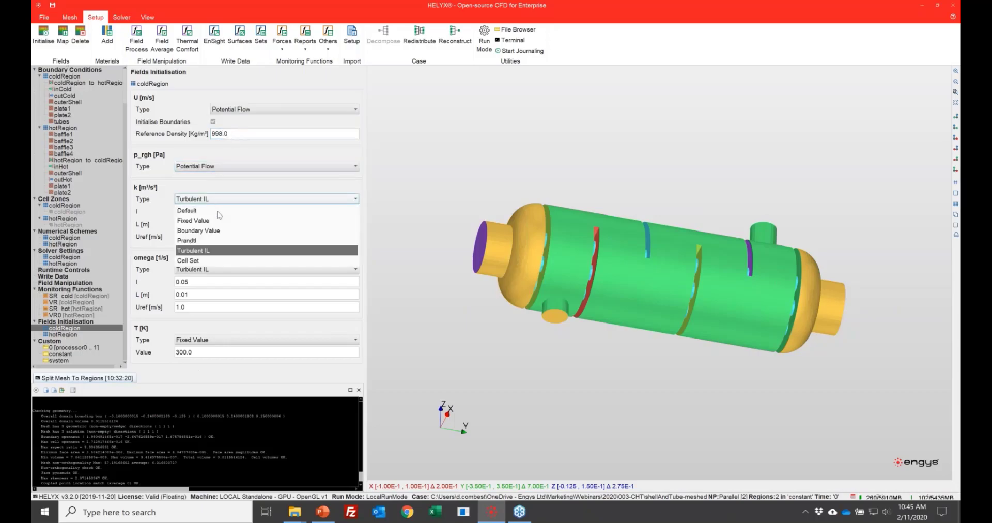
pyautogui.click(213, 241)
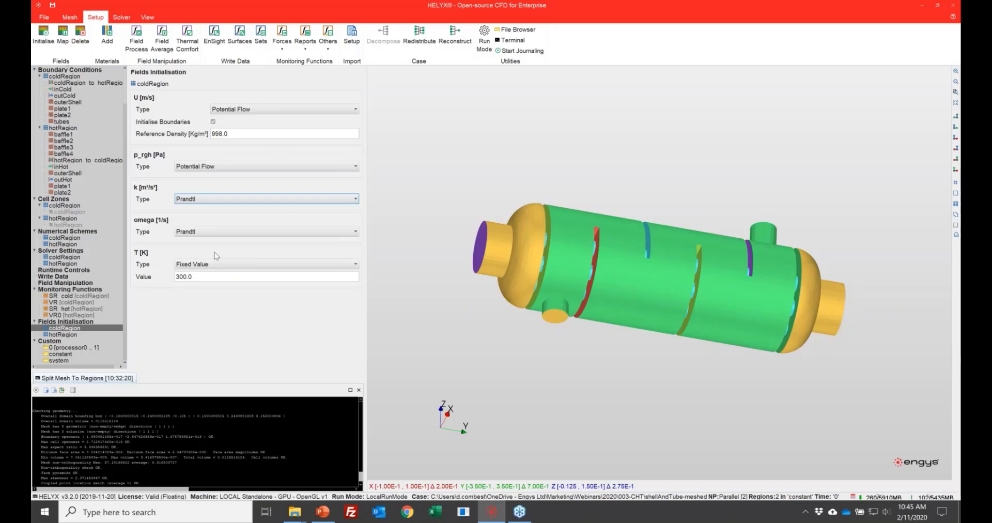
# Step: Initialise hotRegion's velocity and pressure with Potential Flow at a reference density of 998.0 kg/m³, and k and omega with Prandtl
pyautogui.click(75, 335)
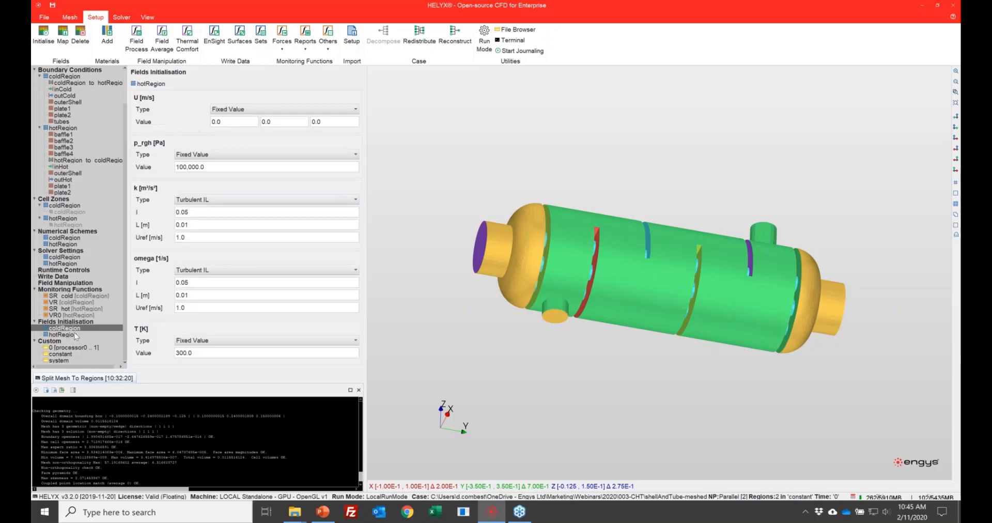
pyautogui.click(240, 109)
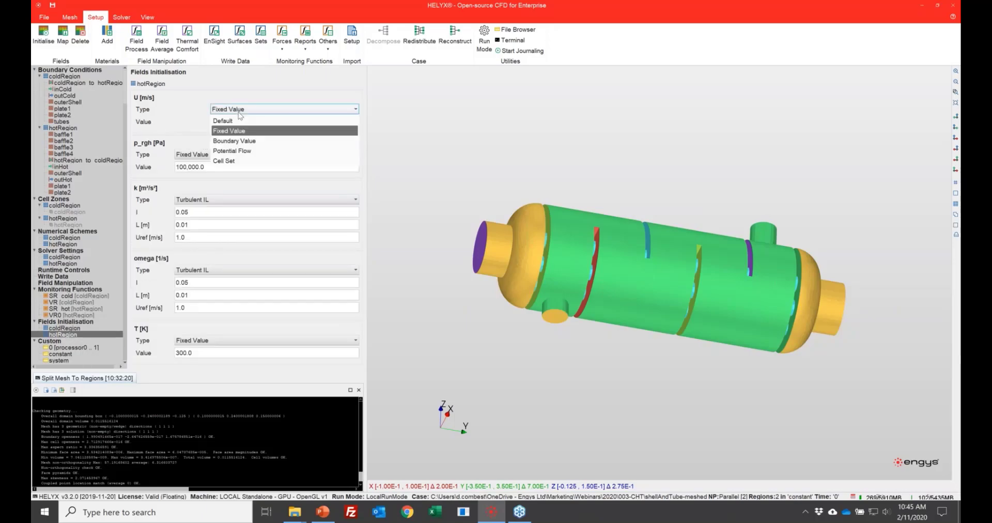
pyautogui.click(242, 151)
pyautogui.click(229, 133)
pyautogui.write('998.0')
pyautogui.press('Tab')
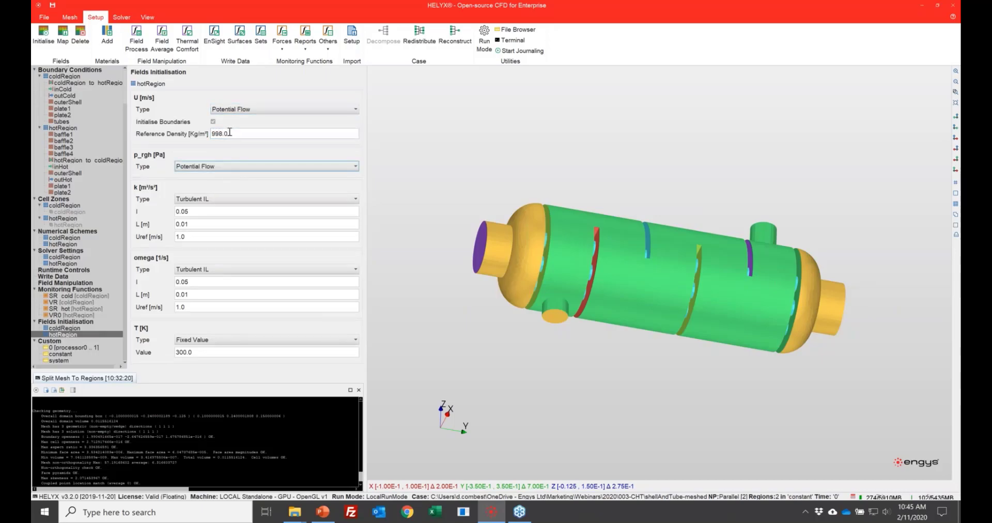
pyautogui.click(227, 199)
pyautogui.click(229, 259)
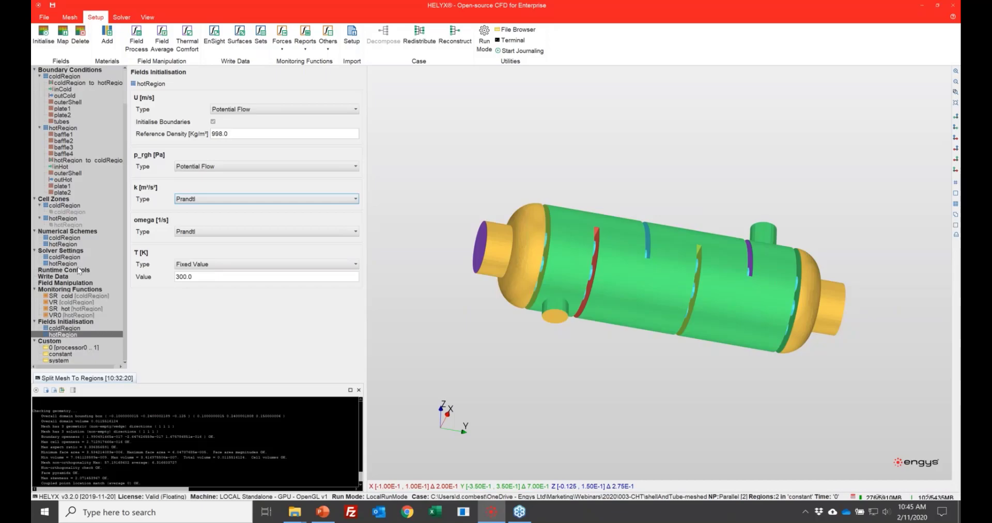
# Step: Run the field initialisation for the case
pyautogui.click(44, 36)
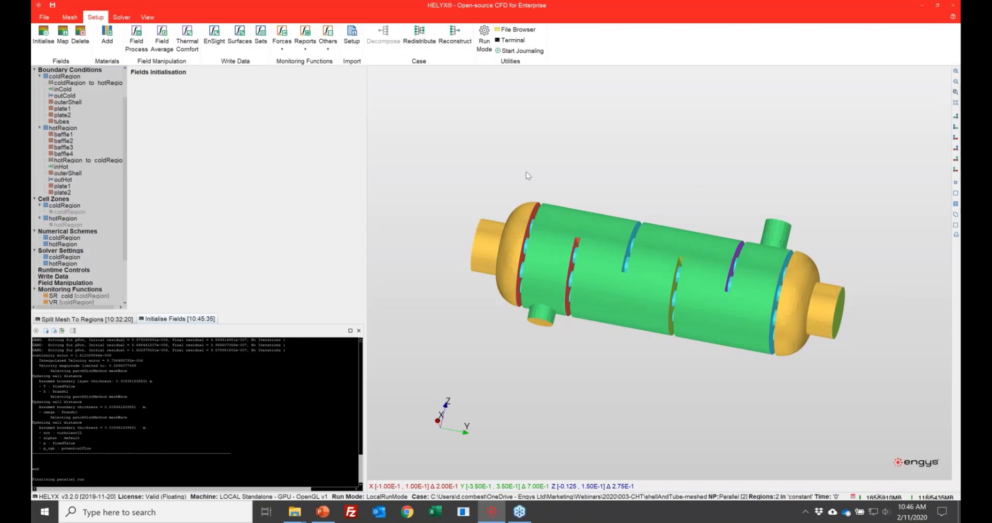
pyautogui.moveTo(548, 139); pyautogui.dragTo(524, 191)
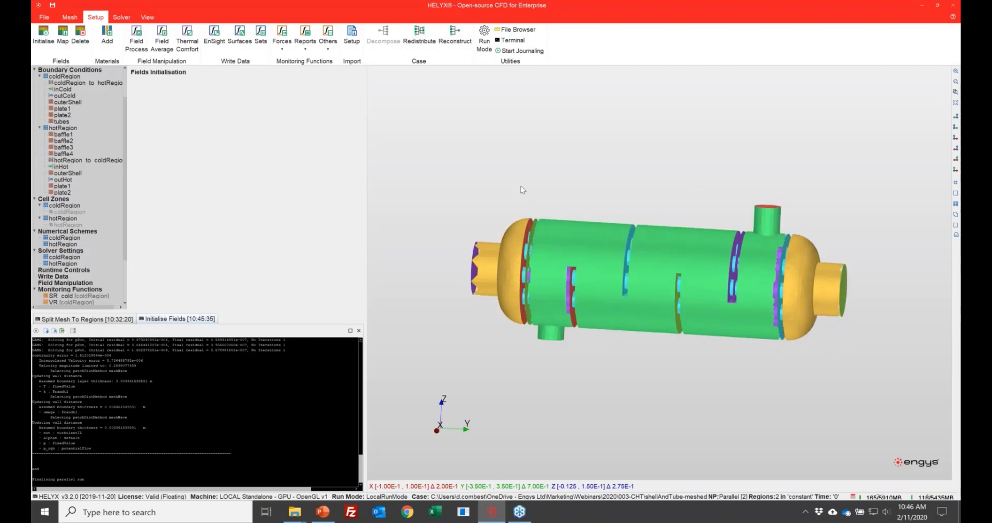
# Step: Start the helyxCHT solver run and enlarge the settings area above the console
pyautogui.click(123, 17)
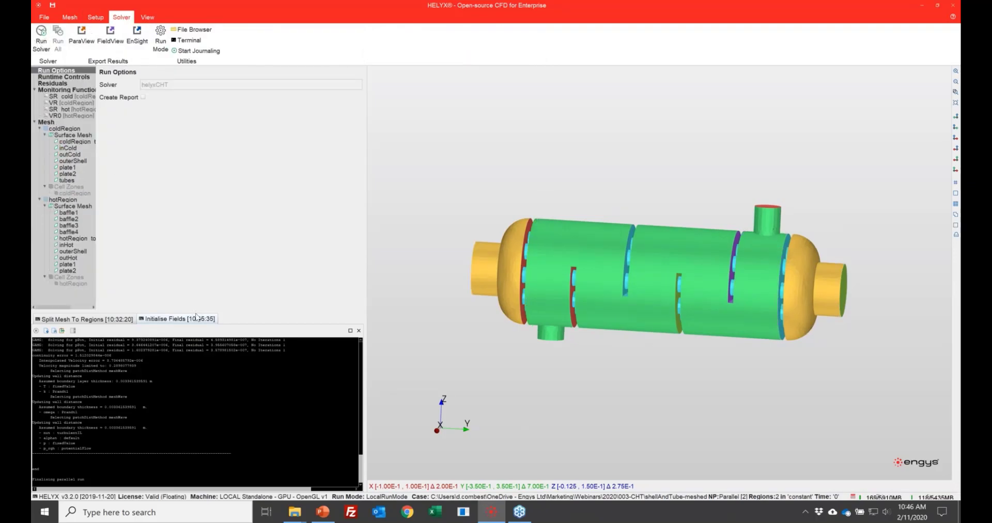
pyautogui.moveTo(196, 310); pyautogui.dragTo(205, 340)
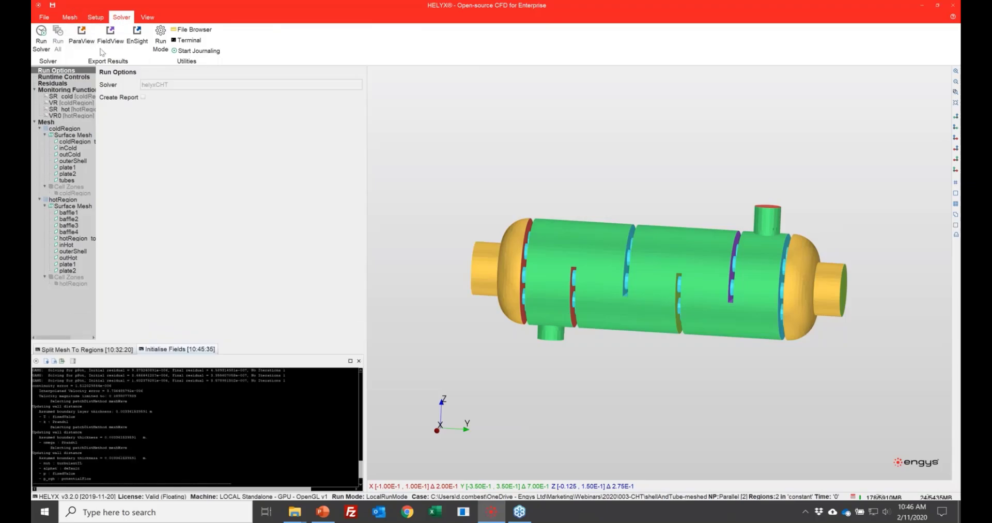
pyautogui.click(41, 34)
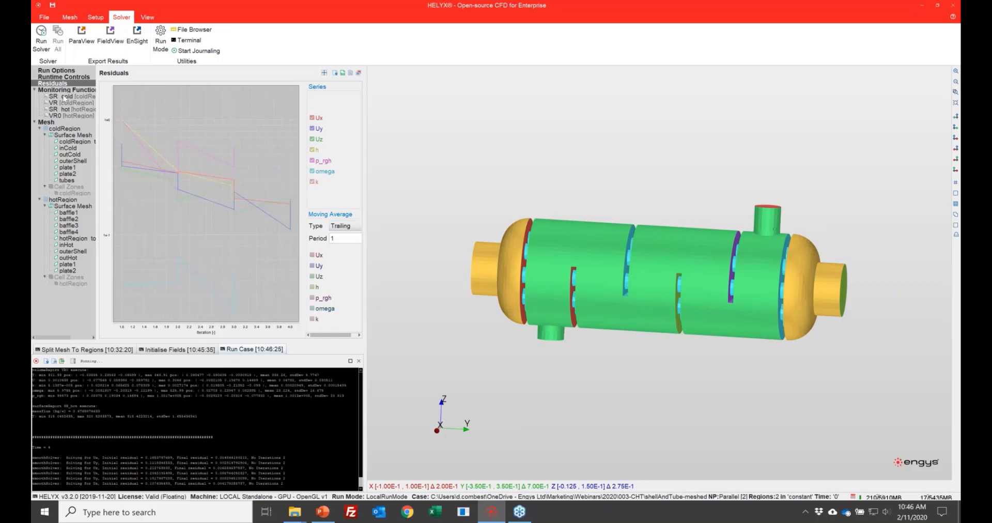
# Step: Examine the live surface and volume report plots of both regions, including outlet temperatures and hotRegion's U and k
pyautogui.click(58, 95)
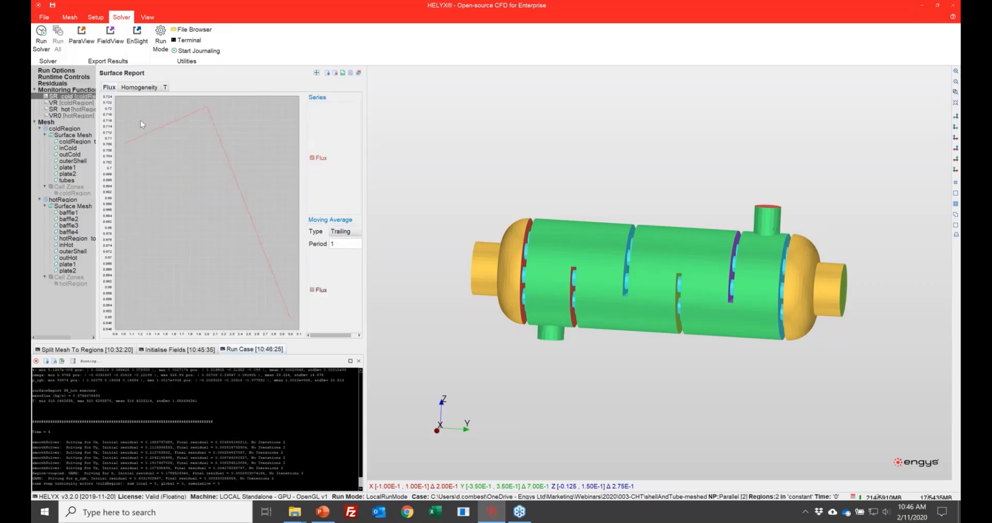
pyautogui.click(166, 88)
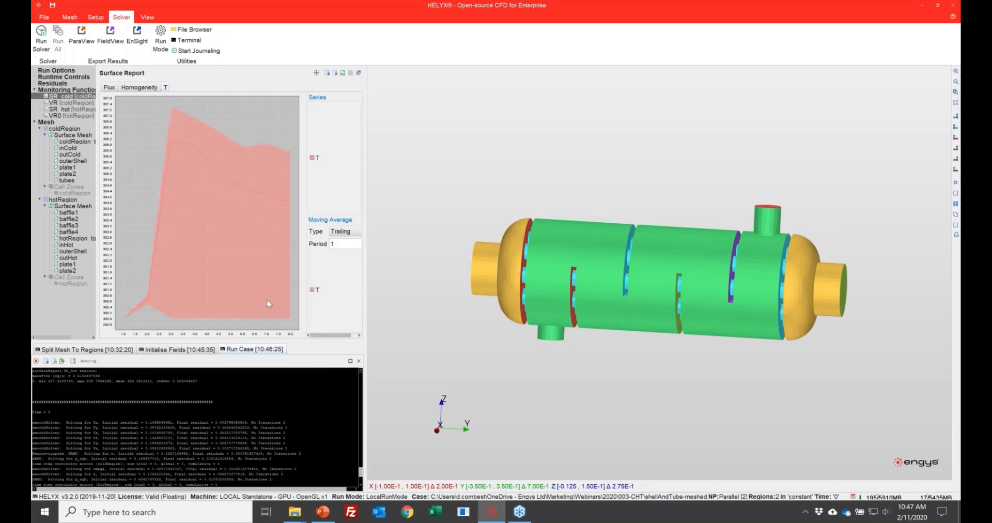
pyautogui.click(62, 103)
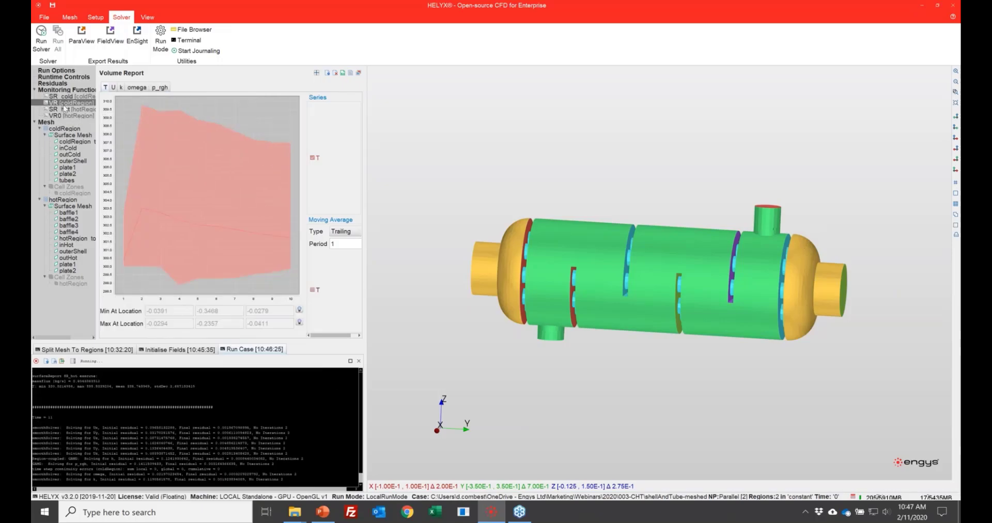
pyautogui.click(66, 109)
pyautogui.click(122, 87)
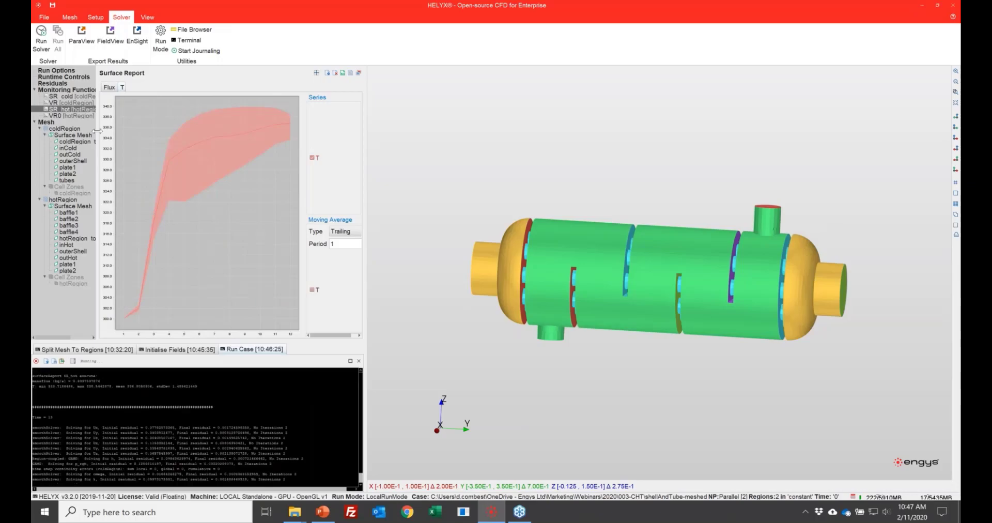
pyautogui.click(76, 116)
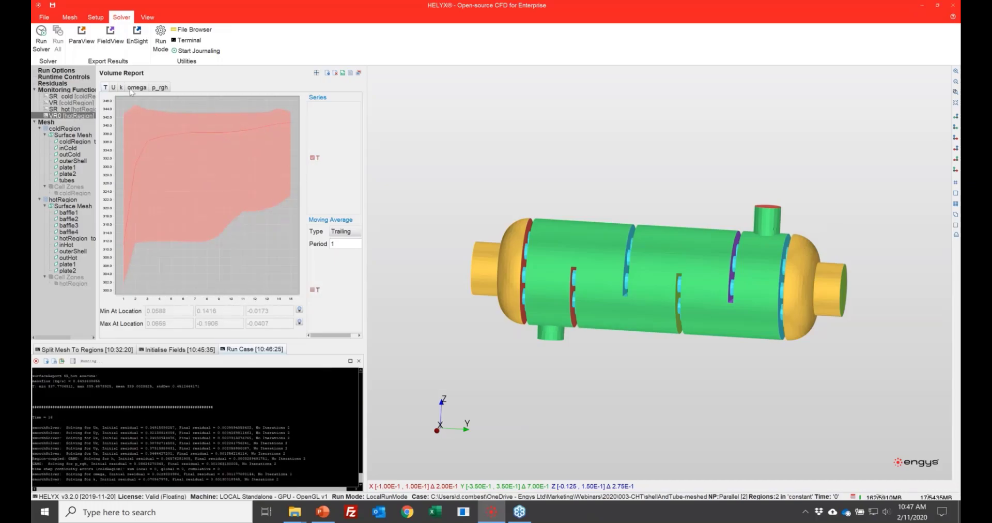
pyautogui.click(113, 87)
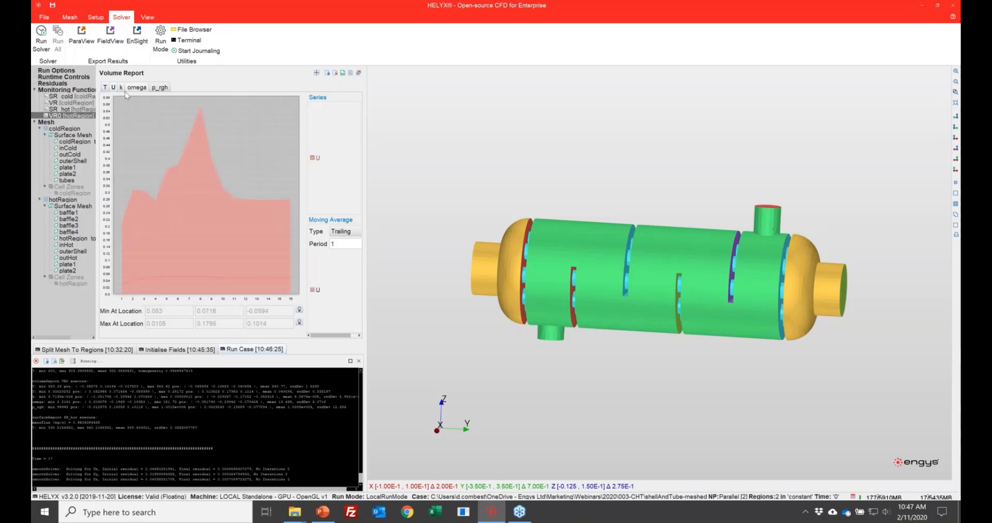
pyautogui.click(121, 88)
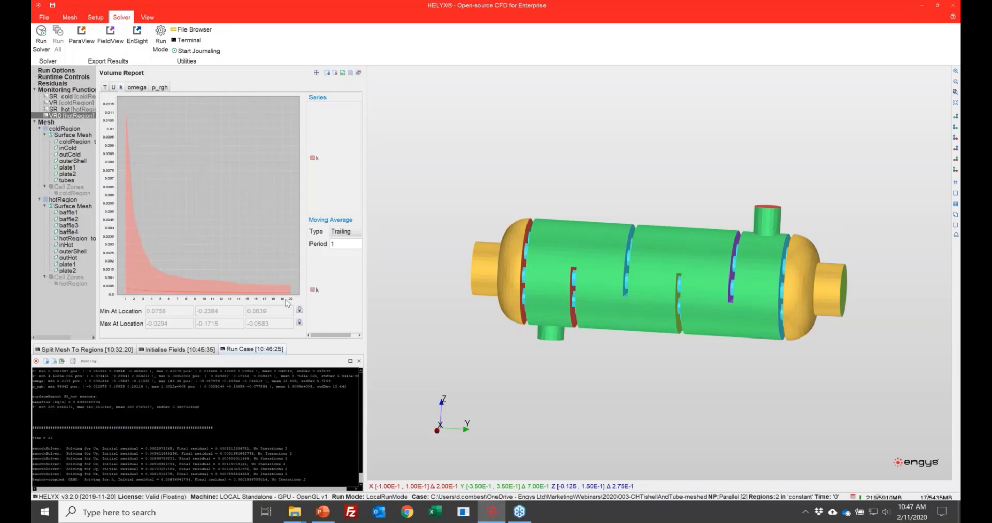
# Step: Display the residuals plot and add a trailing moving average of p_rgh with a period of 25
pyautogui.click(61, 77)
pyautogui.click(57, 84)
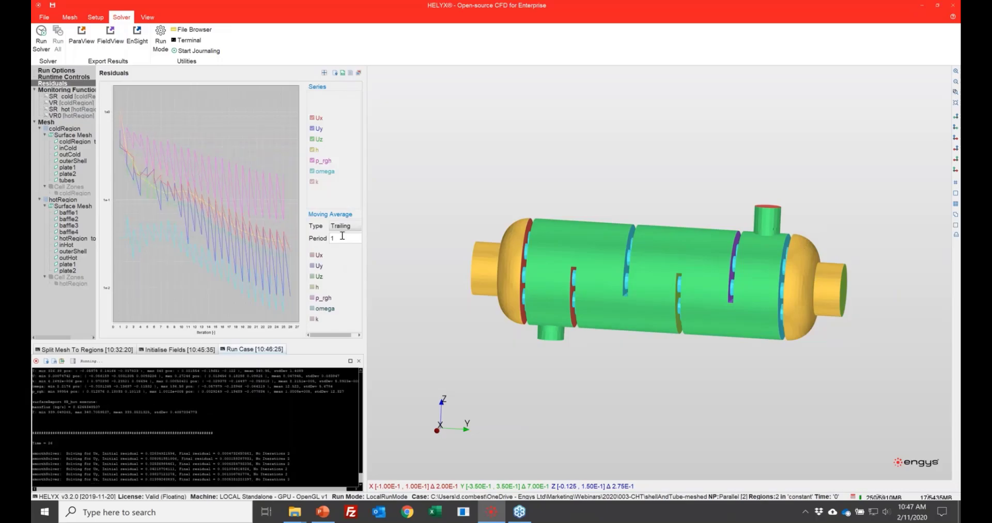
pyautogui.moveTo(398, 228); pyautogui.dragTo(402, 228)
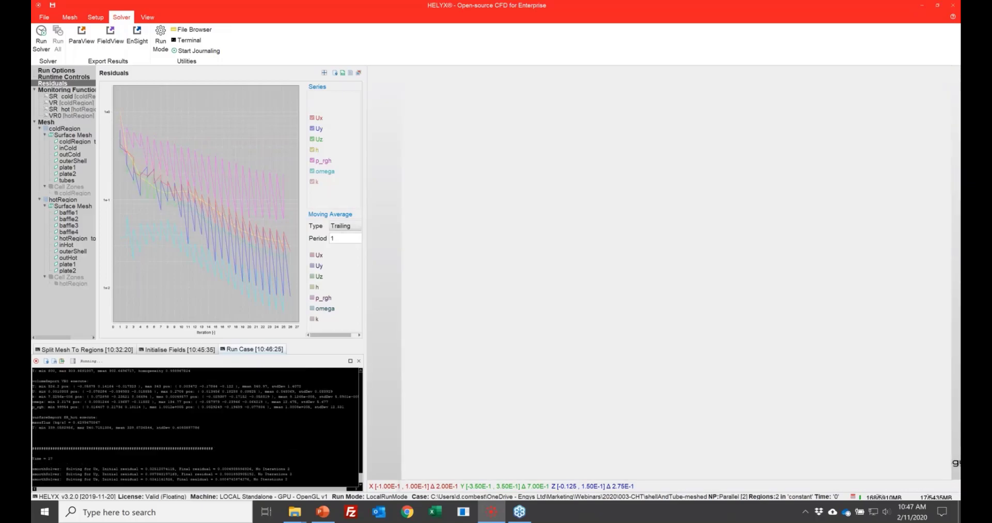
pyautogui.doubleClick(380, 237)
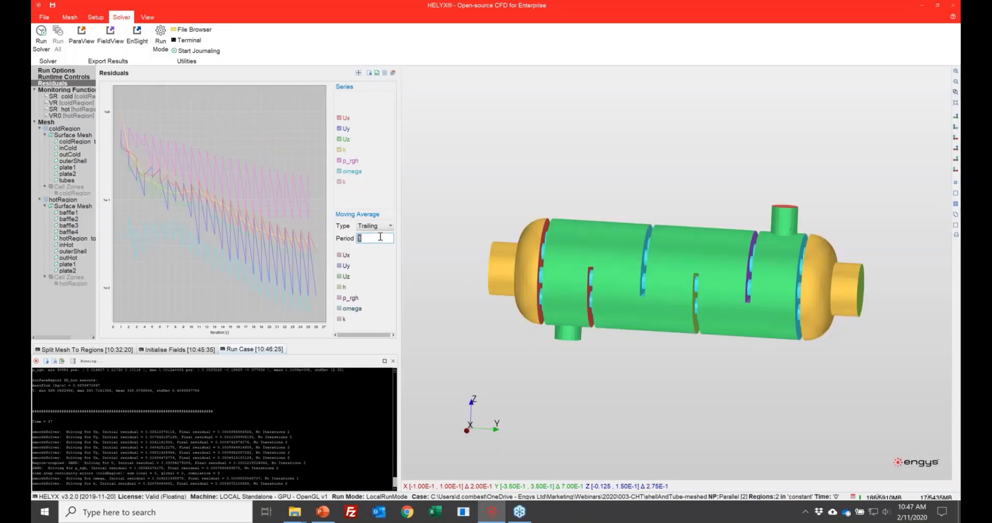
pyautogui.write('25')
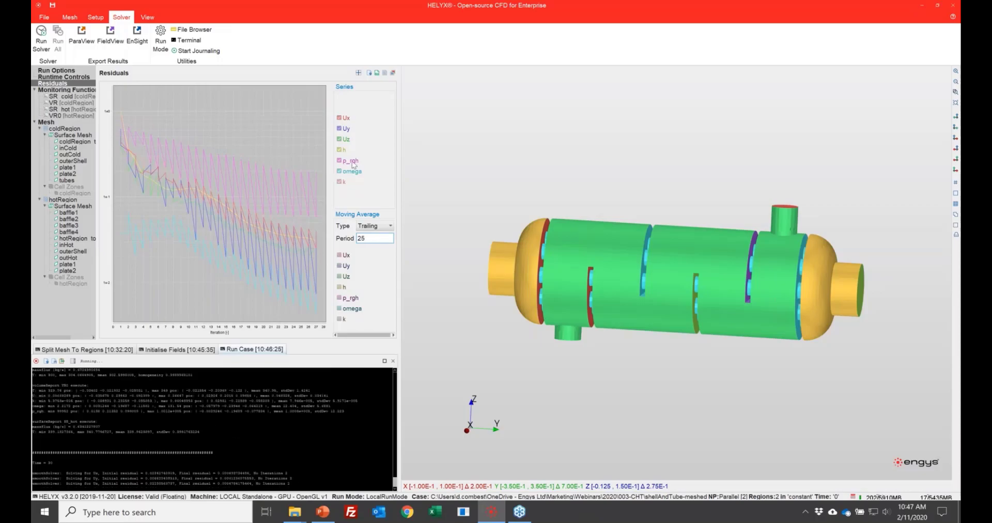
pyautogui.click(340, 298)
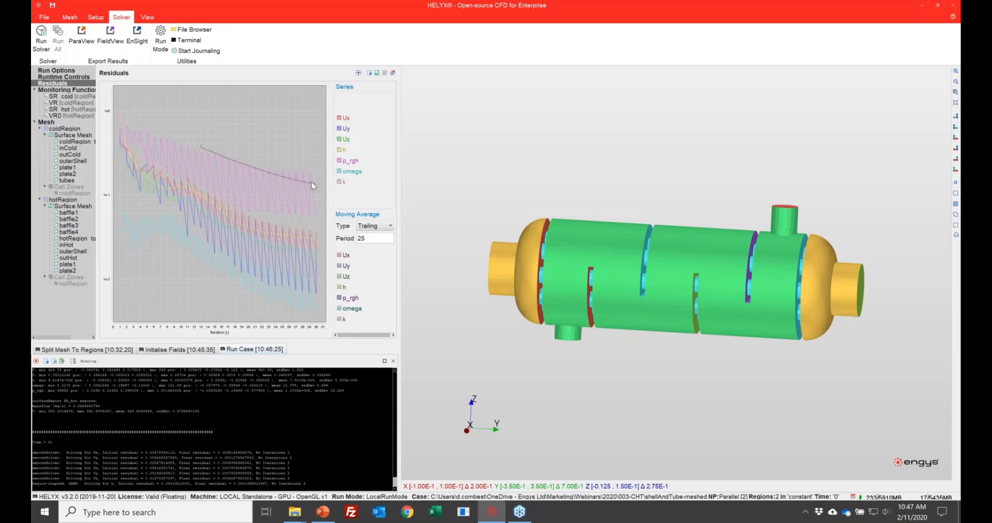
pyautogui.moveTo(316, 185)
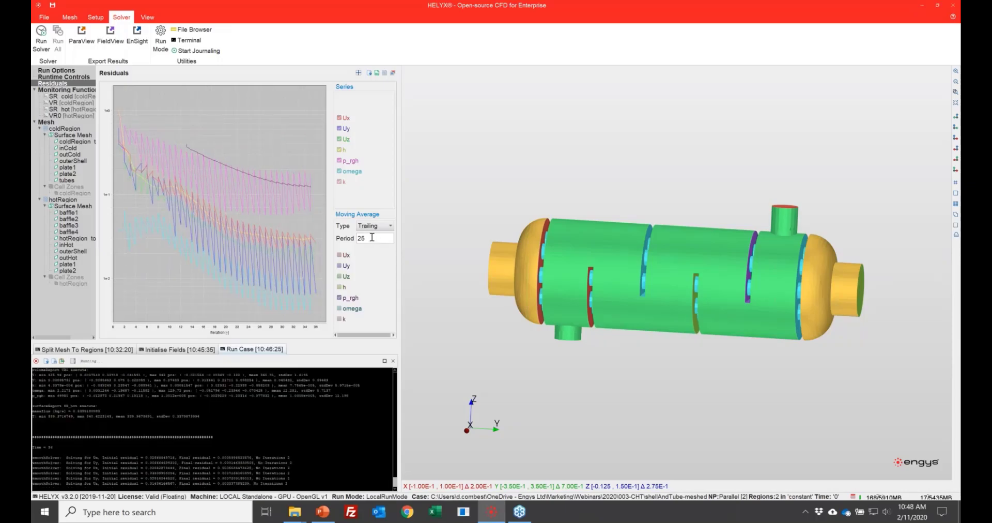
# Step: Display the visualisation objects, widen the object tree and enlarge the settings area above the console
pyautogui.click(147, 17)
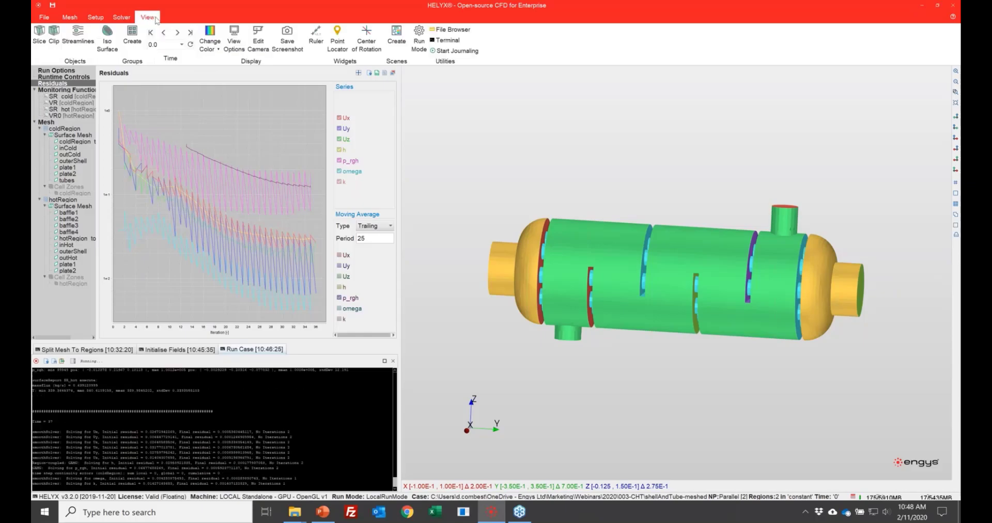
pyautogui.moveTo(97, 176); pyautogui.dragTo(165, 176)
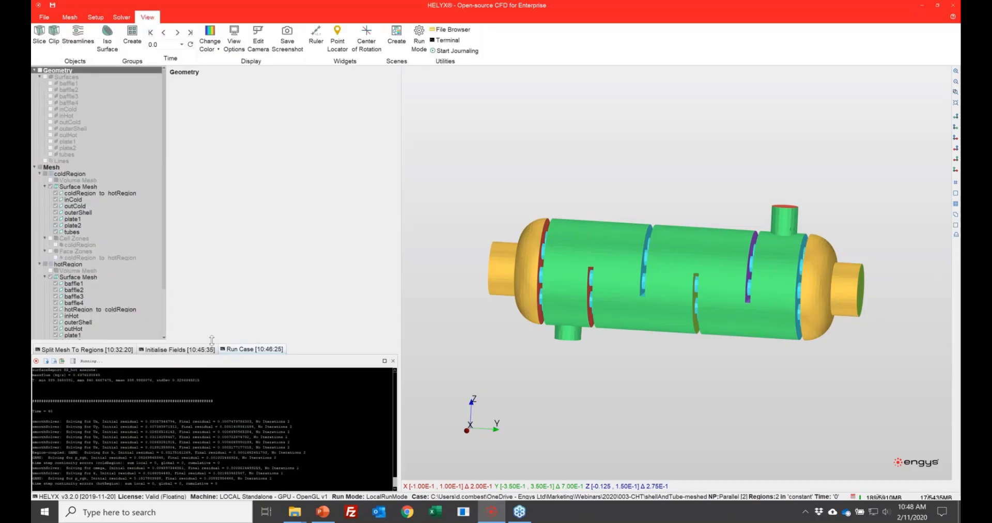
pyautogui.moveTo(212, 404); pyautogui.dragTo(211, 404)
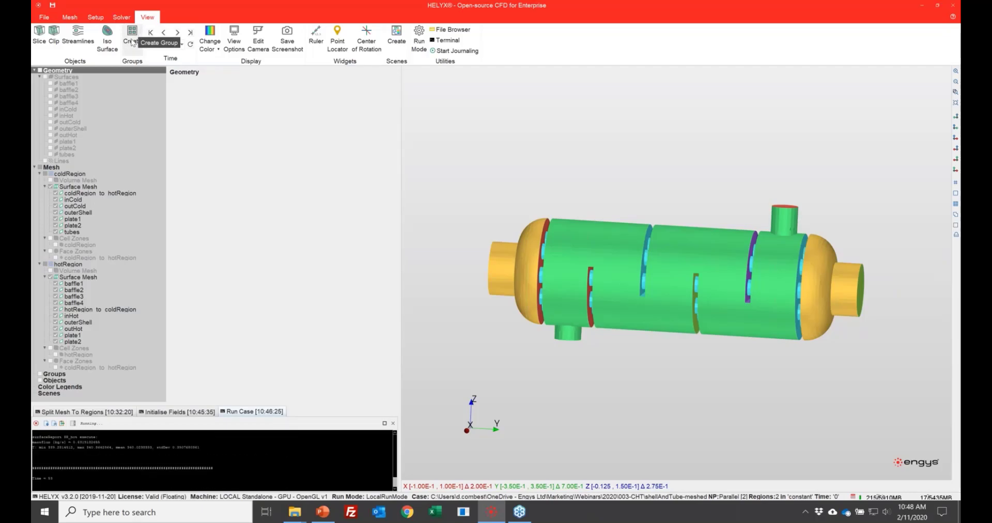
# Step: Start a new visualisation group and name it exchanger
pyautogui.click(133, 42)
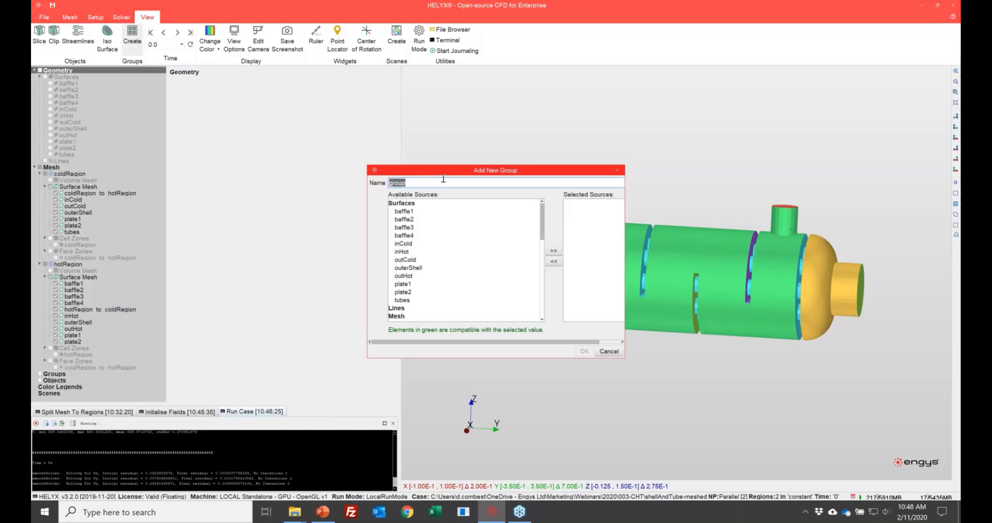
pyautogui.write('h')
pyautogui.press('BackSpace')
pyautogui.write('exchanger')
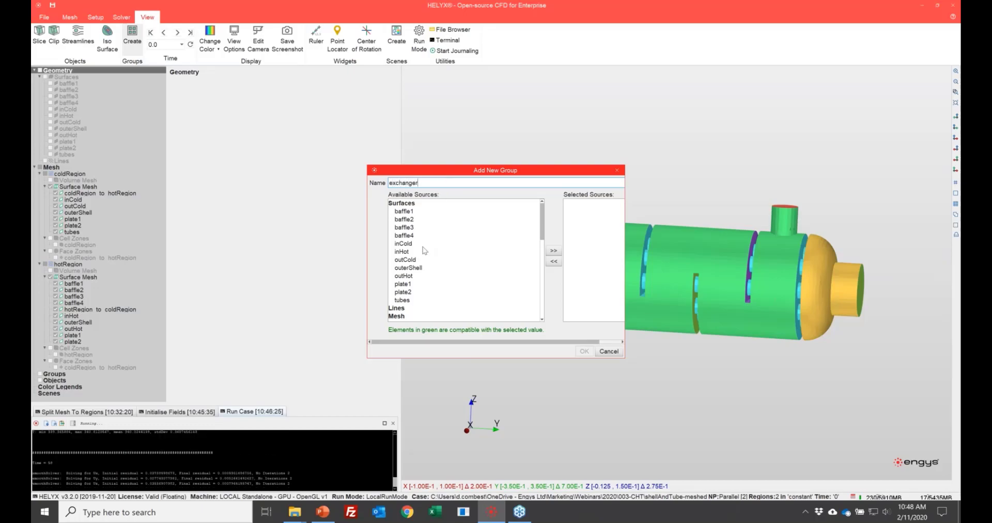
# Step: Select all coldRegion surface mesh patches, from coldRegion_to_hotRegion to tubes, as sources for the exchanger group
pyautogui.scroll(-6, 432, 219)
pyautogui.click(431, 216)
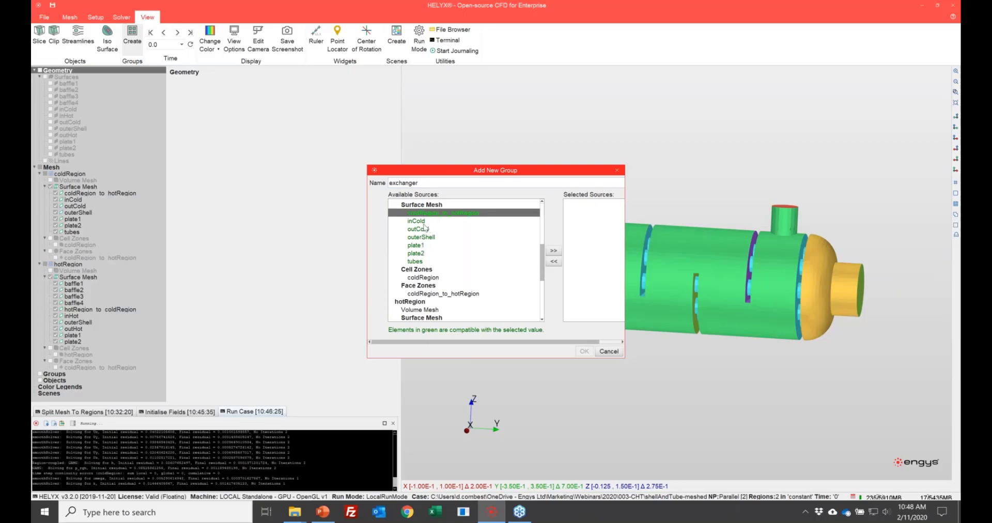
pyautogui.keyDown('shift'); pyautogui.click(425, 262); pyautogui.keyUp('shift')
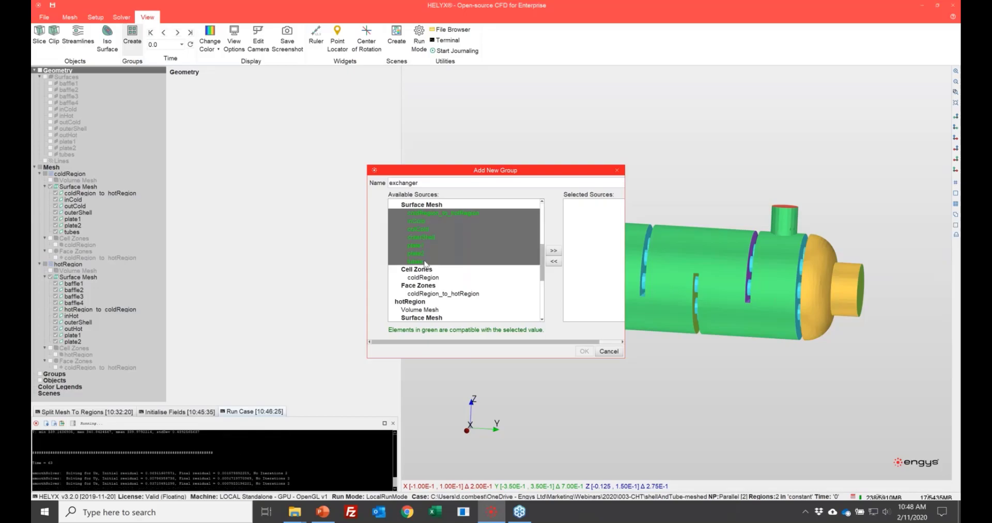
pyautogui.scroll(2, 465, 251)
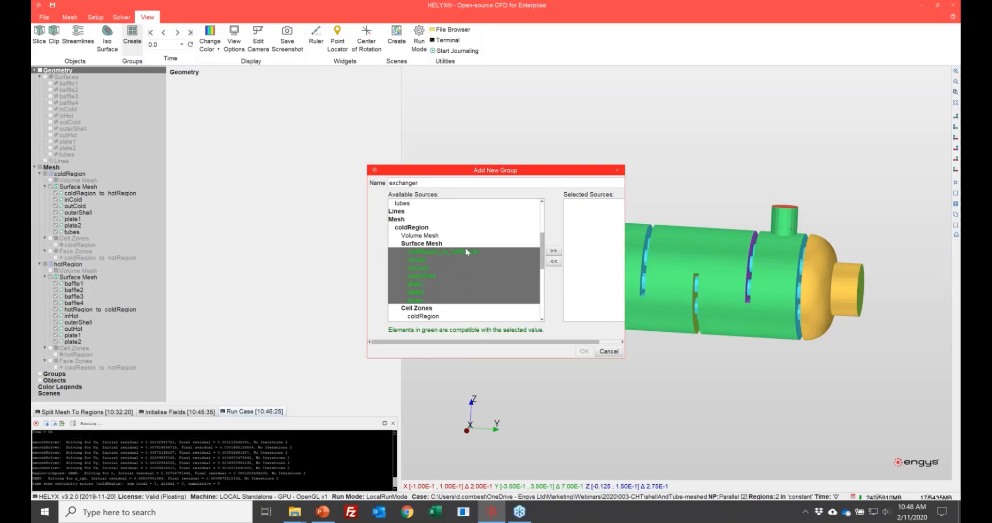
pyautogui.scroll(-5, 465, 247)
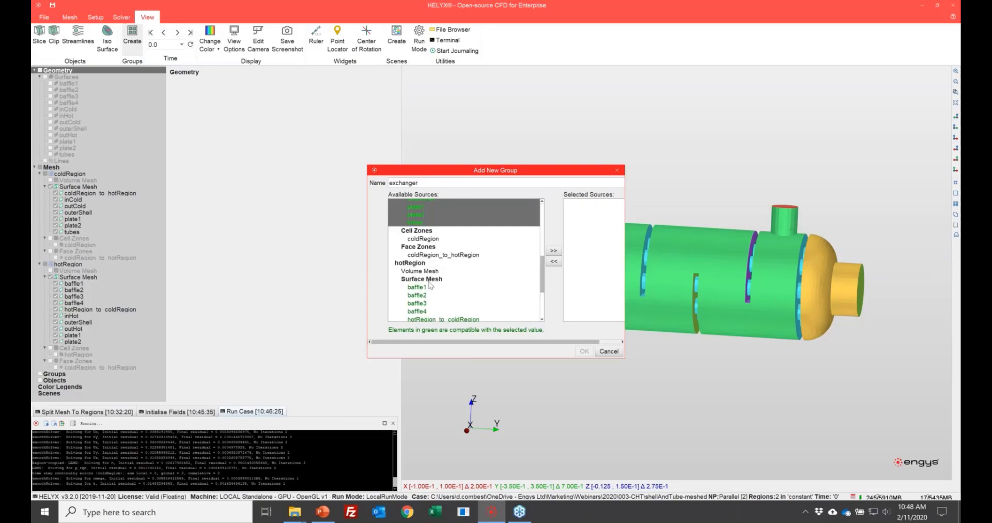
# Step: Add all hotRegion surface mesh patches, baffle1 to plate2, to the selection and create the exchanger group from both regions' patches
pyautogui.click(428, 248)
pyautogui.keyDown('ctrl'); pyautogui.click(424, 264); pyautogui.keyUp('ctrl')
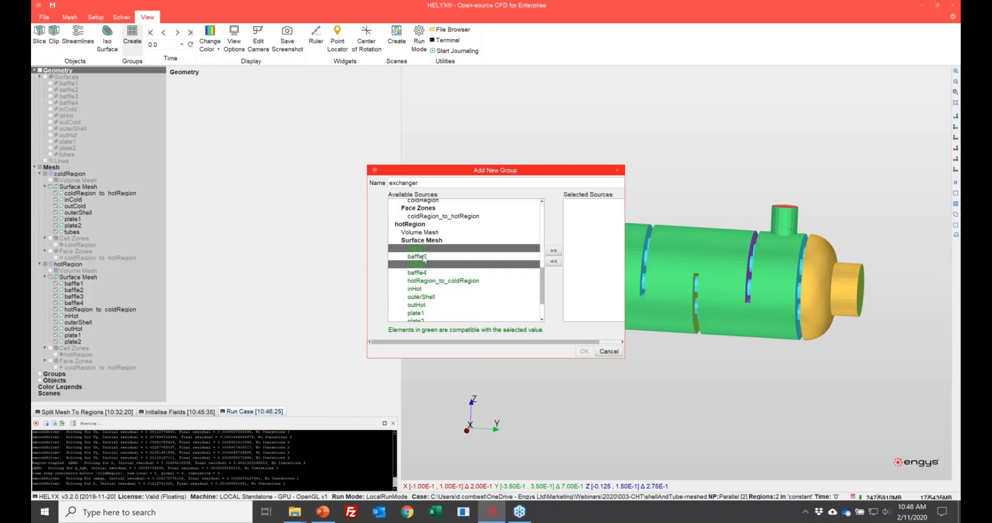
pyautogui.keyDown('ctrl'); pyautogui.moveTo(424, 257); pyautogui.dragTo(423, 307); pyautogui.keyUp('ctrl')
pyautogui.keyDown('ctrl'); pyautogui.click(423, 307); pyautogui.keyUp('ctrl')
pyautogui.scroll(-2, 423, 307)
pyautogui.keyDown('ctrl'); pyautogui.click(421, 267); pyautogui.keyUp('ctrl')
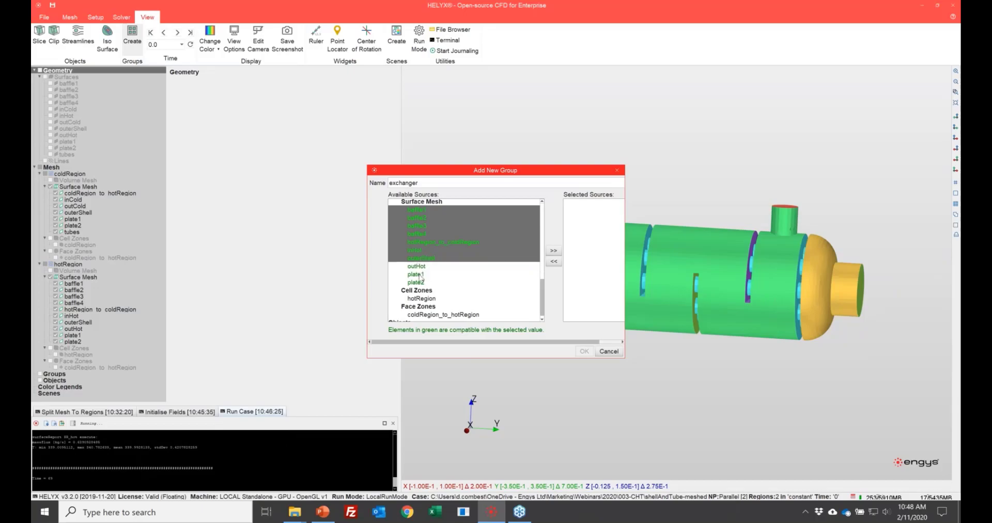
pyautogui.keyDown('ctrl'); pyautogui.click(420, 282); pyautogui.keyUp('ctrl')
pyautogui.keyDown('ctrl'); pyautogui.click(420, 275); pyautogui.keyUp('ctrl')
pyautogui.keyDown('ctrl'); pyautogui.click(422, 266); pyautogui.keyUp('ctrl')
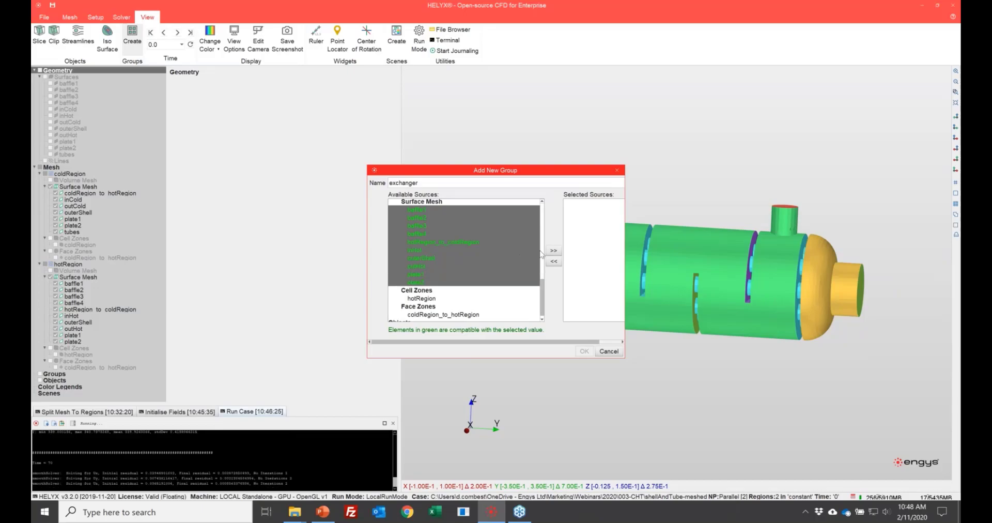
pyautogui.click(554, 251)
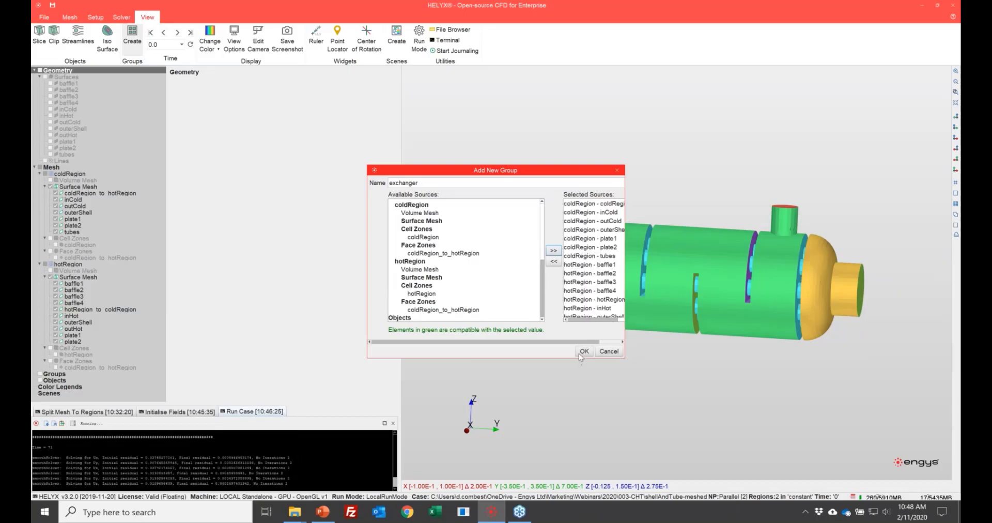
pyautogui.click(584, 352)
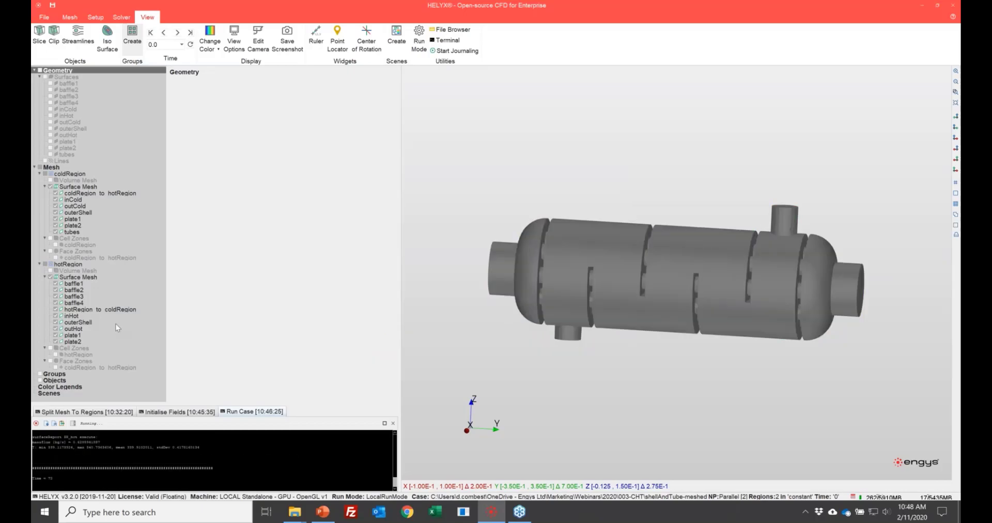
# Step: Set the exchanger group's opacity to 0.1 and hide the surface meshes of coldRegion and hotRegion
pyautogui.click(351, 145)
pyautogui.write('0.1')
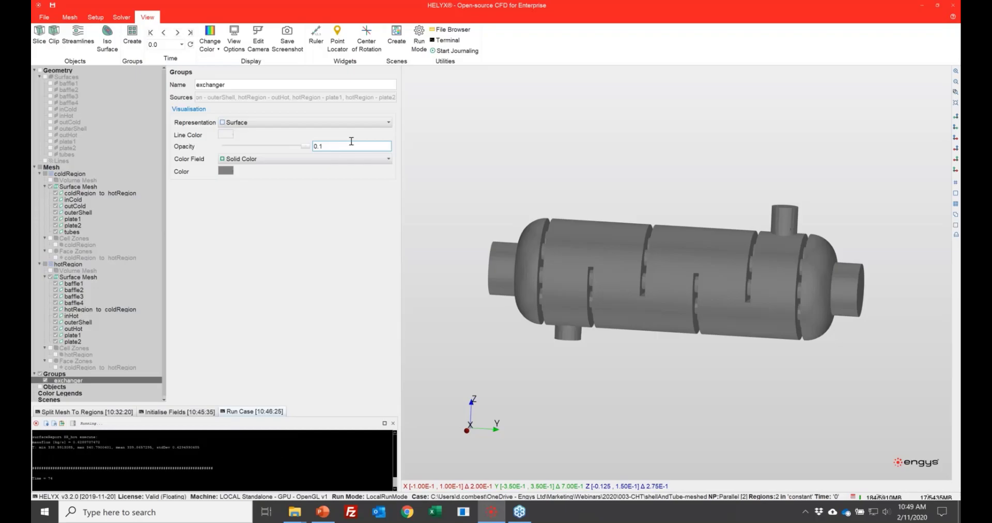
pyautogui.press('Tab')
pyautogui.click(50, 187)
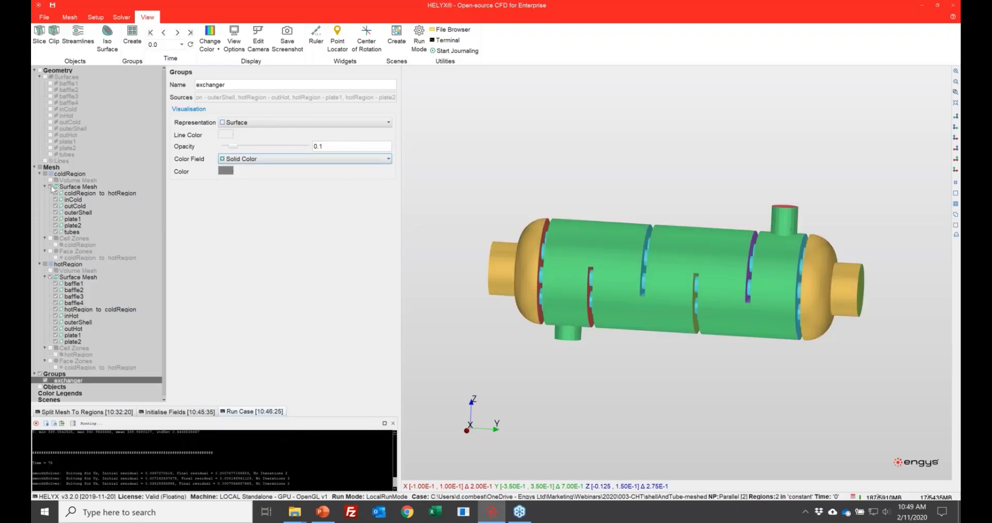
pyautogui.click(50, 277)
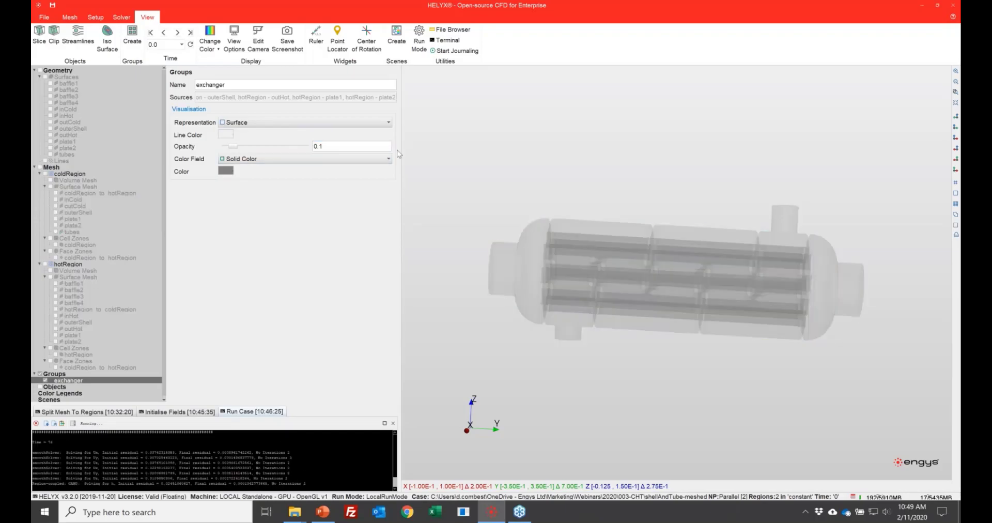
# Step: Orient the view side-on to the transparent exchanger, along the X axis with Z upward
pyautogui.click(314, 159)
pyautogui.click(543, 164)
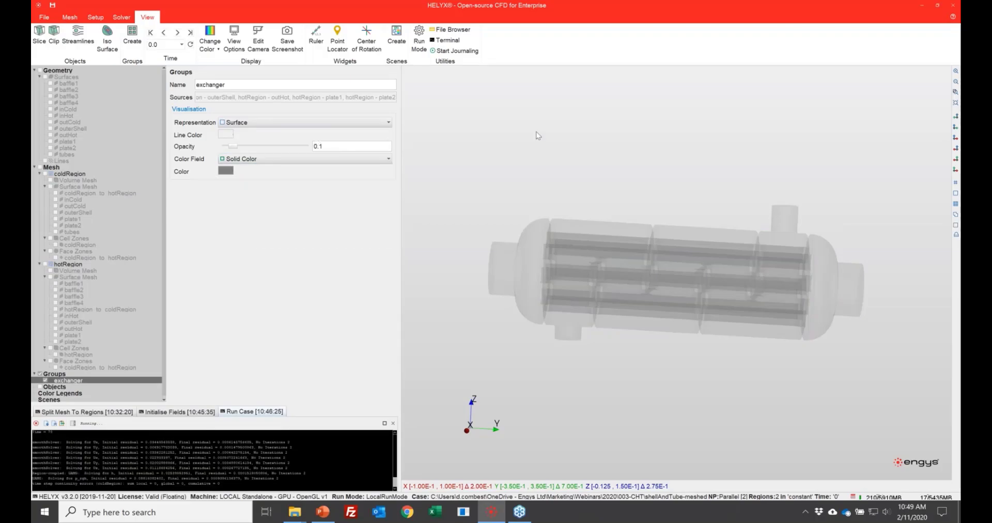
pyautogui.moveTo(538, 162); pyautogui.dragTo(615, 178)
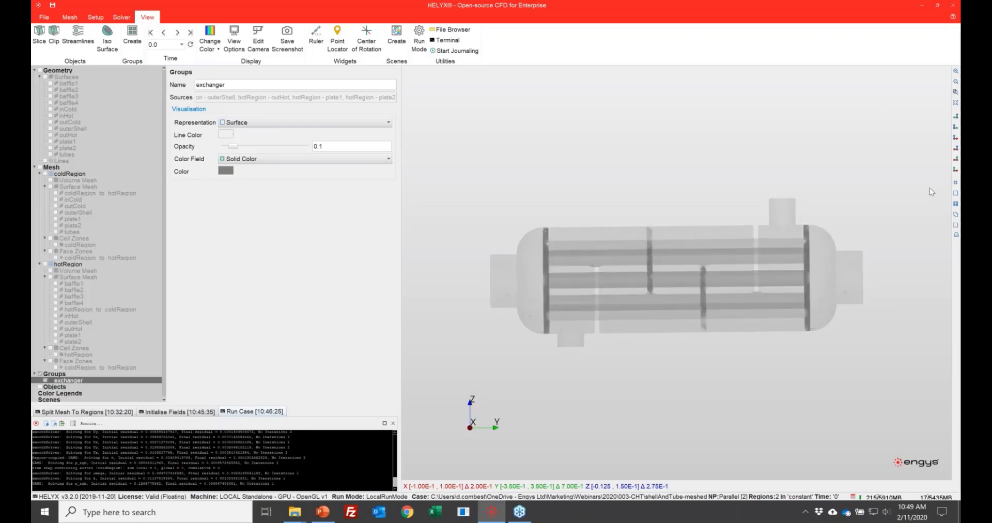
pyautogui.click(956, 128)
pyautogui.click(956, 117)
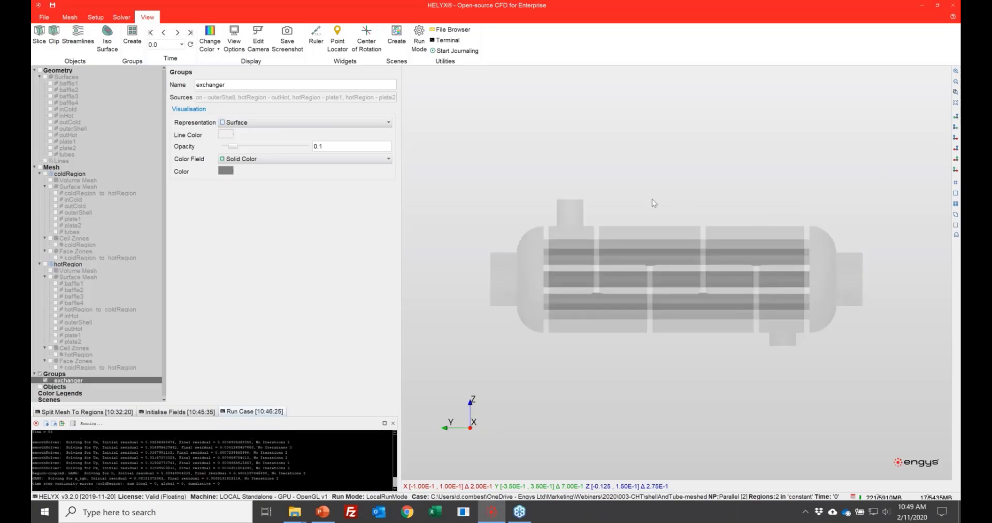
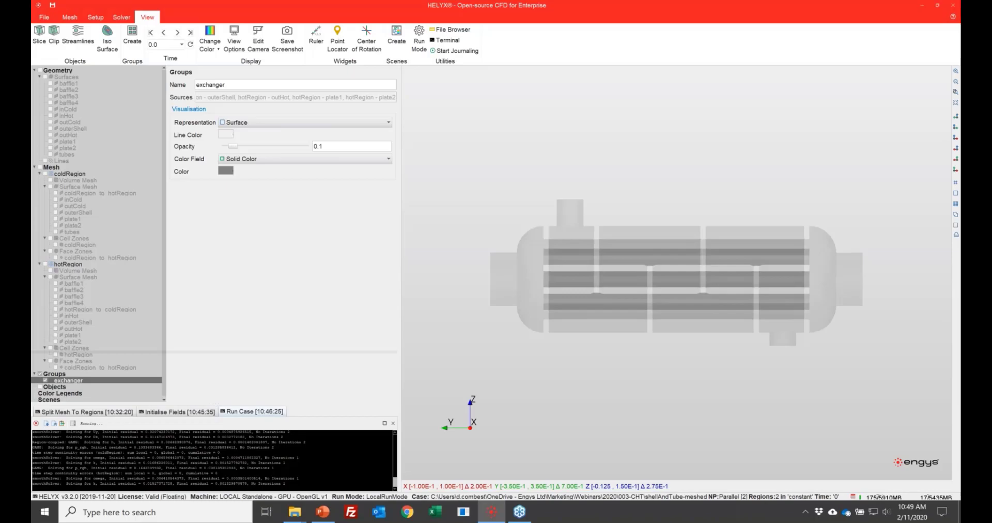
# Step: Enlarge the run console and show only the exchanger group in the 3D view
pyautogui.moveTo(356, 404); pyautogui.dragTo(357, 354)
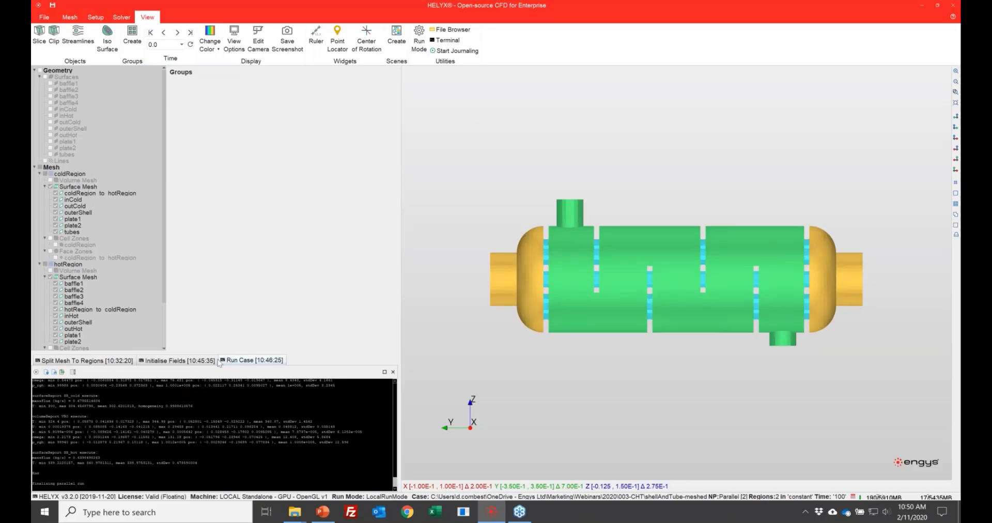
pyautogui.scroll(-3, 68, 332)
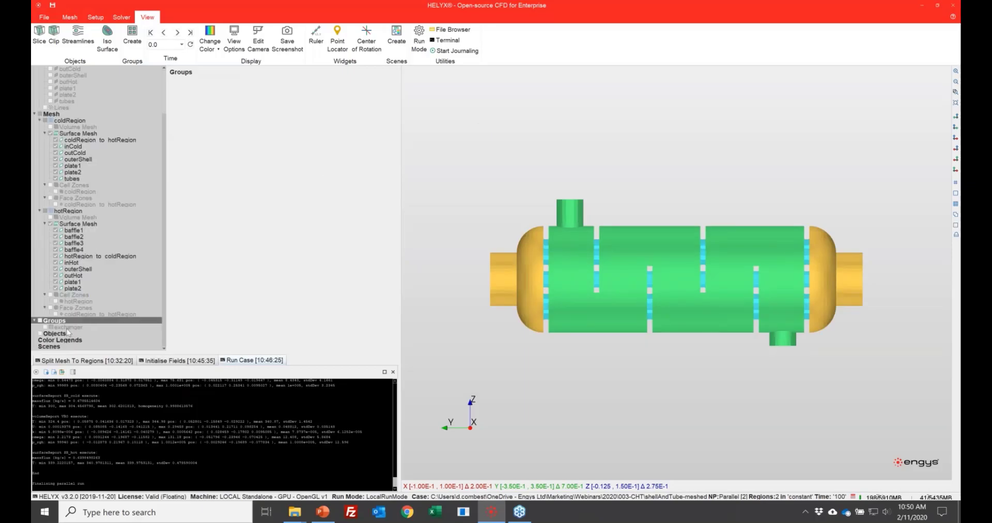
pyautogui.click(67, 329)
pyautogui.rightClick(69, 331)
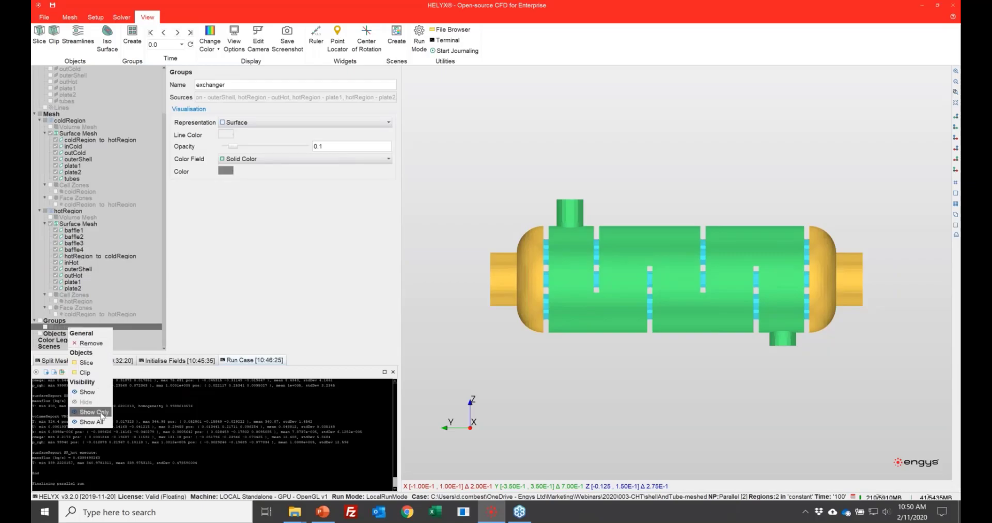
pyautogui.click(102, 412)
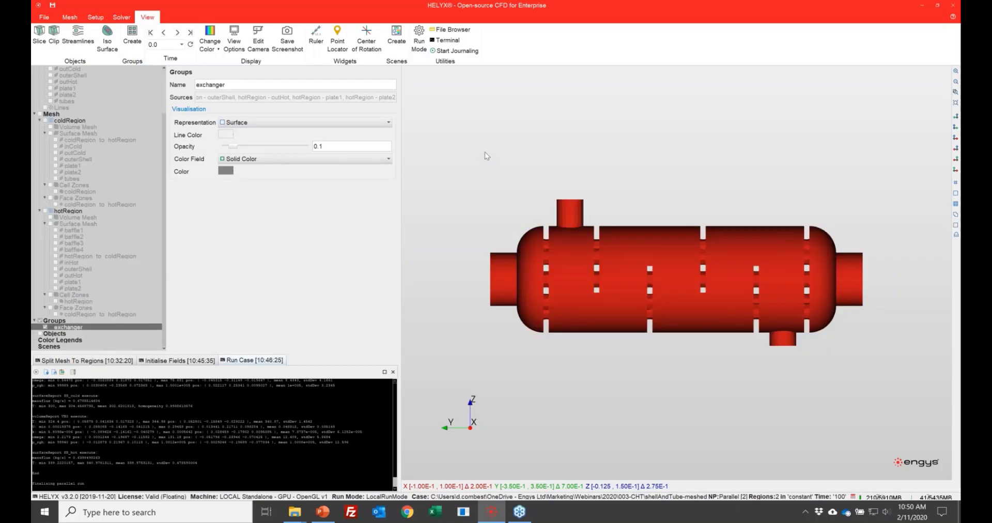
pyautogui.click(485, 153)
# Step: Examine which sources are available for new streamlines, a new slice and a new iso-surface, without creating any of them
pyautogui.click(73, 36)
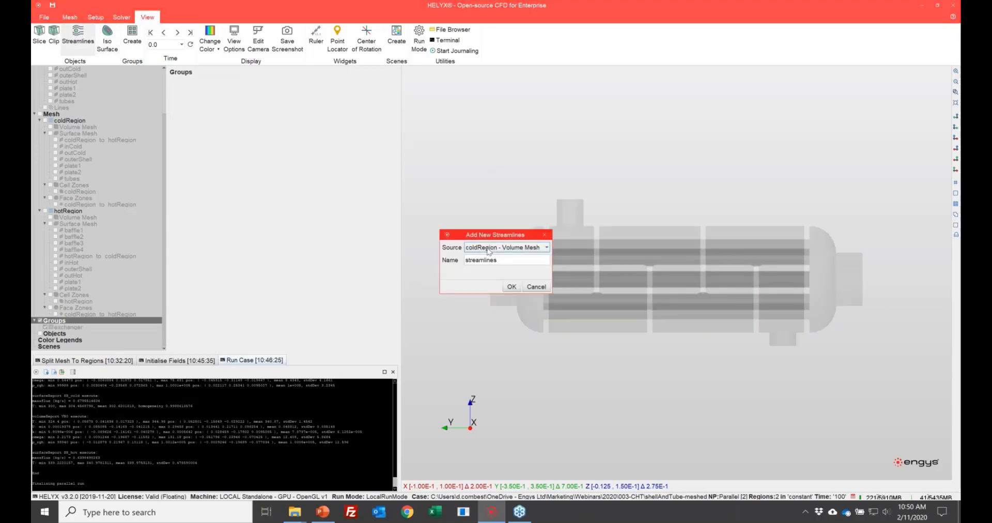
pyautogui.moveTo(496, 235); pyautogui.dragTo(324, 142)
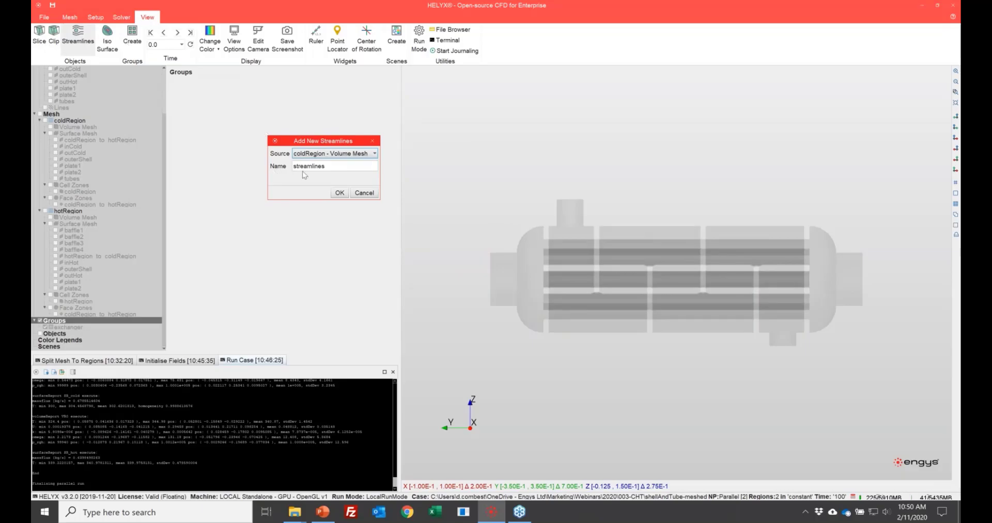
pyautogui.click(339, 156)
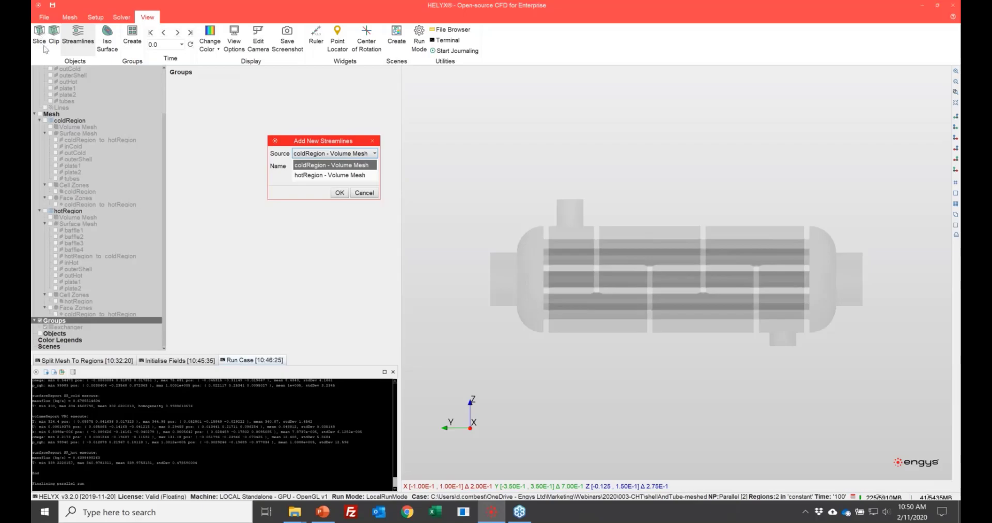
pyautogui.click(372, 142)
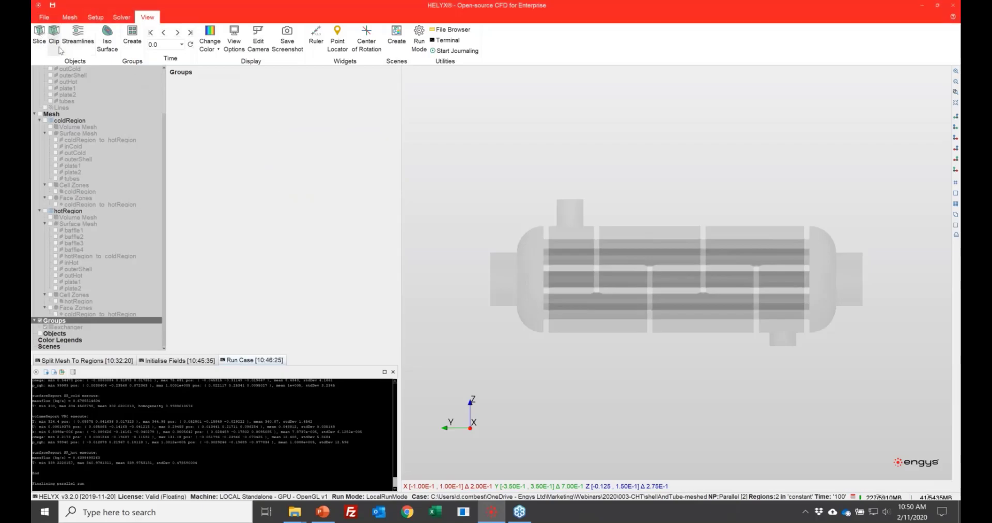
pyautogui.click(40, 33)
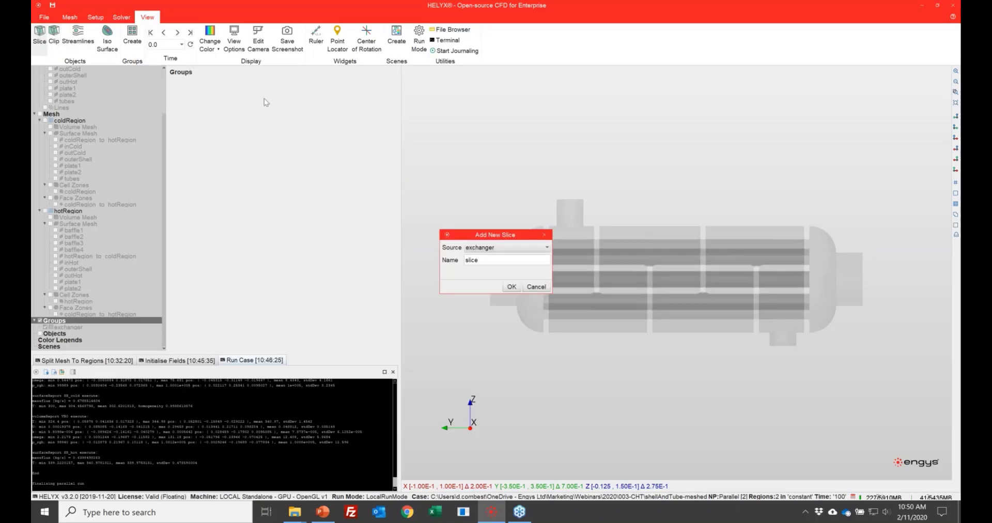
pyautogui.click(485, 248)
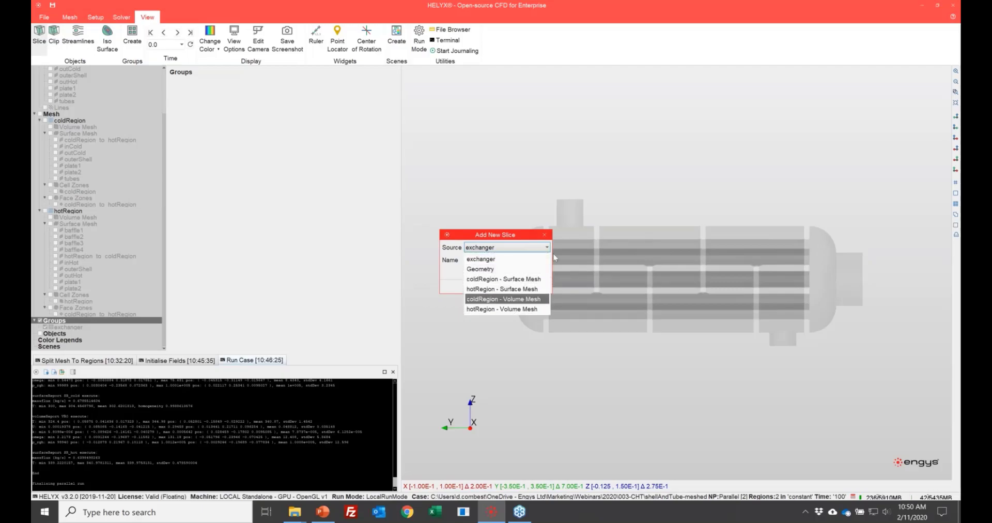
pyautogui.click(544, 236)
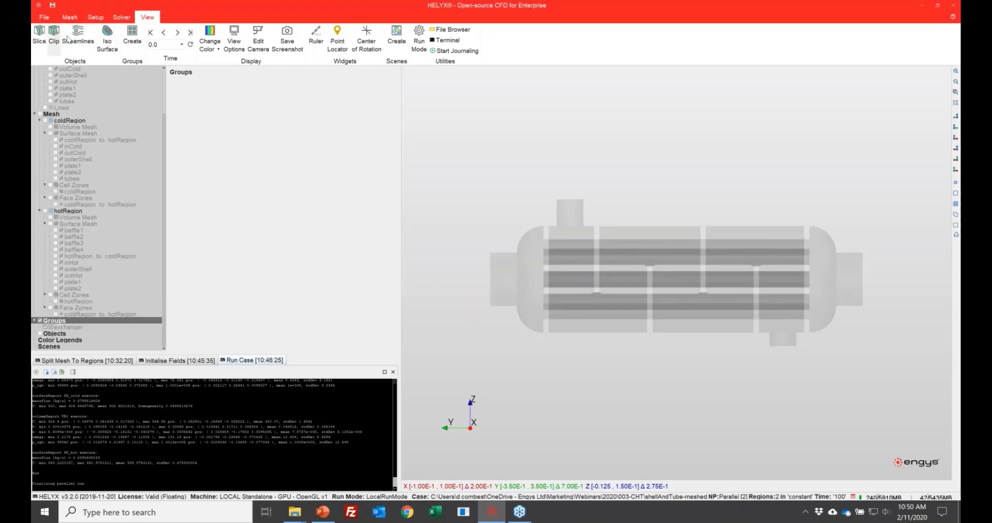
pyautogui.click(107, 32)
pyautogui.click(494, 248)
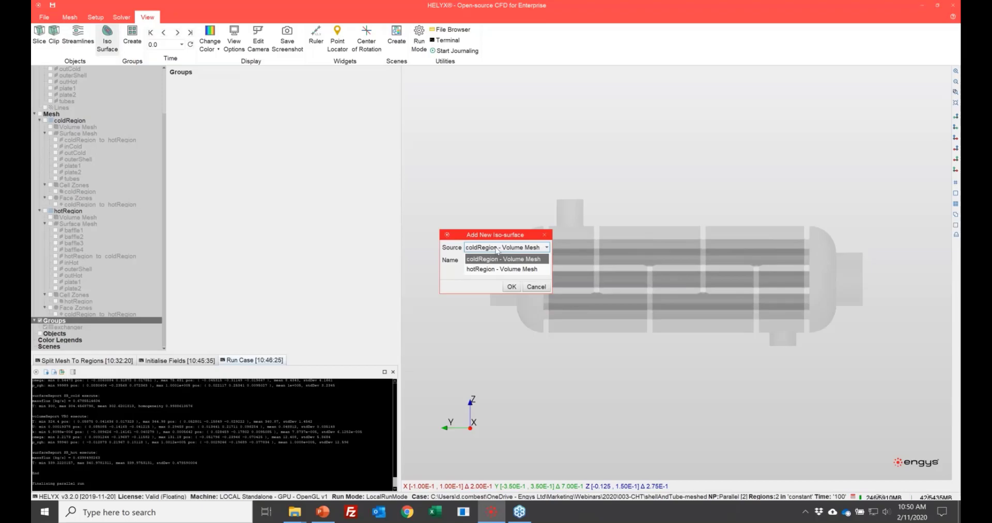
pyautogui.click(546, 237)
pyautogui.click(546, 236)
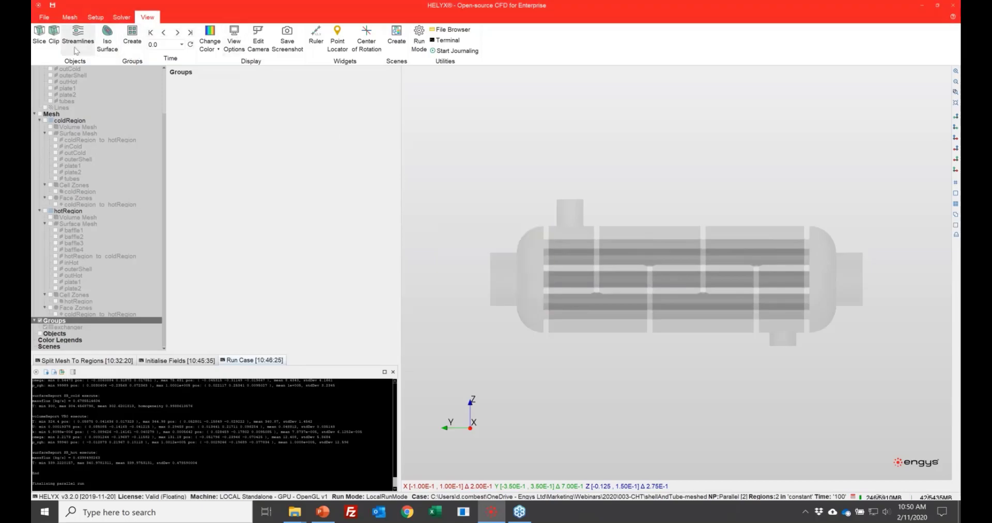
# Step: Create a streamlines object from the hotRegion volume mesh, accepting the internal mesh load with Decompose Polyhedra
pyautogui.click(78, 41)
pyautogui.click(485, 250)
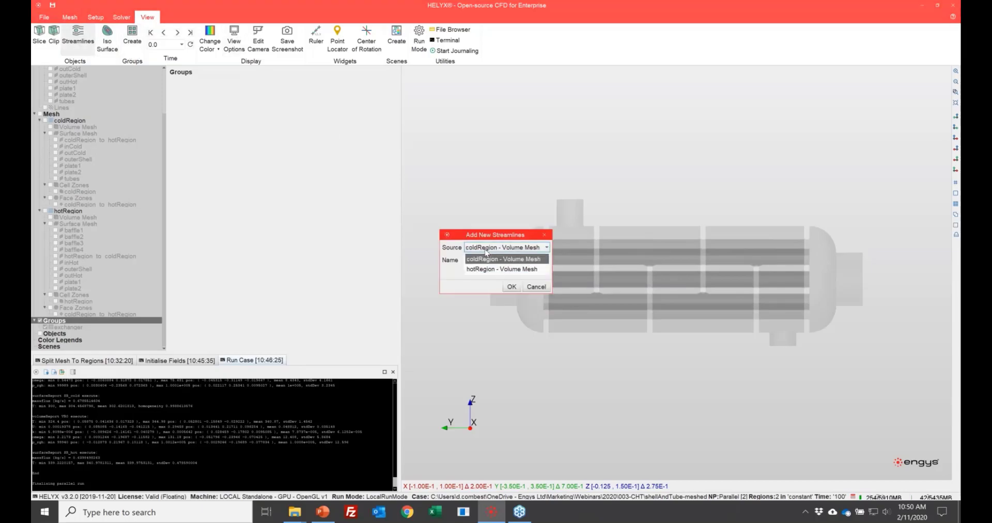
pyautogui.click(490, 234)
pyautogui.moveTo(526, 236); pyautogui.dragTo(349, 151)
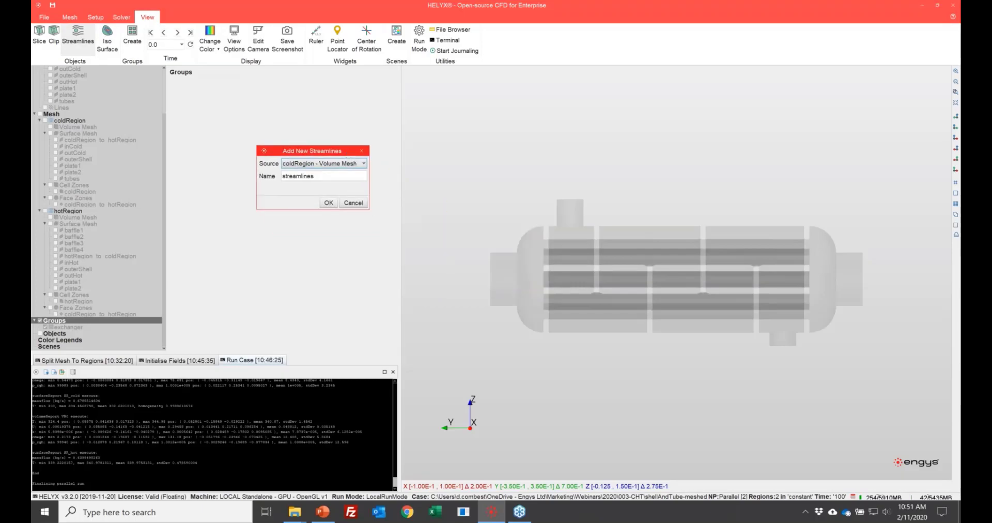
pyautogui.click(336, 163)
pyautogui.click(325, 182)
pyautogui.click(329, 202)
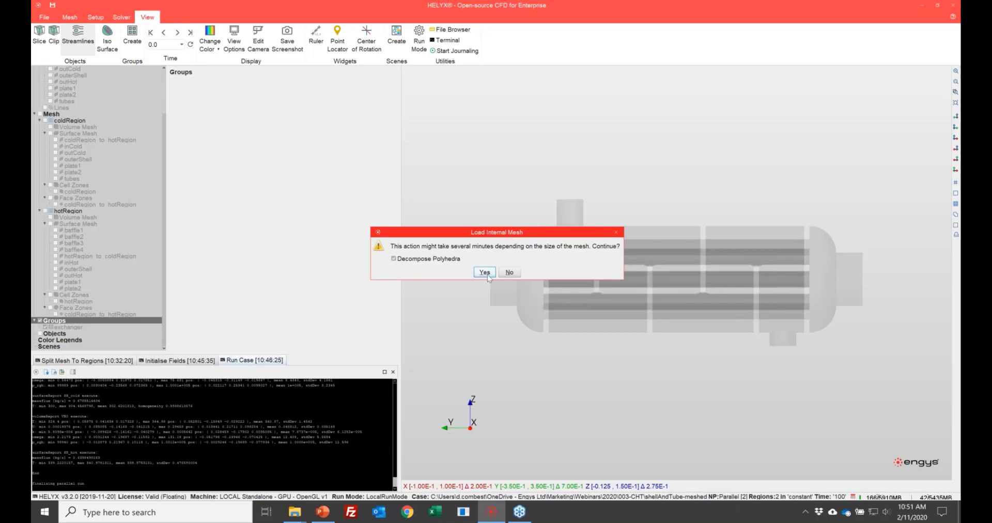
pyautogui.click(484, 272)
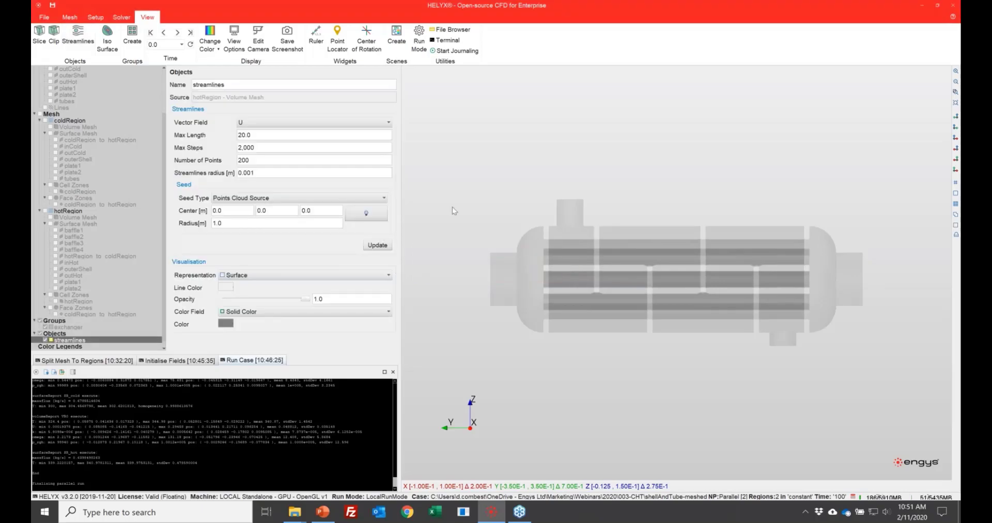
# Step: Seed the streamlines with a Patch Source on the hotRegion inHot patch and update them
pyautogui.click(318, 200)
pyautogui.click(318, 204)
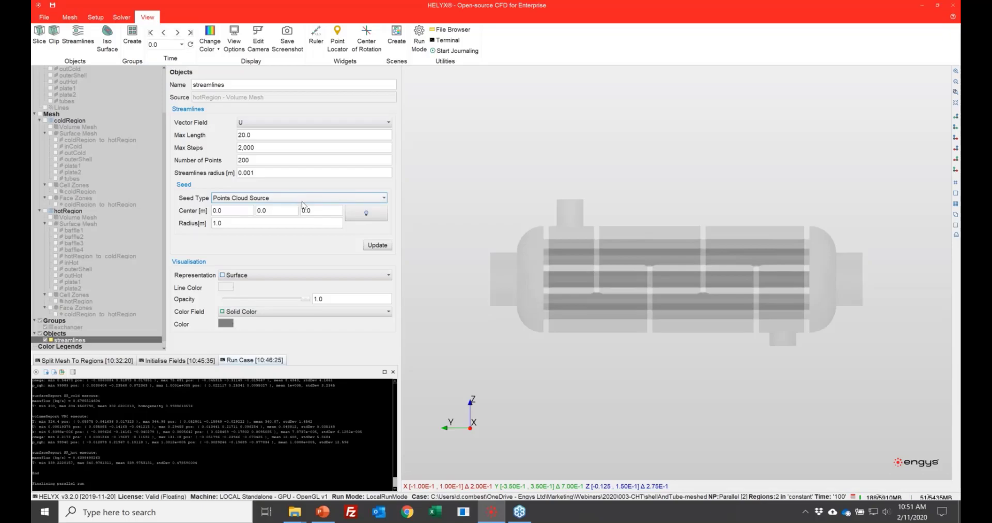
pyautogui.click(297, 199)
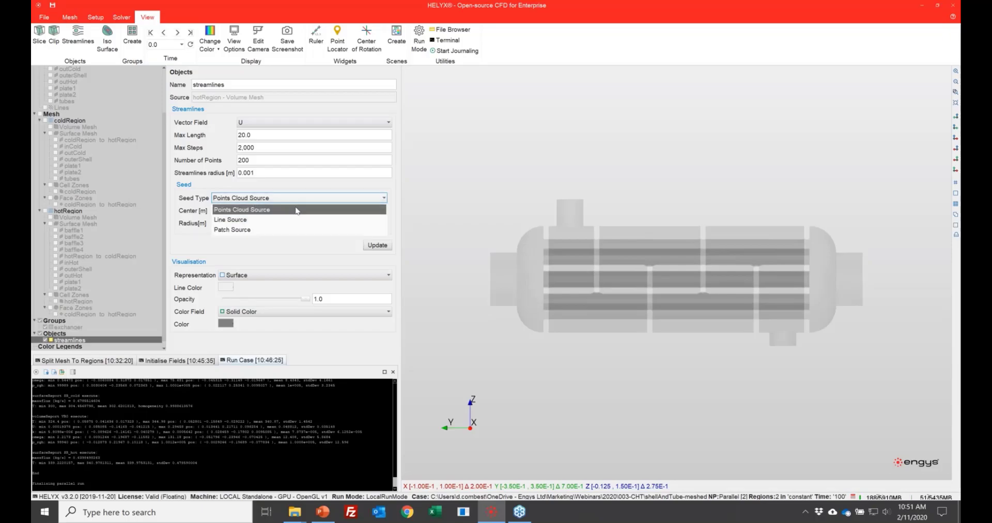
pyautogui.click(310, 230)
pyautogui.click(342, 211)
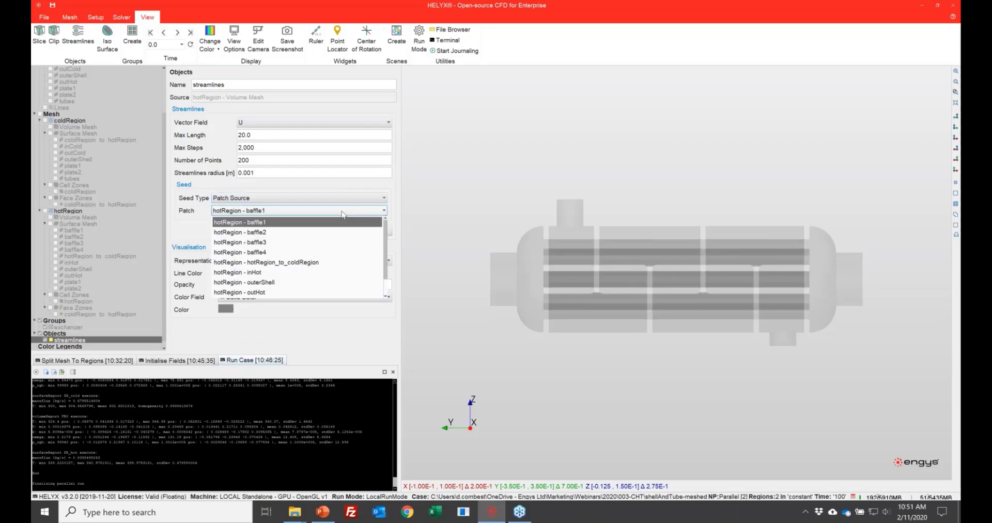
pyautogui.scroll(-1, 339, 271)
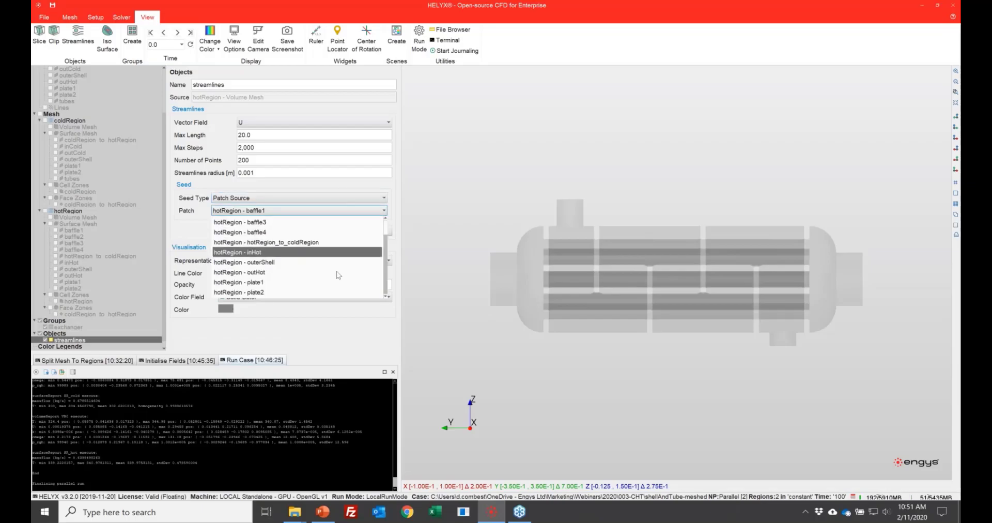
pyautogui.click(318, 254)
pyautogui.click(383, 231)
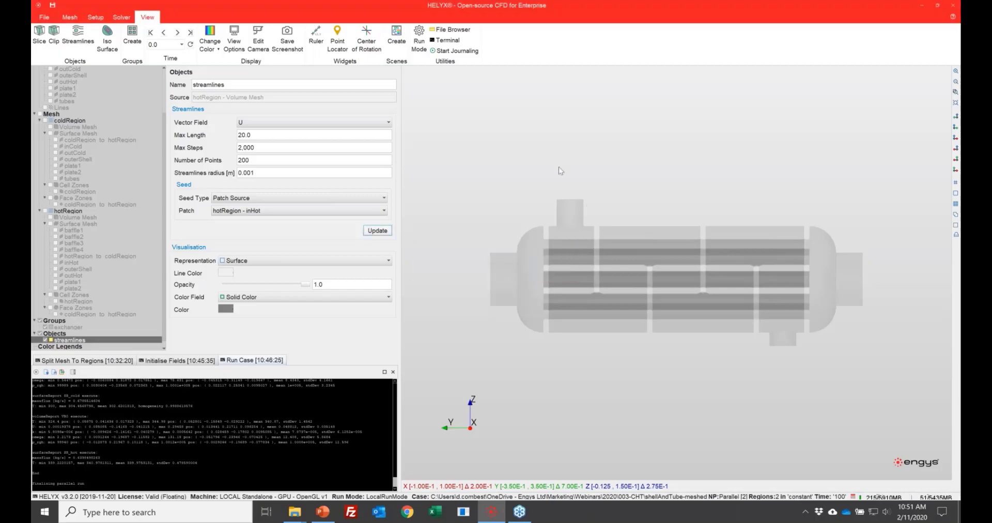
# Step: Color the streamlines by temperature T and load the last time step, 100.0
pyautogui.moveTo(558, 167); pyautogui.dragTo(406, 137)
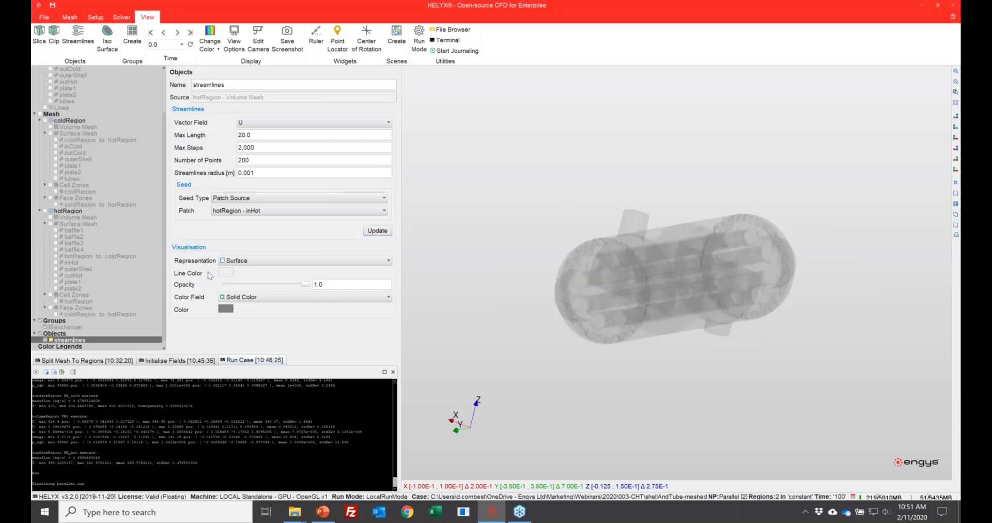
pyautogui.click(250, 298)
pyautogui.scroll(-2, 260, 341)
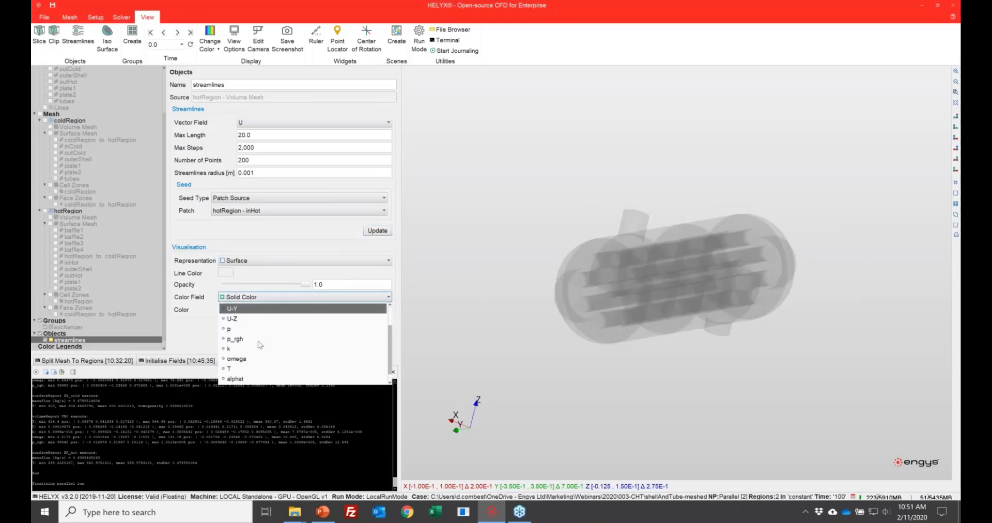
pyautogui.click(243, 369)
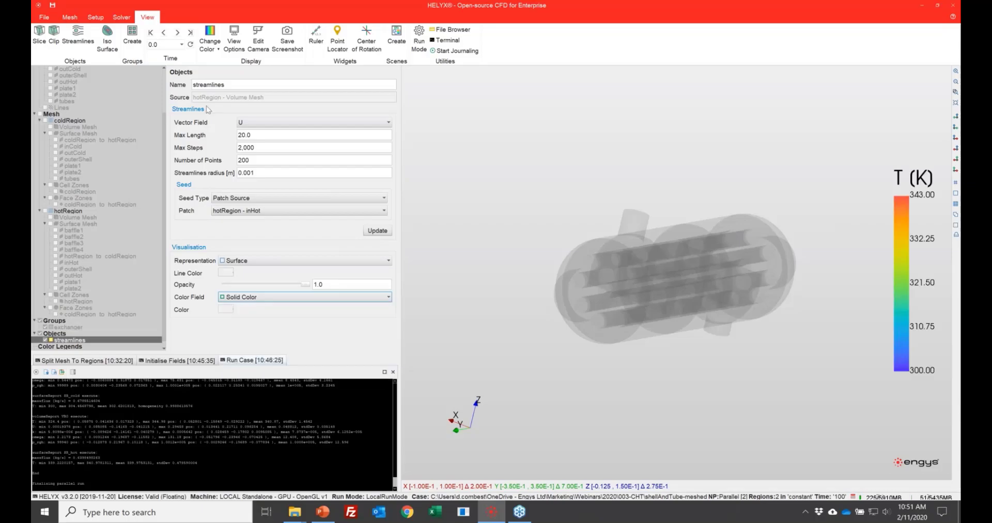
pyautogui.click(190, 33)
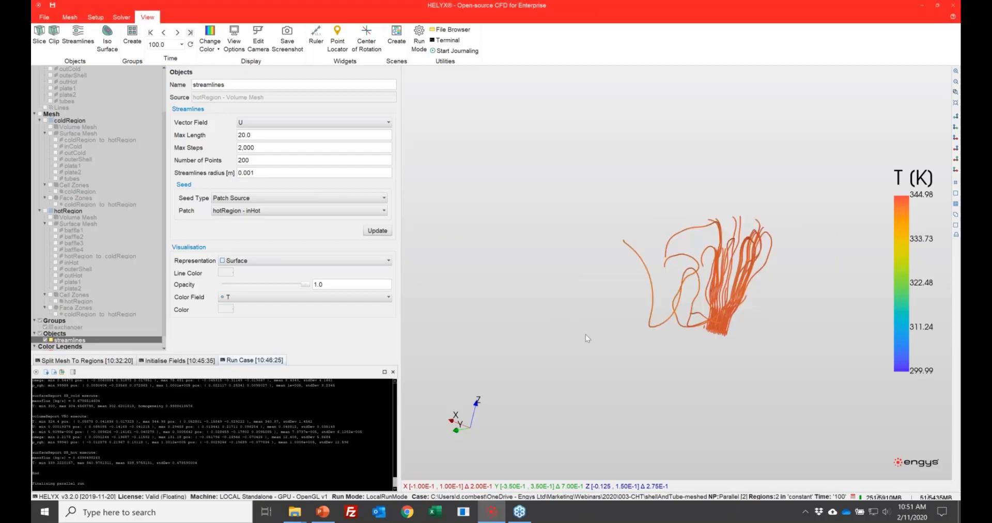
# Step: Show the transparent exchanger group again around the streamlines and view them close up from an angle
pyautogui.click(61, 328)
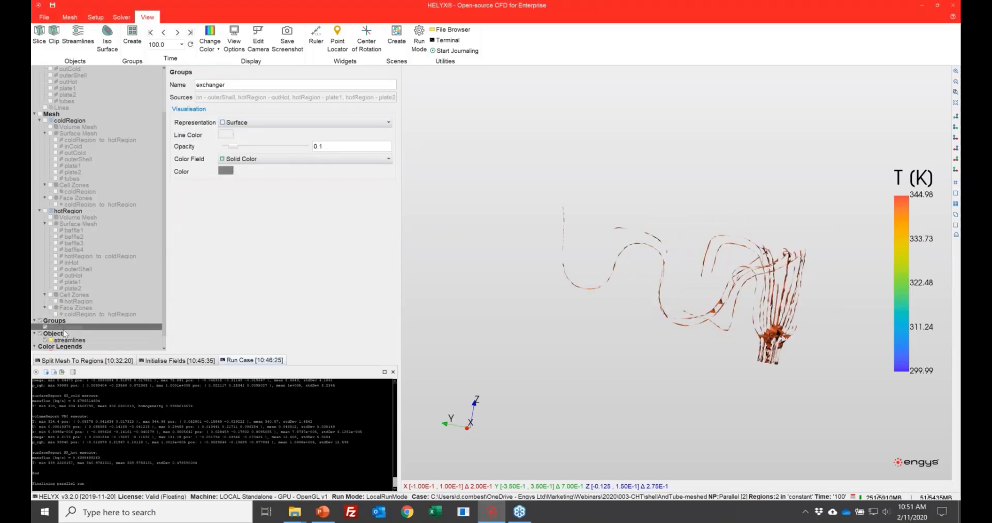
pyautogui.rightClick(63, 330)
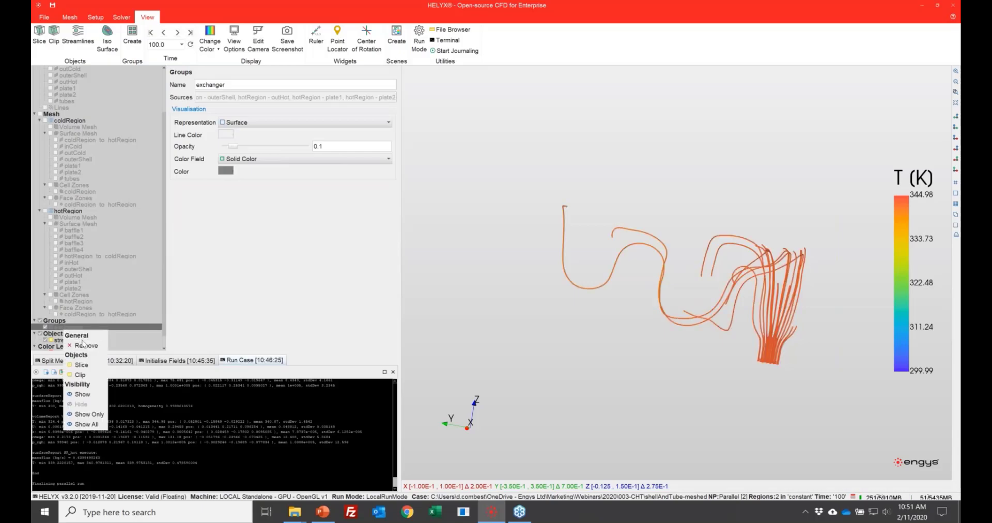
pyautogui.click(92, 394)
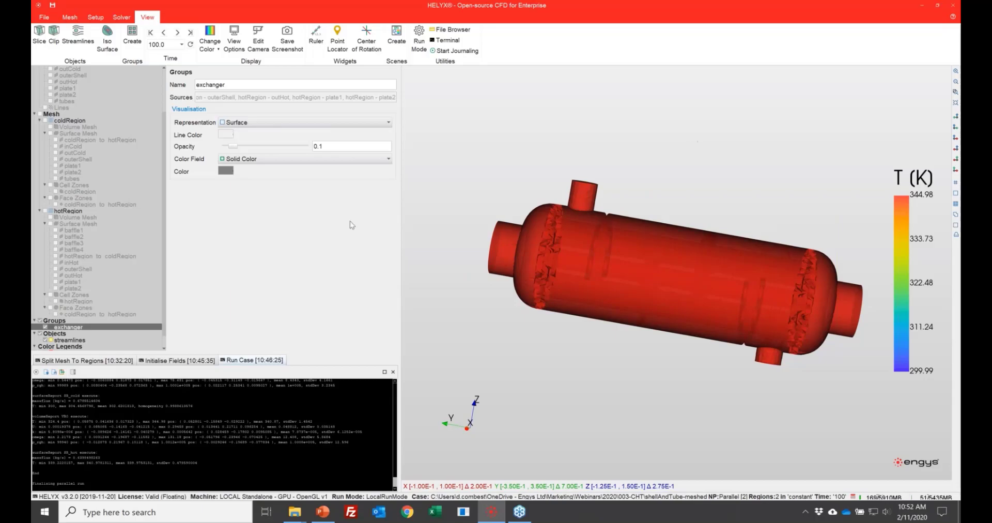
pyautogui.click(88, 308)
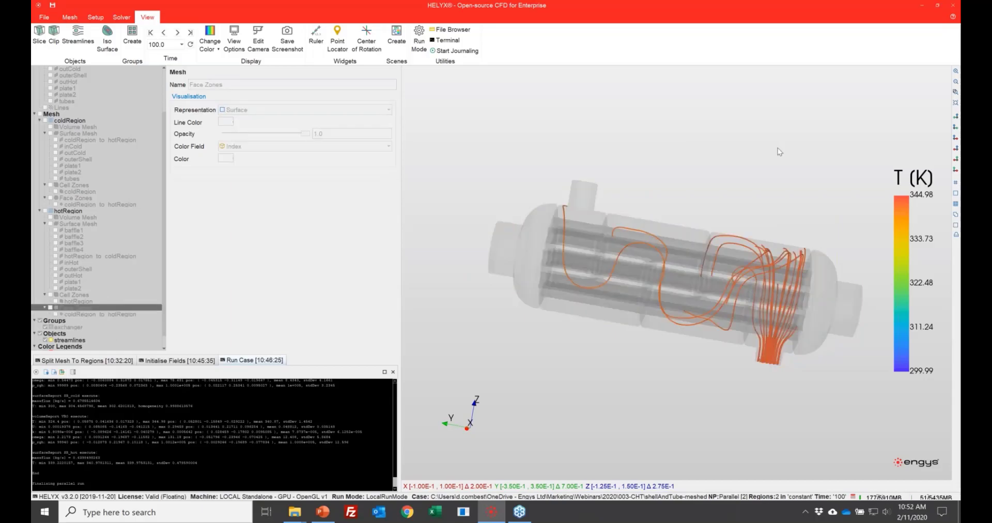
pyautogui.moveTo(773, 138); pyautogui.dragTo(658, 109)
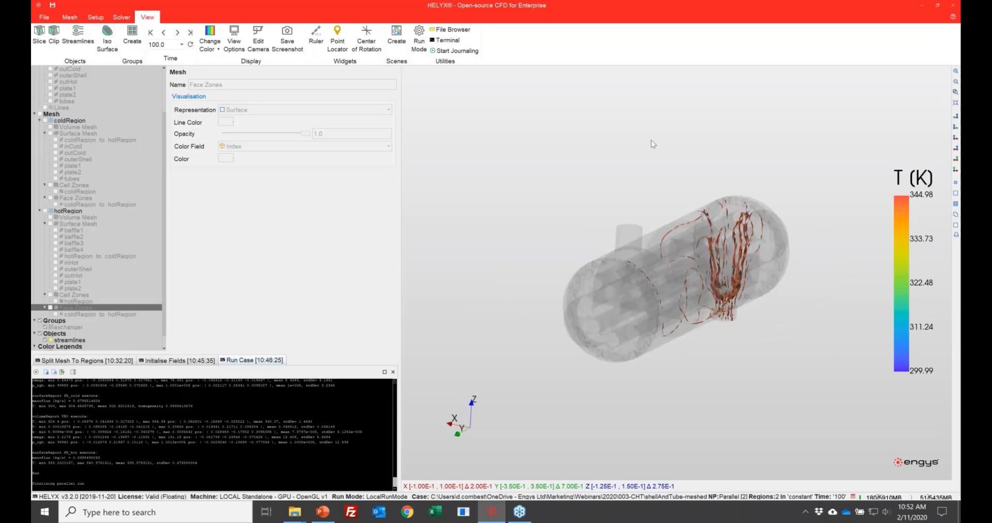
pyautogui.scroll(5, 677, 213)
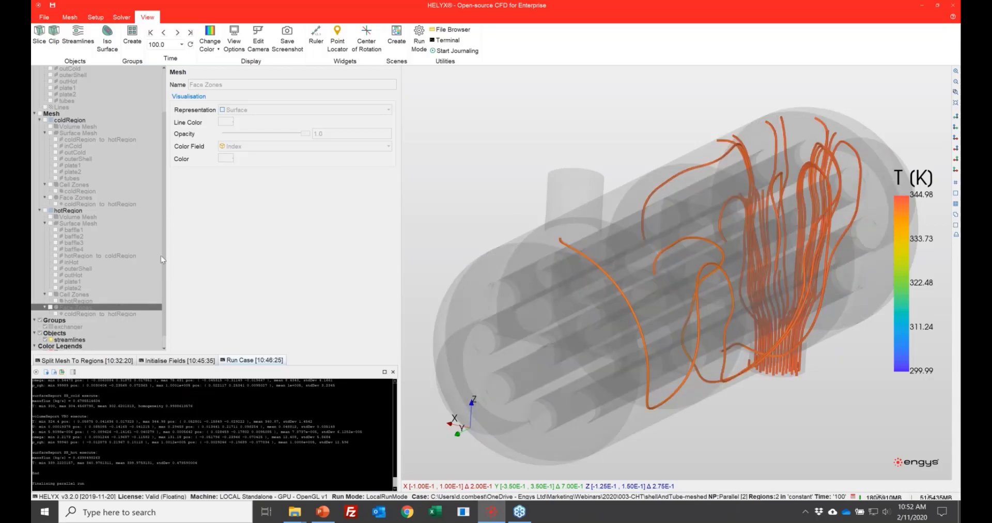
# Step: Change the streamlines' color field to the velocity magnitude U-Mag
pyautogui.scroll(-1, 160, 238)
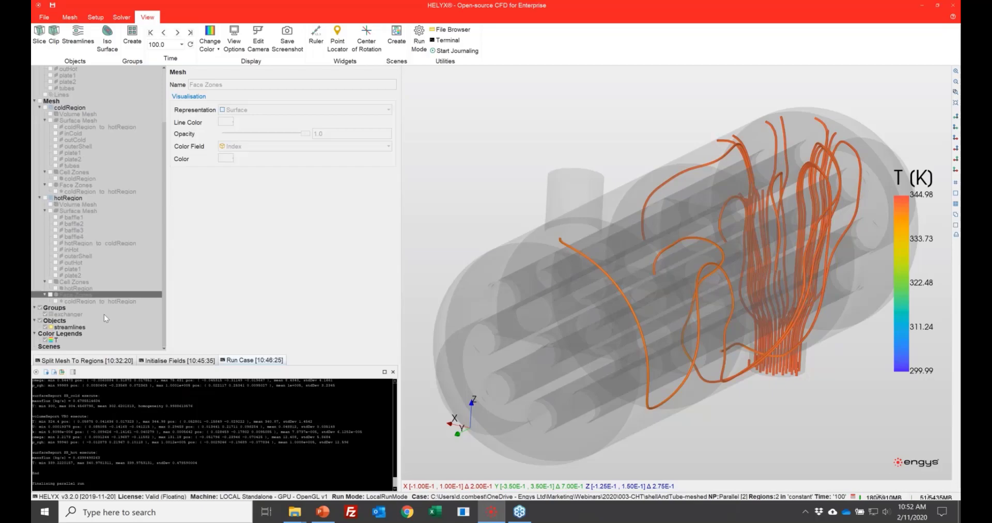
pyautogui.click(69, 327)
pyautogui.click(251, 299)
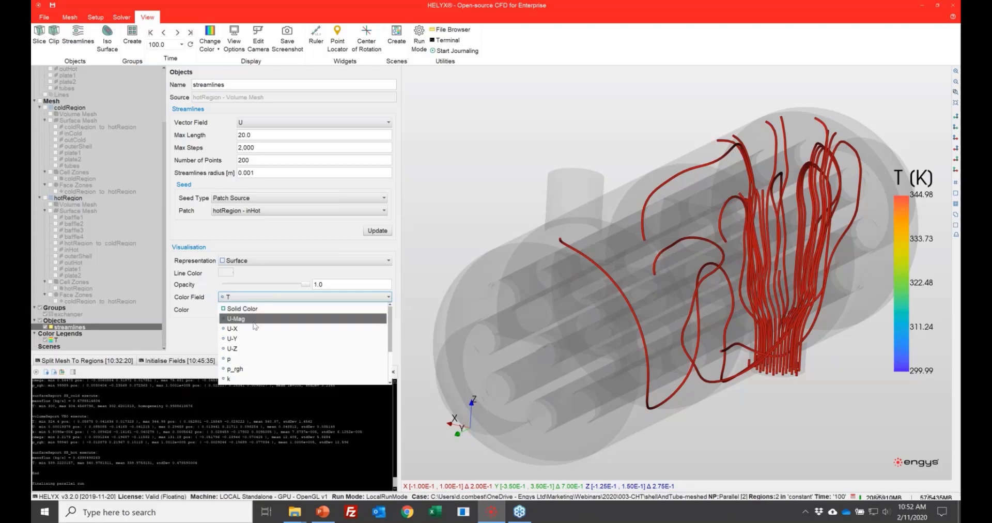
pyautogui.click(253, 319)
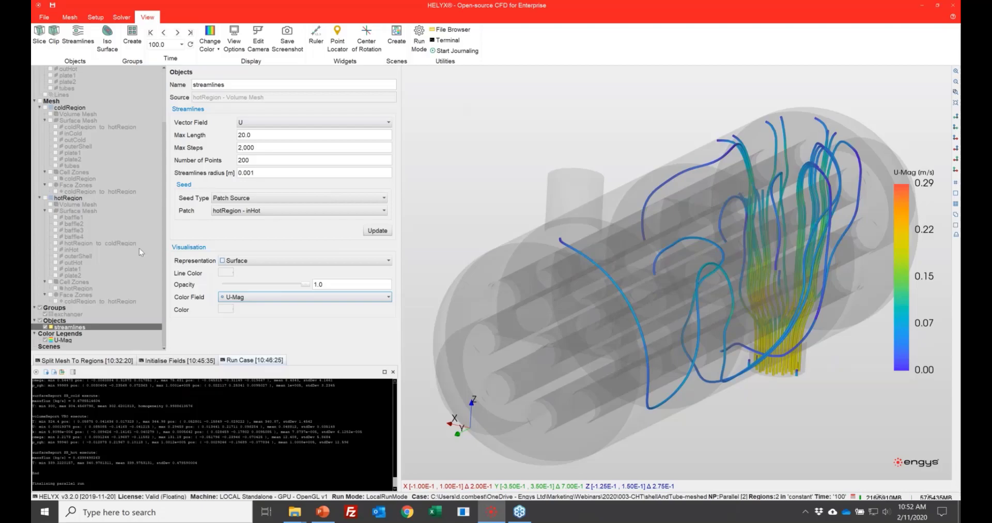
# Step: Set the streamlines' number of points to 300
pyautogui.doubleClick(277, 160)
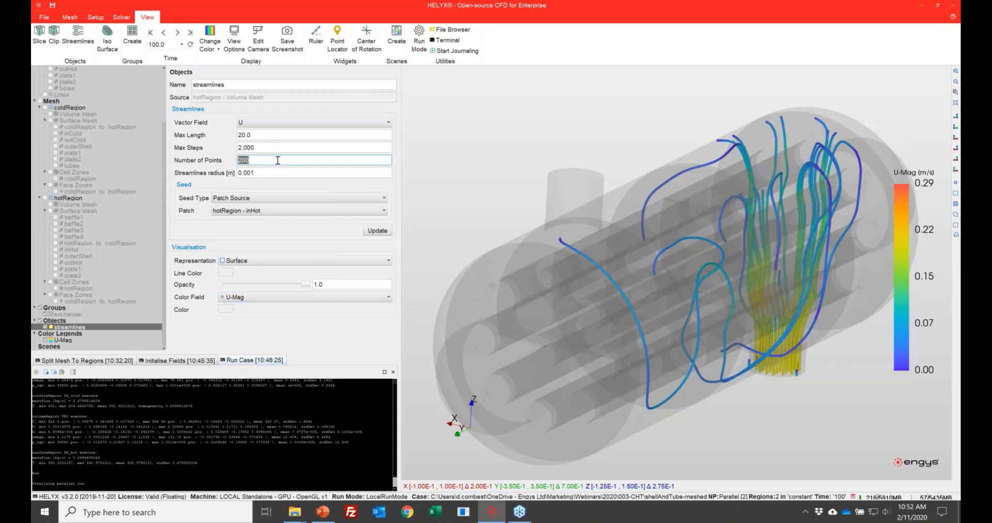
pyautogui.write('300')
pyautogui.press('Return')
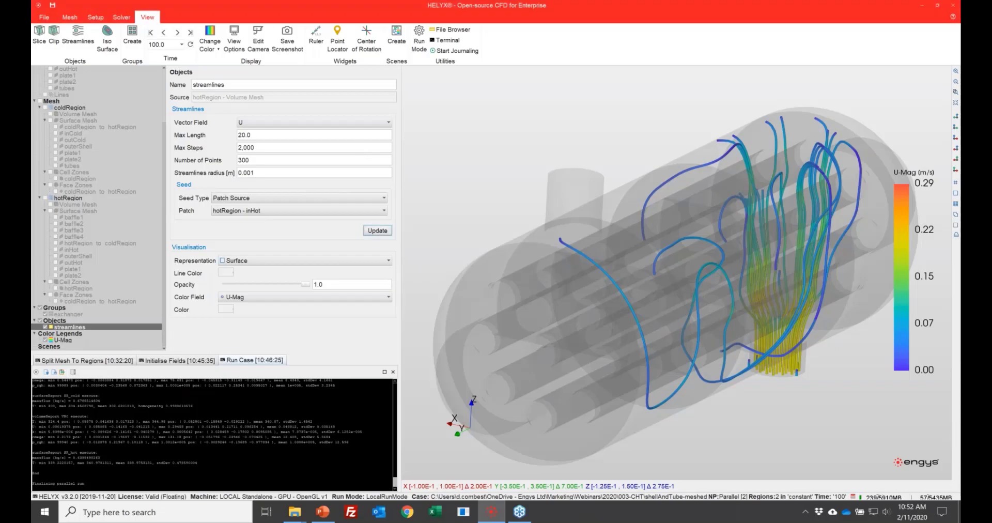
# Step: Set the streamlines' number of points to 100, update them and inspect the flow near the hot inlet
pyautogui.doubleClick(260, 162)
pyautogui.write('100')
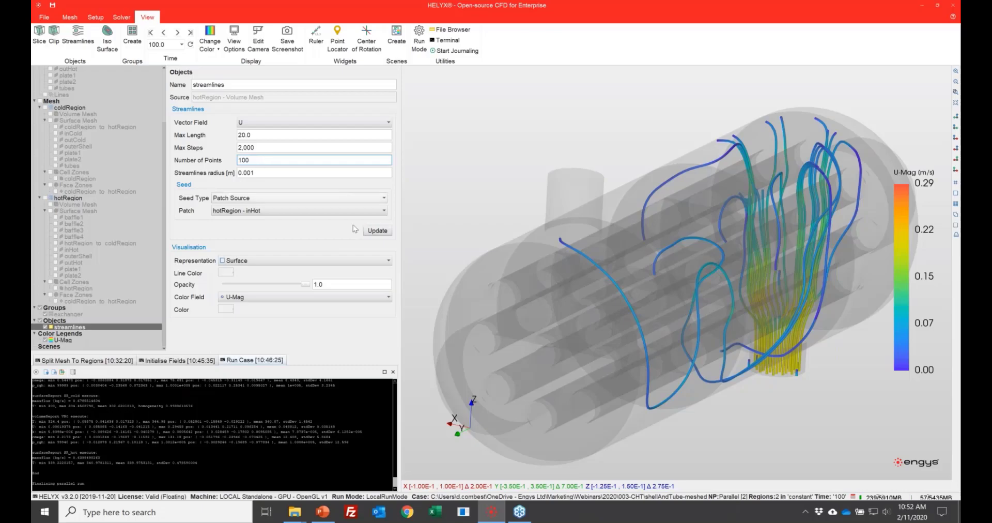
pyautogui.click(377, 231)
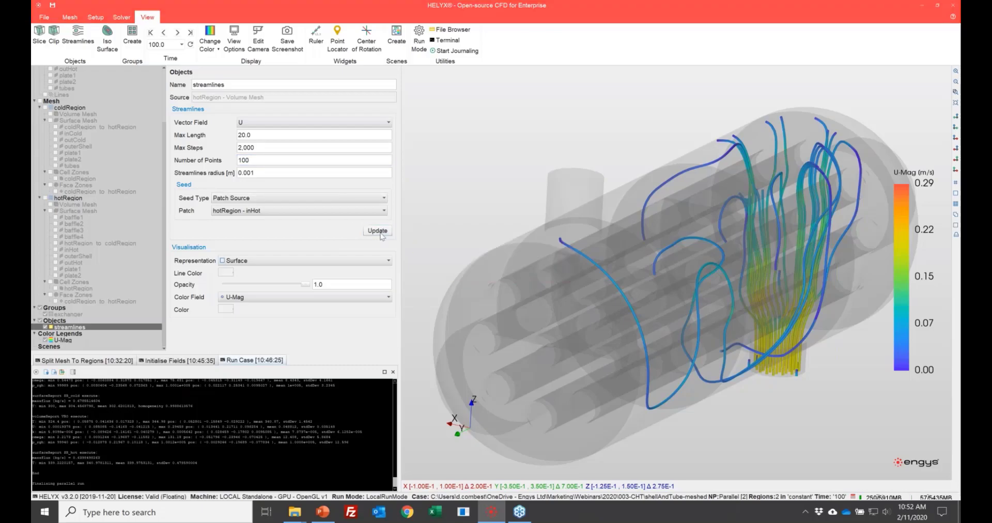
pyautogui.moveTo(761, 371); pyautogui.dragTo(749, 267)
pyautogui.moveTo(833, 461); pyautogui.dragTo(765, 351, button='middle')
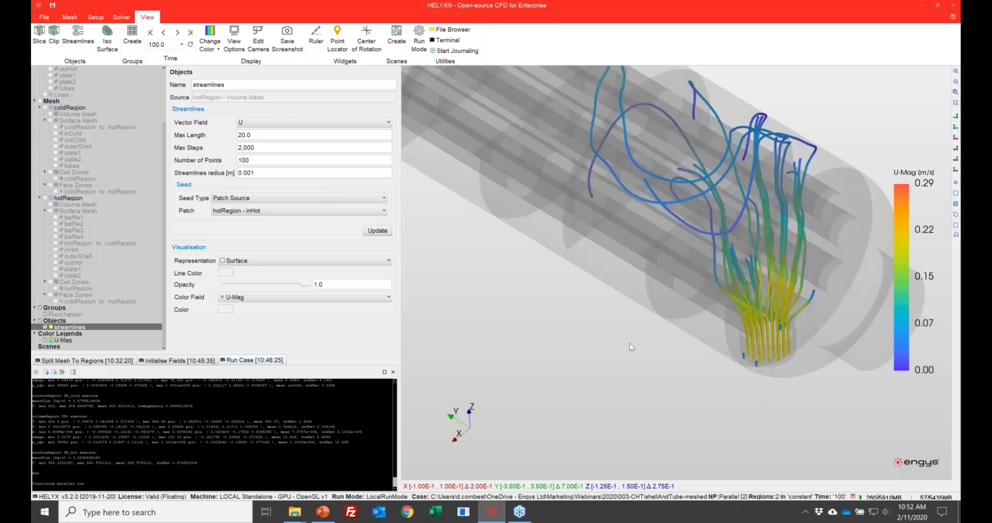
pyautogui.moveTo(632, 367); pyautogui.dragTo(607, 459)
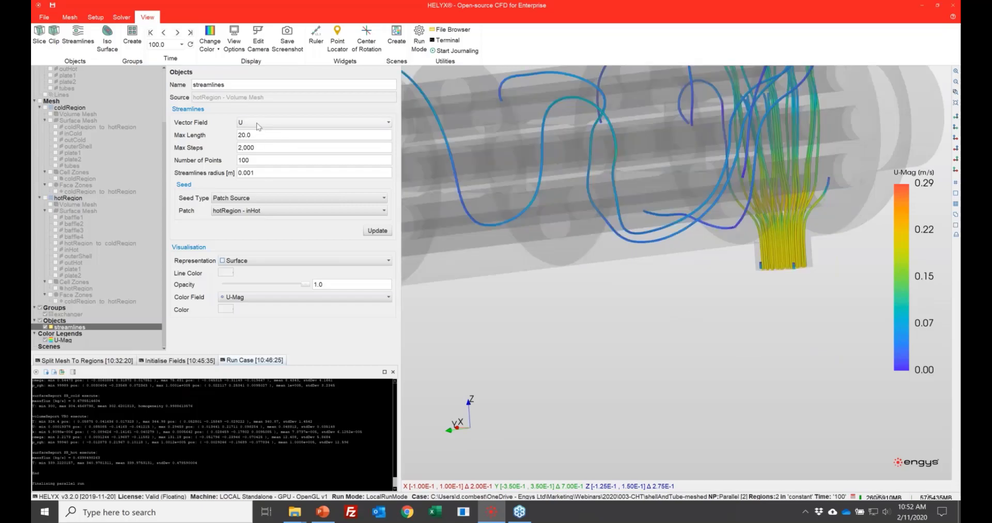
# Step: Keep U as the streamlines' vector field and reduce their opacity to 0.79
pyautogui.click(258, 124)
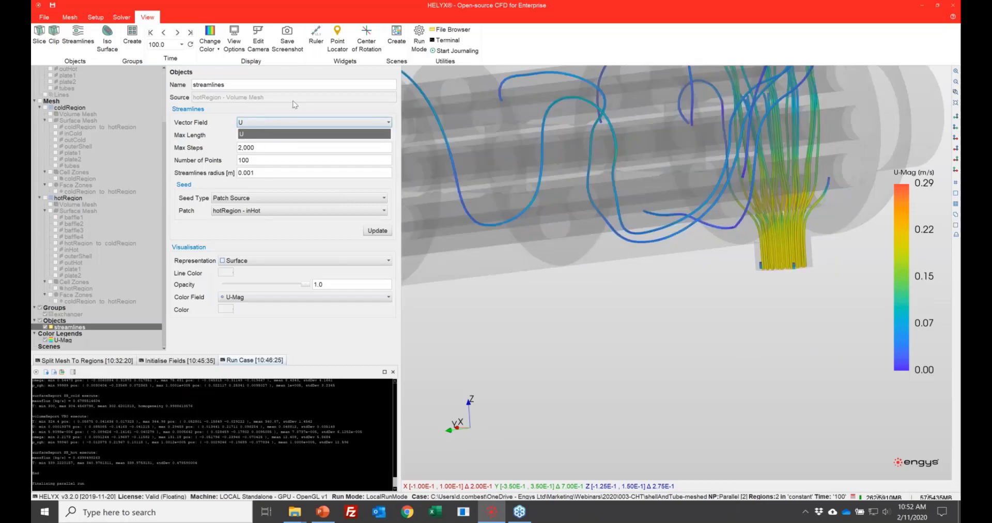
pyautogui.click(244, 124)
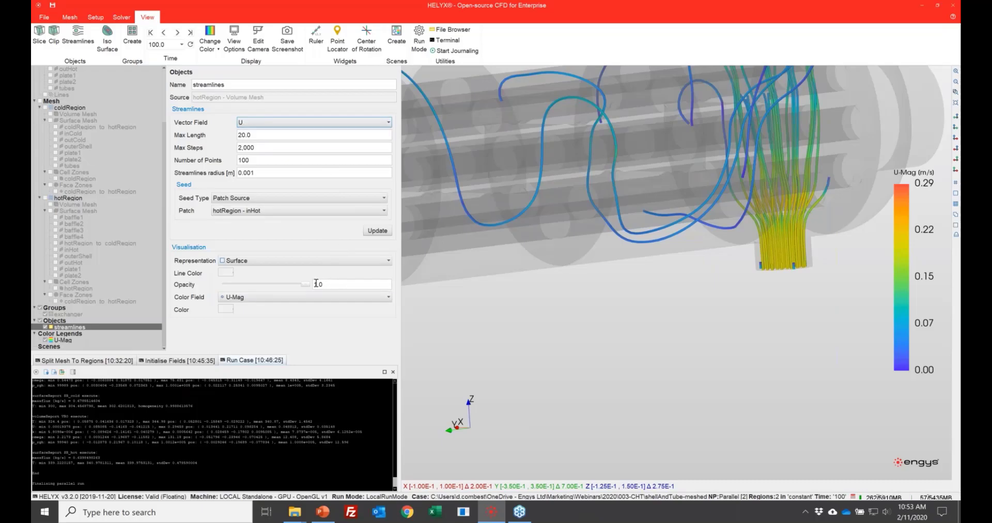
pyautogui.moveTo(307, 288)
pyautogui.mouseDown()
pyautogui.moveTo(252, 286)
pyautogui.moveTo(290, 290)
pyautogui.mouseUp()
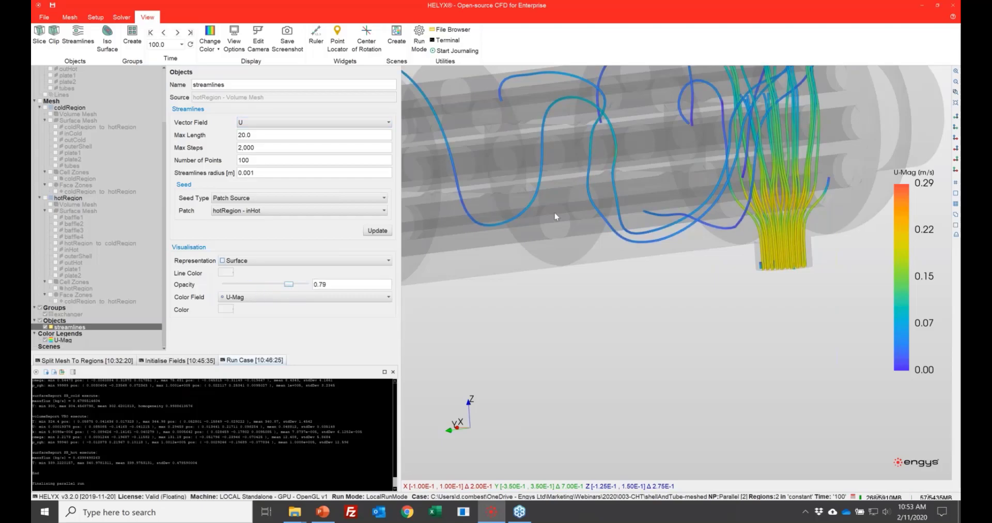
# Step: Create a scene from an angled view of the whole exchanger and name it streamlineScene
pyautogui.scroll(-4, 580, 232)
pyautogui.moveTo(585, 241); pyautogui.dragTo(605, 267)
pyautogui.scroll(5, 560, 165)
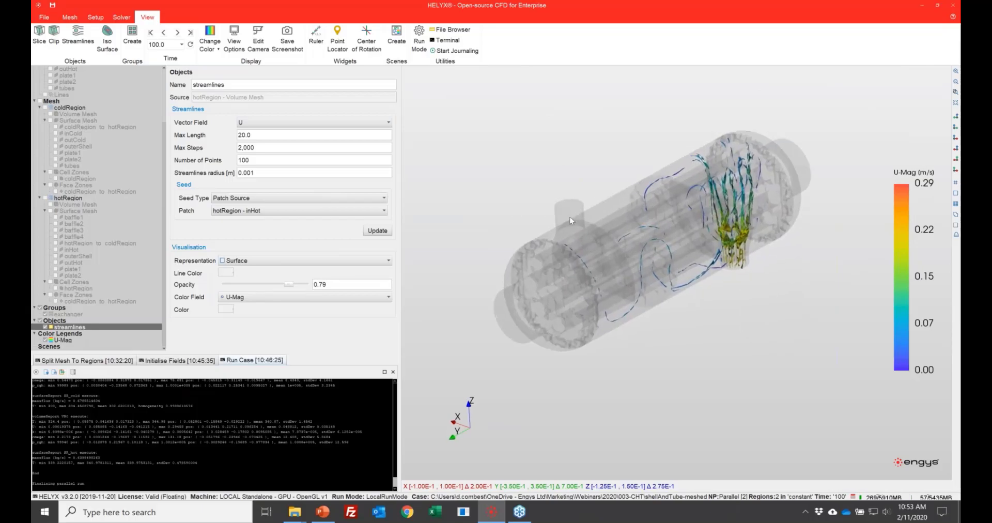
pyautogui.moveTo(578, 232); pyautogui.dragTo(597, 250, button='middle')
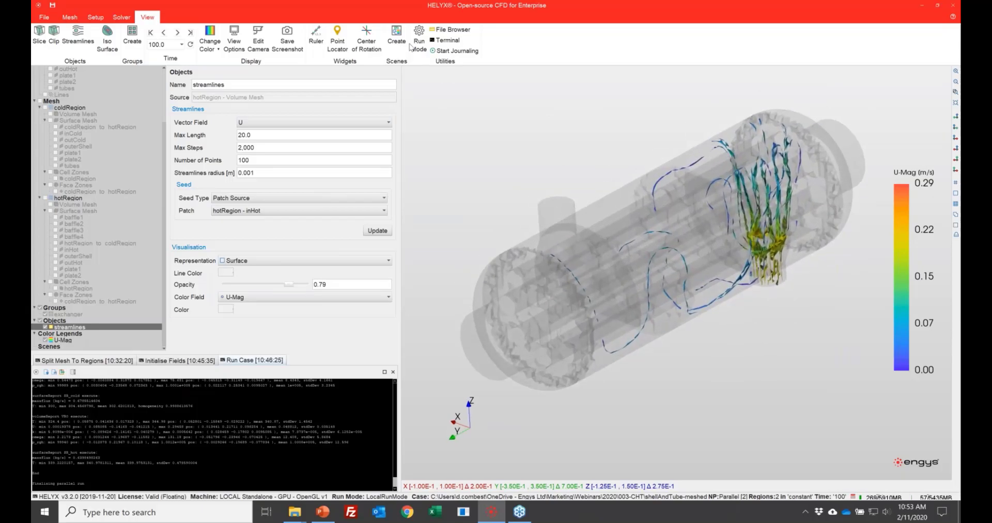
pyautogui.click(397, 35)
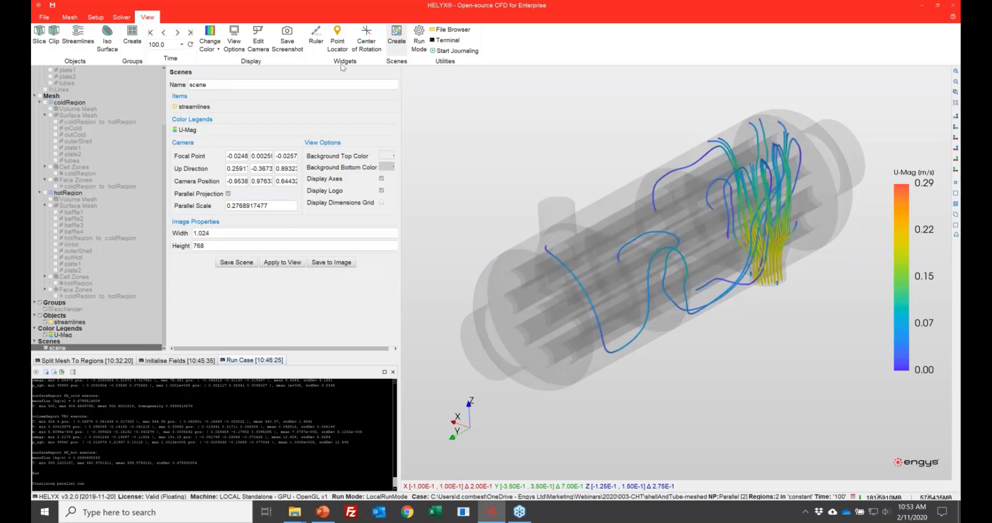
pyautogui.doubleClick(228, 83)
pyautogui.write('s')
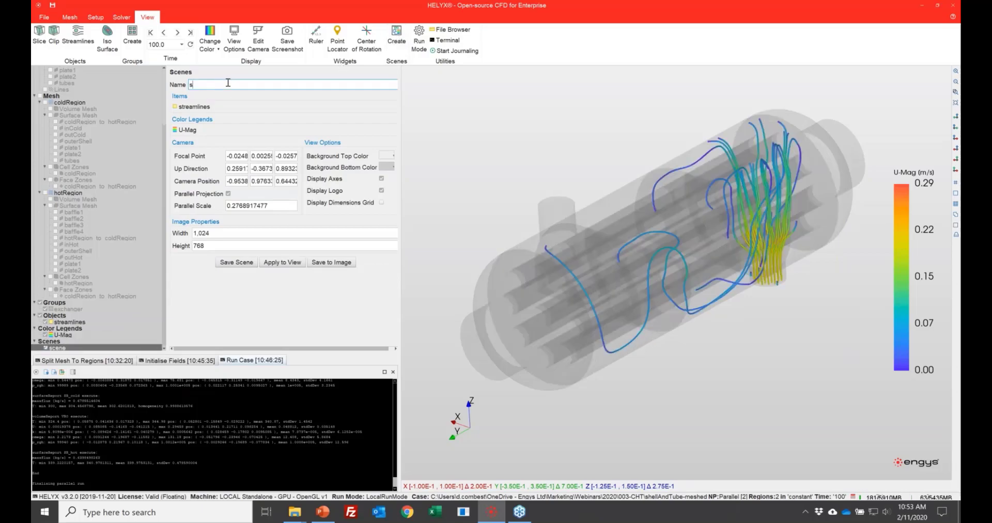
pyautogui.write('treamlineScene')
# Step: Set the scene's top and bottom background colors to white and apply the scene to the view, accepting the internal mesh load
pyautogui.click(385, 156)
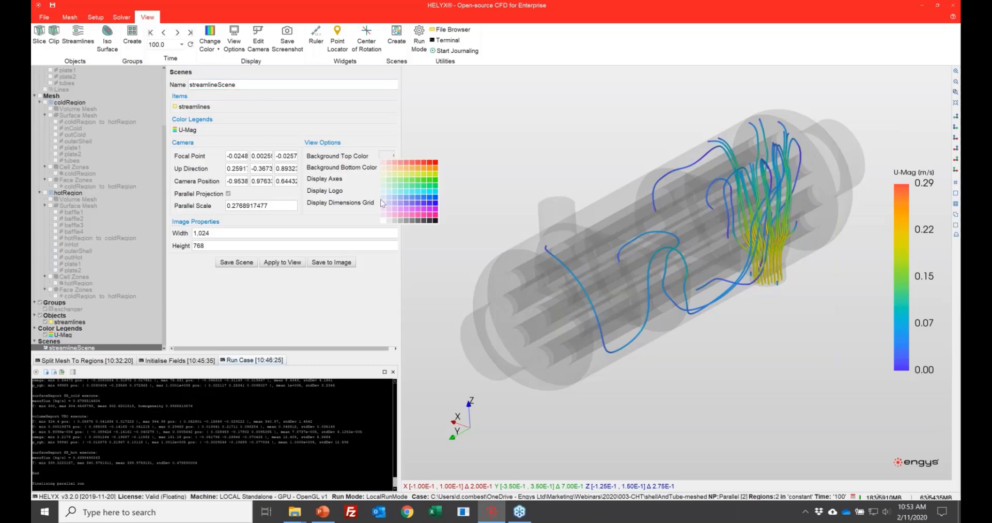
pyautogui.click(390, 178)
pyautogui.click(386, 166)
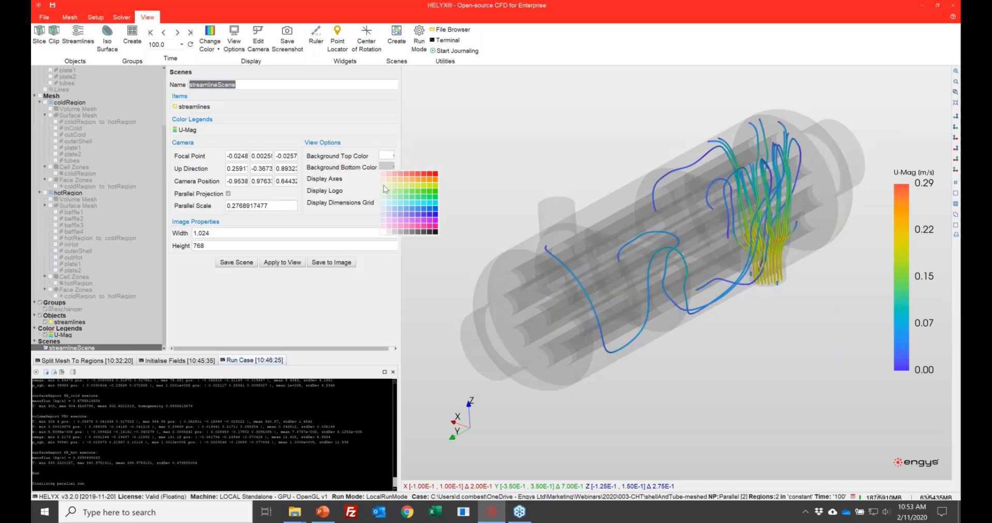
pyautogui.click(385, 232)
pyautogui.click(298, 265)
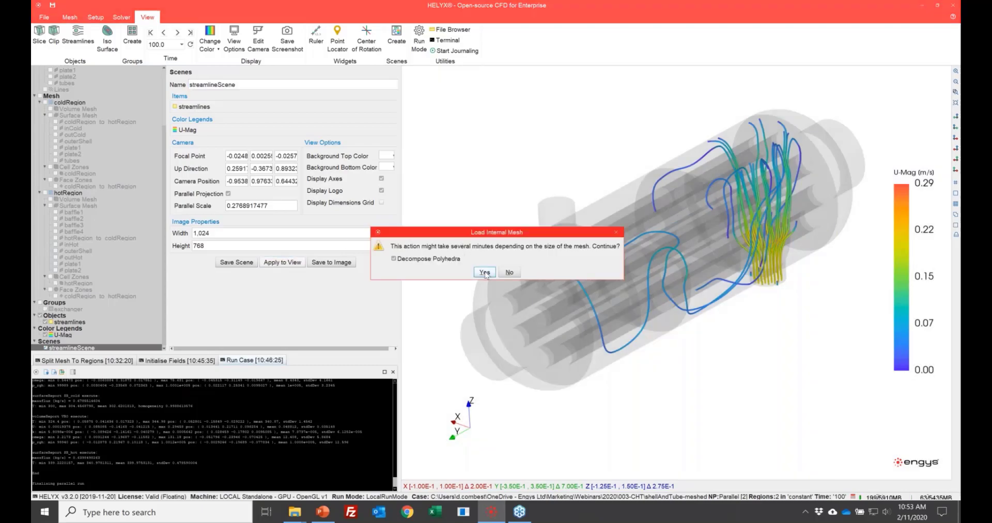
pyautogui.click(481, 272)
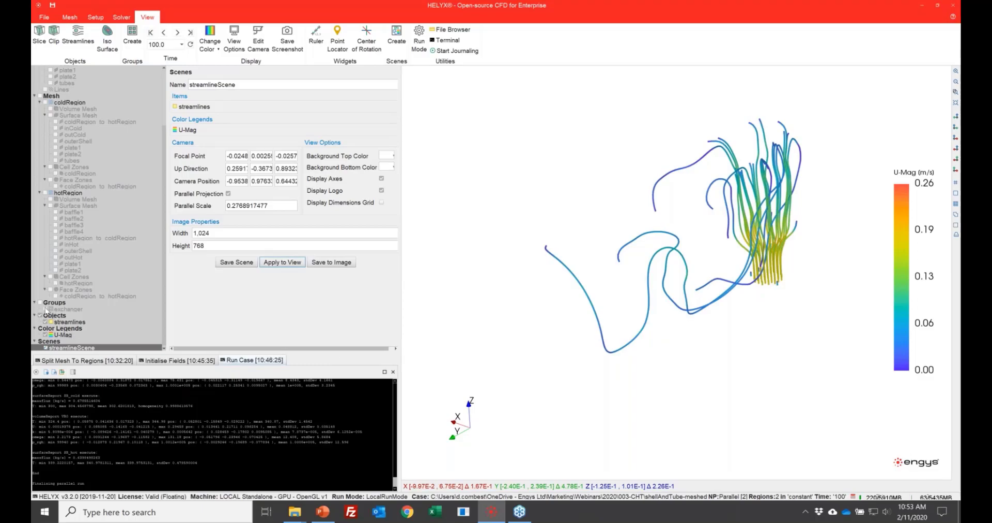
# Step: Show the exchanger group again and save the scene with it included
pyautogui.click(45, 309)
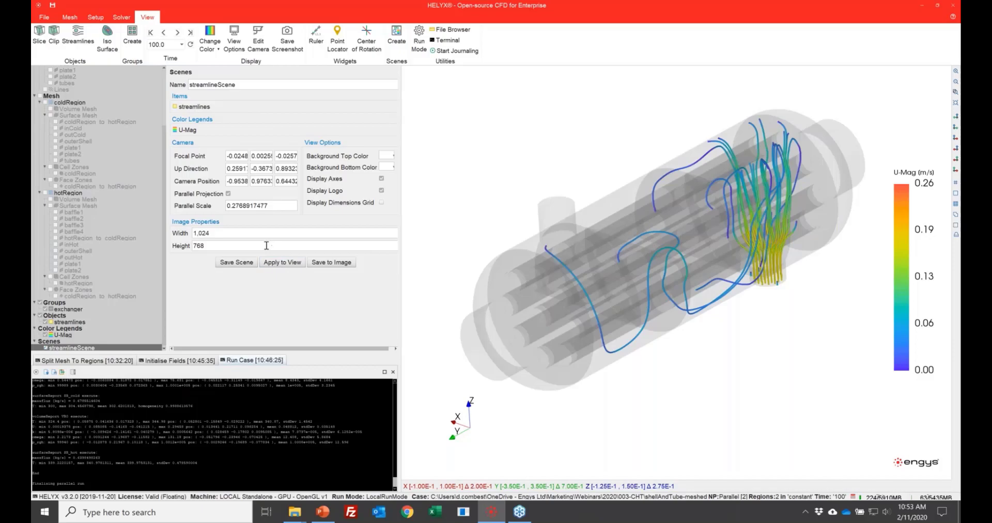
pyautogui.click(241, 263)
pyautogui.click(488, 265)
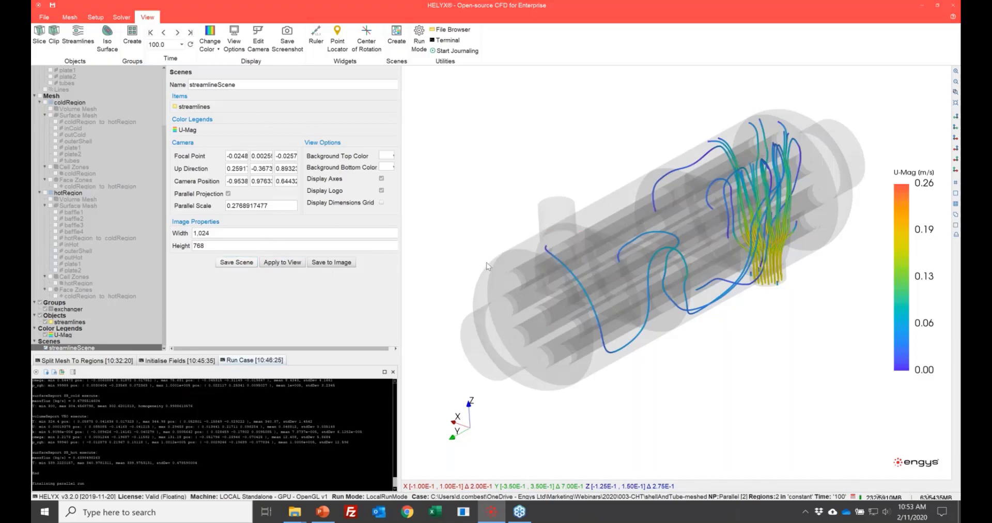
# Step: Test the saved scene by orbiting the model away and reapplying the scene to the view
pyautogui.moveTo(571, 329); pyautogui.dragTo(561, 206)
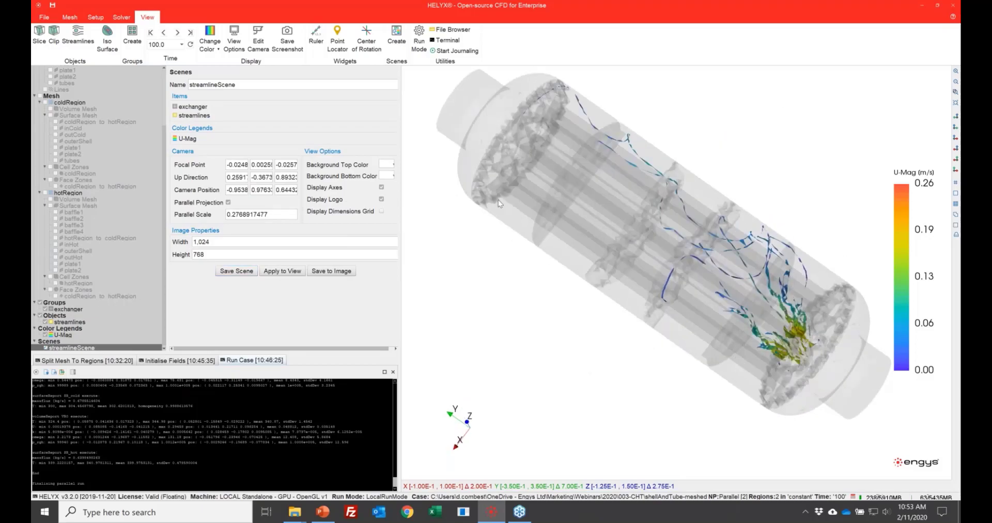
pyautogui.click(284, 271)
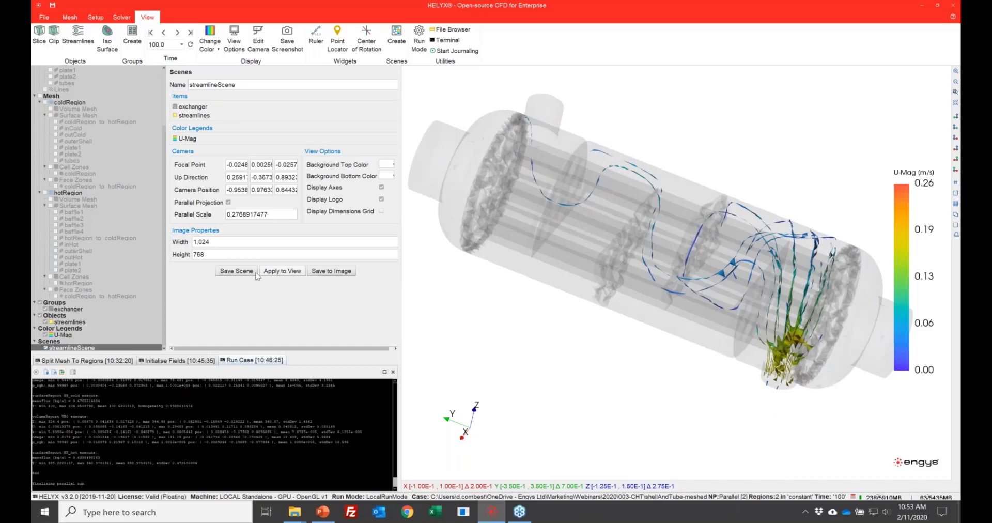
pyautogui.click(292, 272)
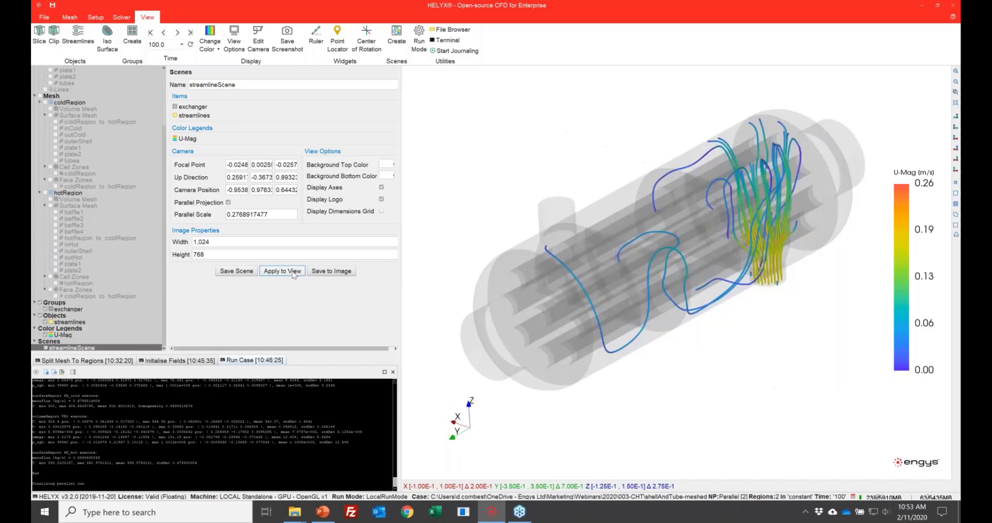
# Step: Export the scene as an image and check streamlineScene_00100.0.png in the case's postProcessing folder
pyautogui.click(340, 273)
pyautogui.click(464, 30)
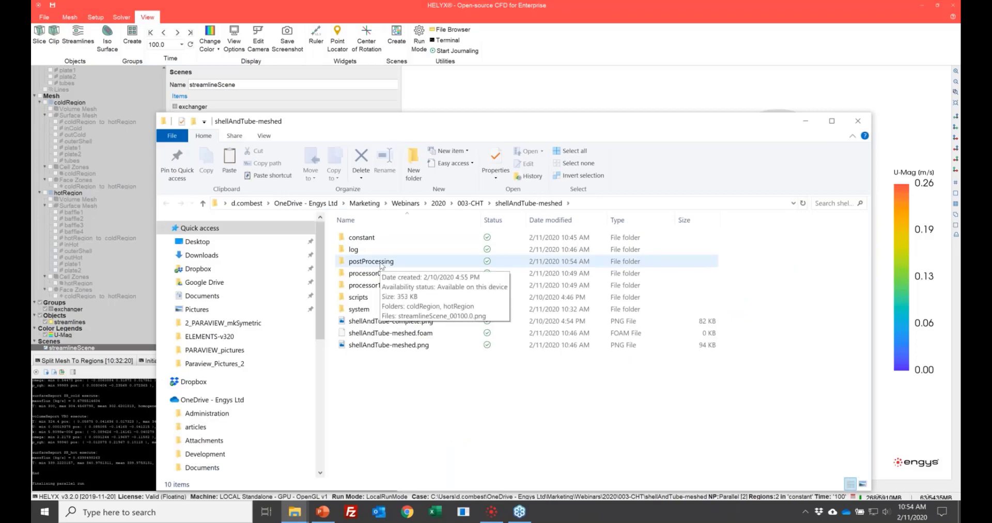
pyautogui.click(381, 264)
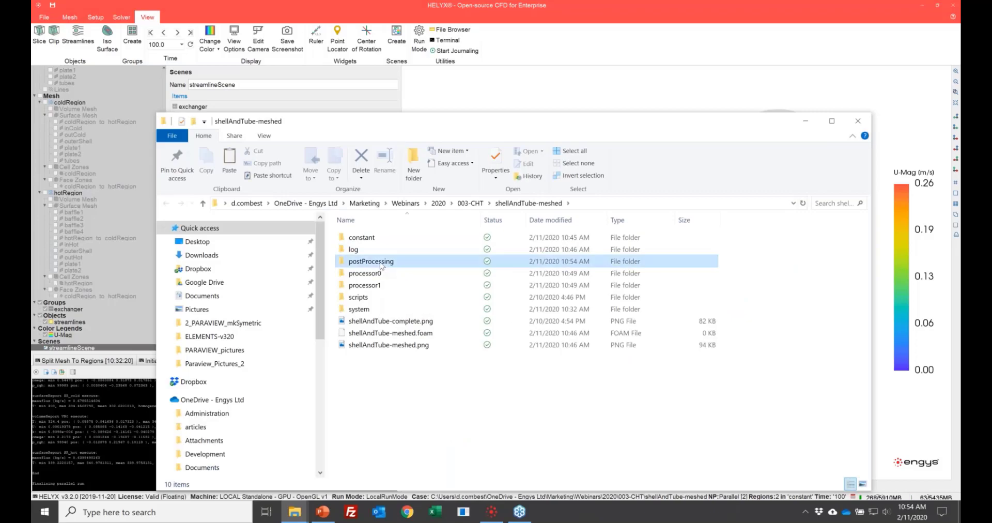
pyautogui.doubleClick(382, 264)
pyautogui.click(384, 262)
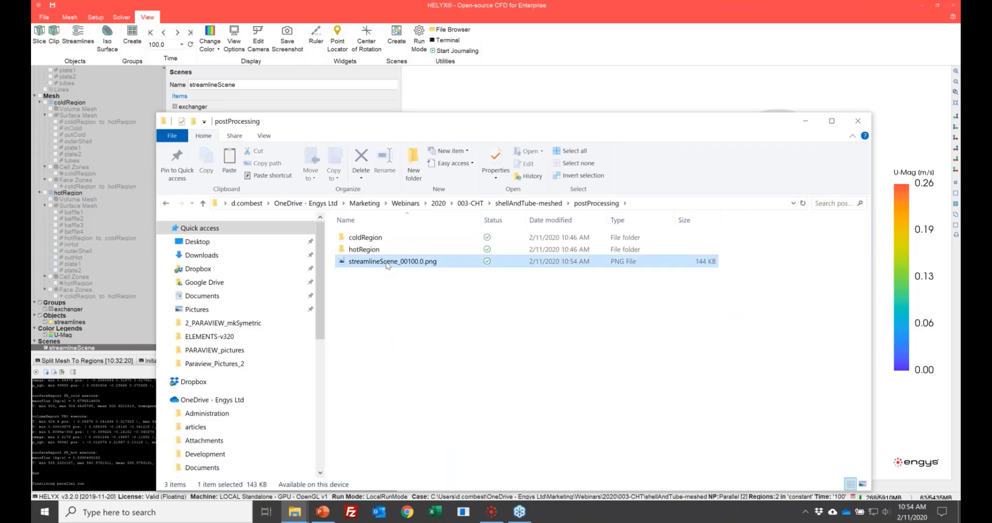
pyautogui.doubleClick(434, 259)
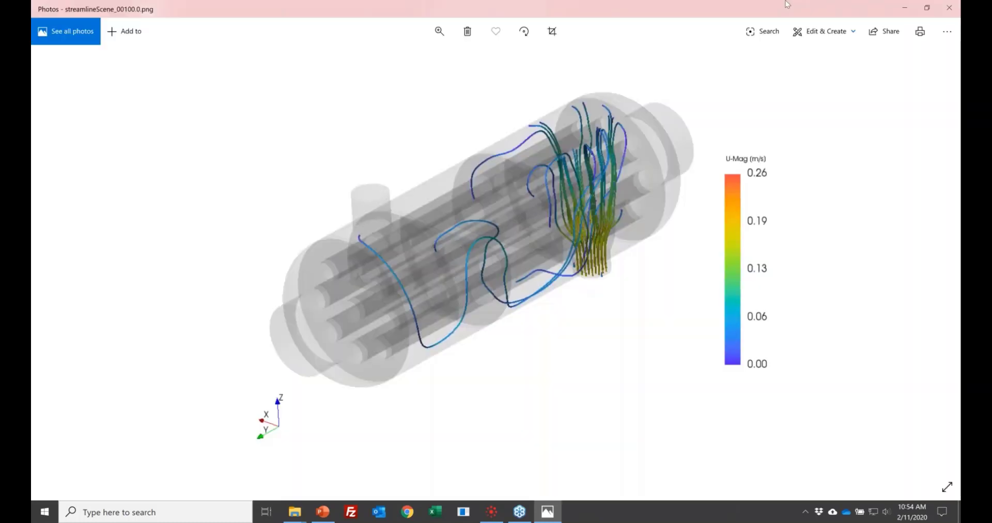
pyautogui.hotkey('alt', 'F4')
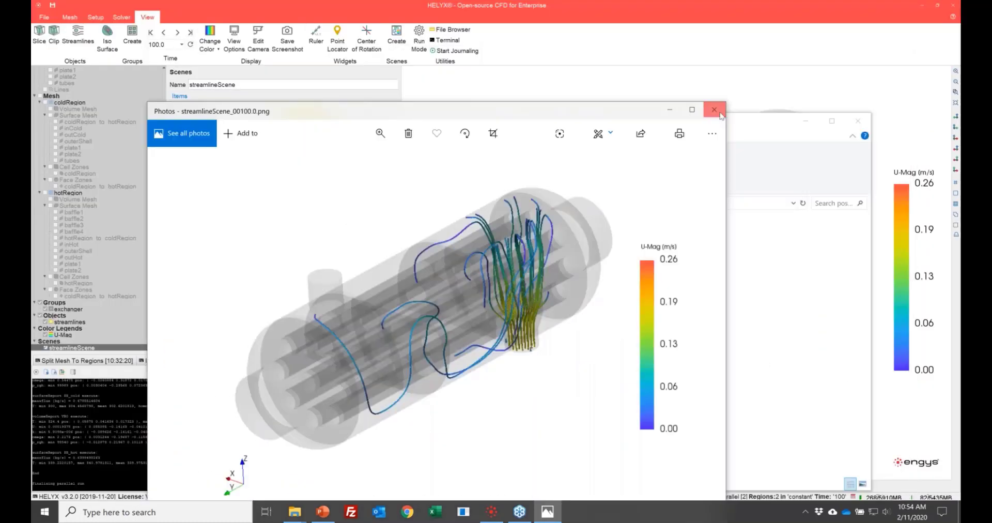
pyautogui.click(776, 102)
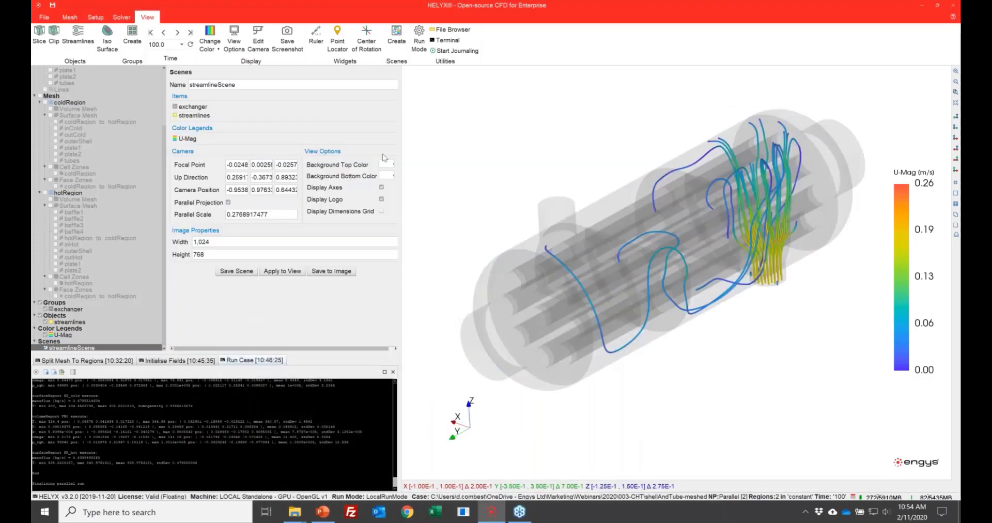
# Step: Widen the scene settings area, switch to the PowerPoint presentation and start the slide show at the Demonstration Case slide
pyautogui.moveTo(402, 161); pyautogui.dragTo(434, 155)
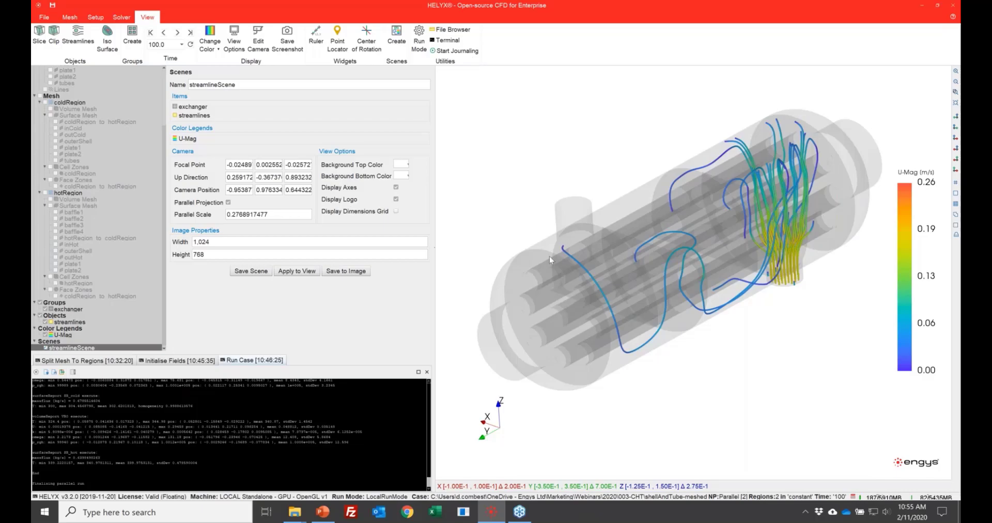
pyautogui.click(331, 517)
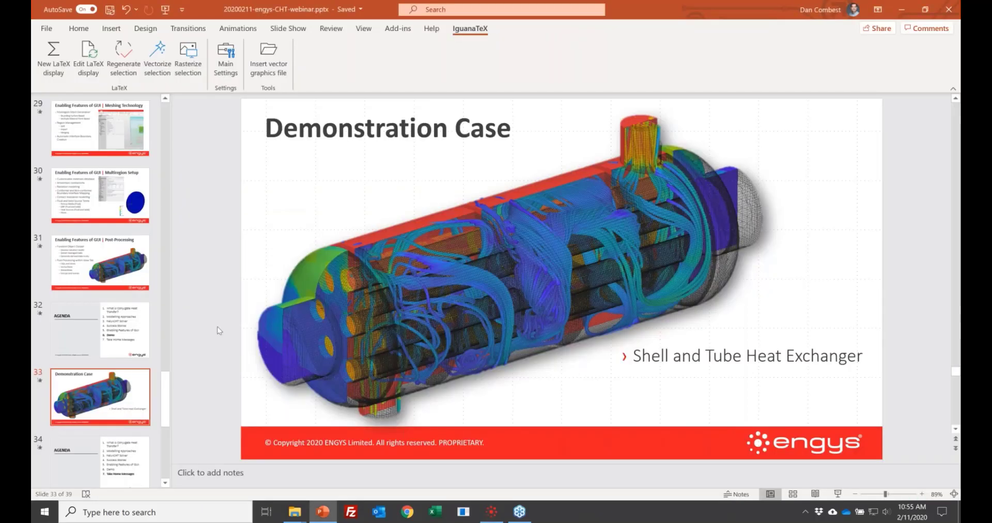
pyautogui.hotkey('shift', 'F5')
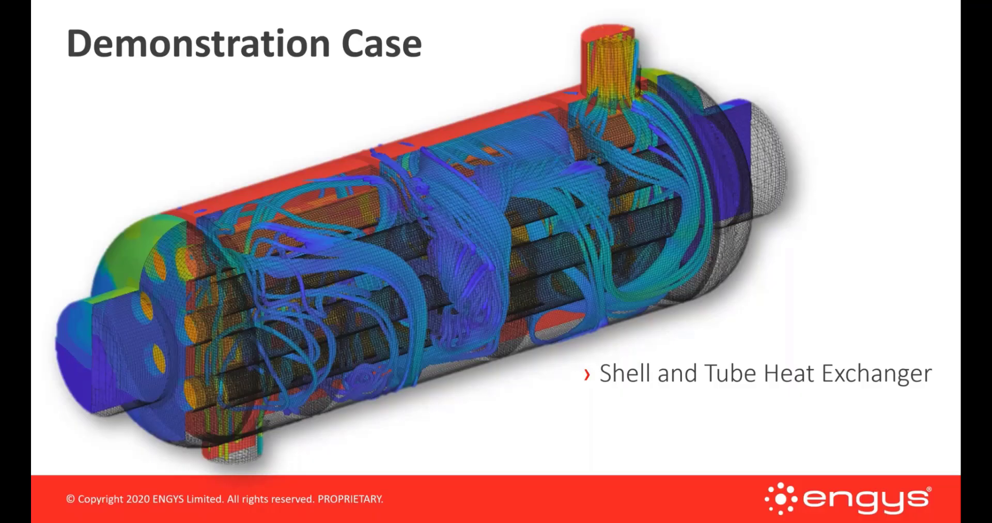